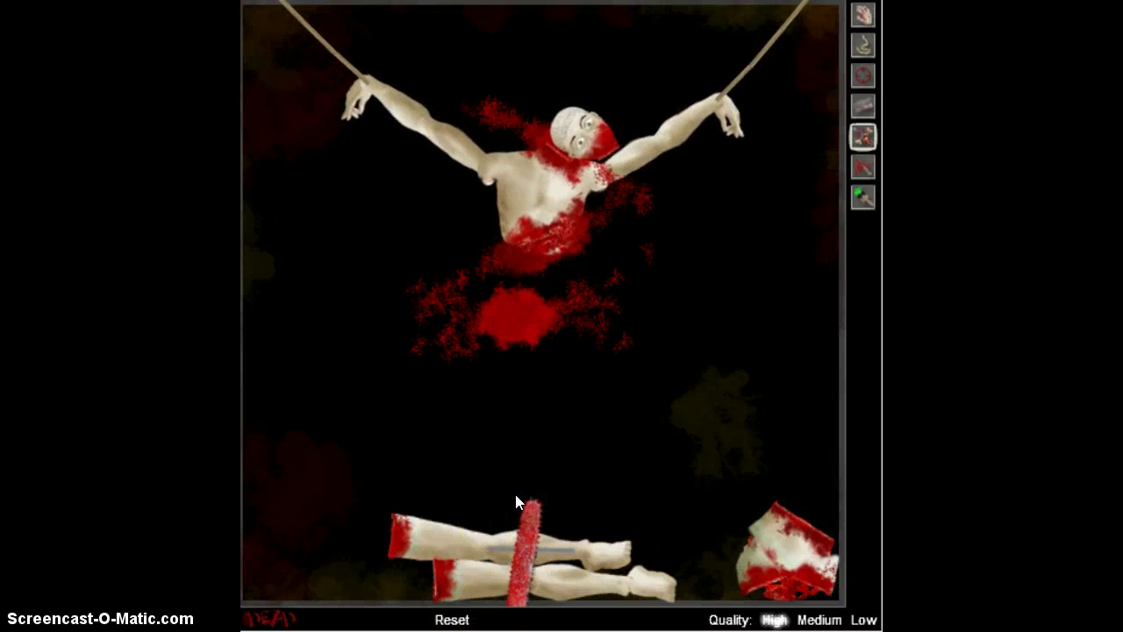
Reset the figure, then yank its upper body and limbs by hand until they tear off.
click(520, 492)
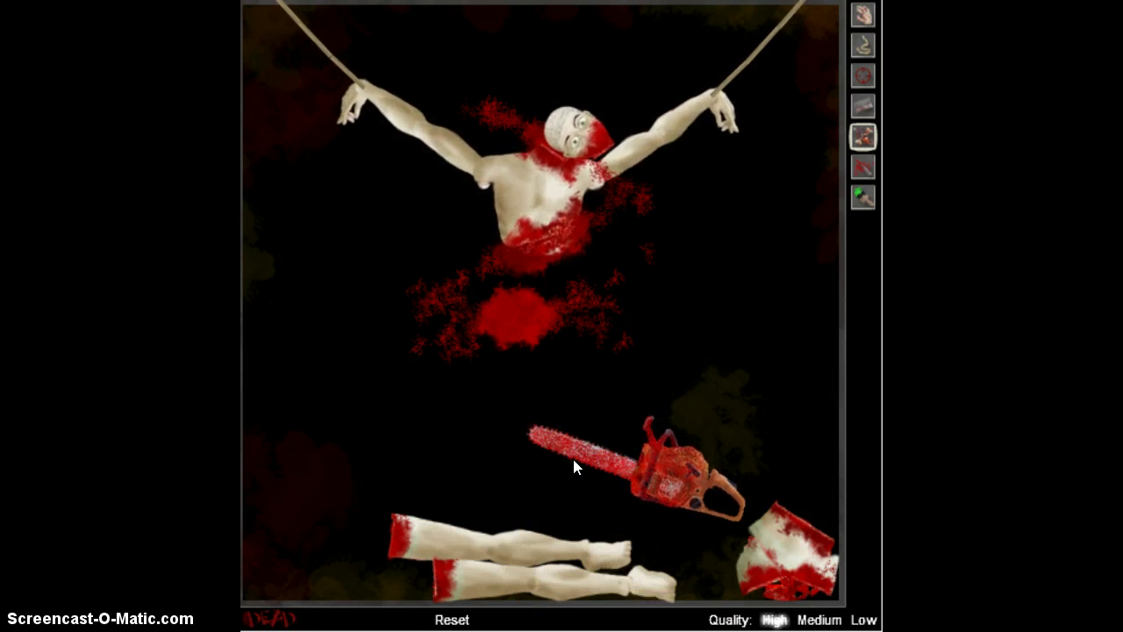
click(451, 607)
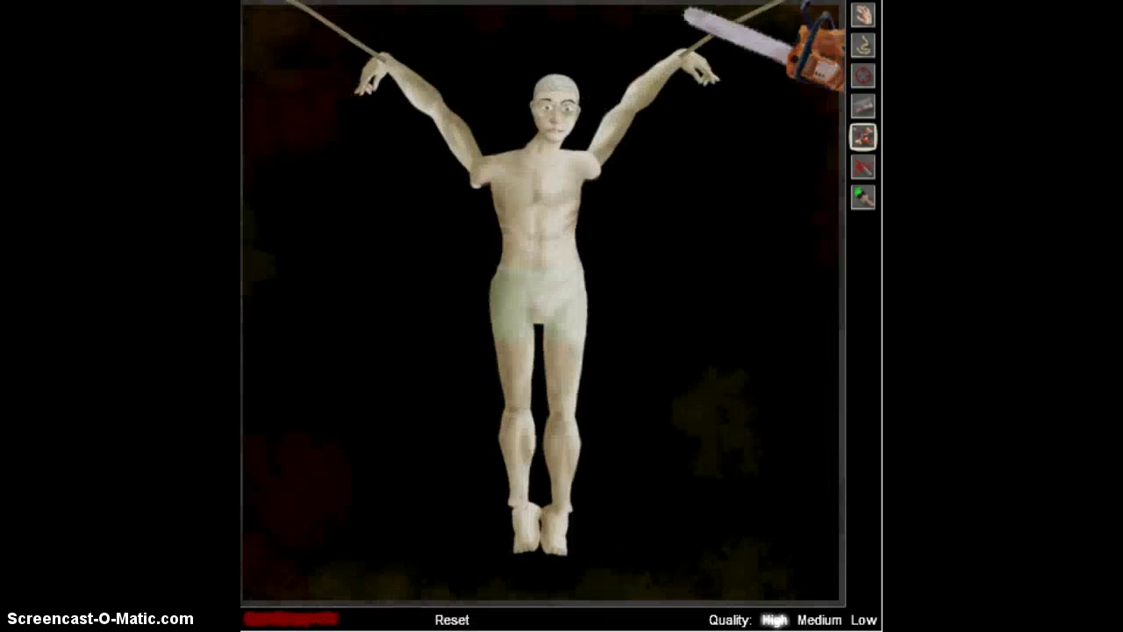
click(865, 19)
mouse_move(561, 214)
mouse_down()
mouse_move(581, 126)
mouse_move(569, 115)
mouse_move(533, 138)
mouse_move(532, 247)
mouse_move(506, 396)
mouse_up()
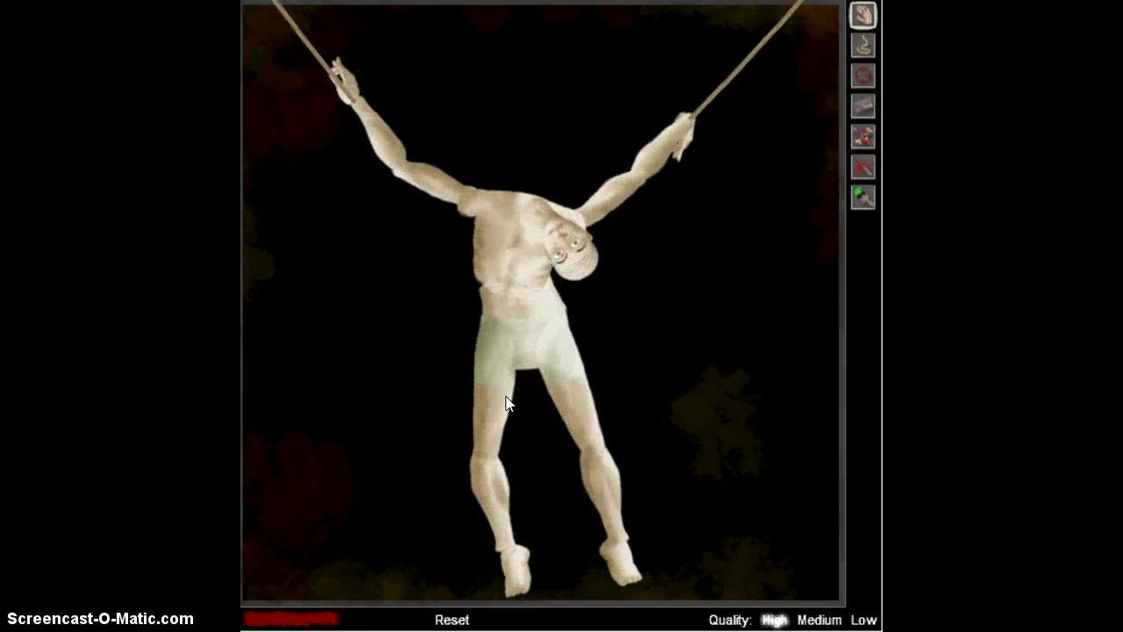
mouse_move(523, 389)
mouse_down()
mouse_move(477, 309)
mouse_move(269, 458)
mouse_up()
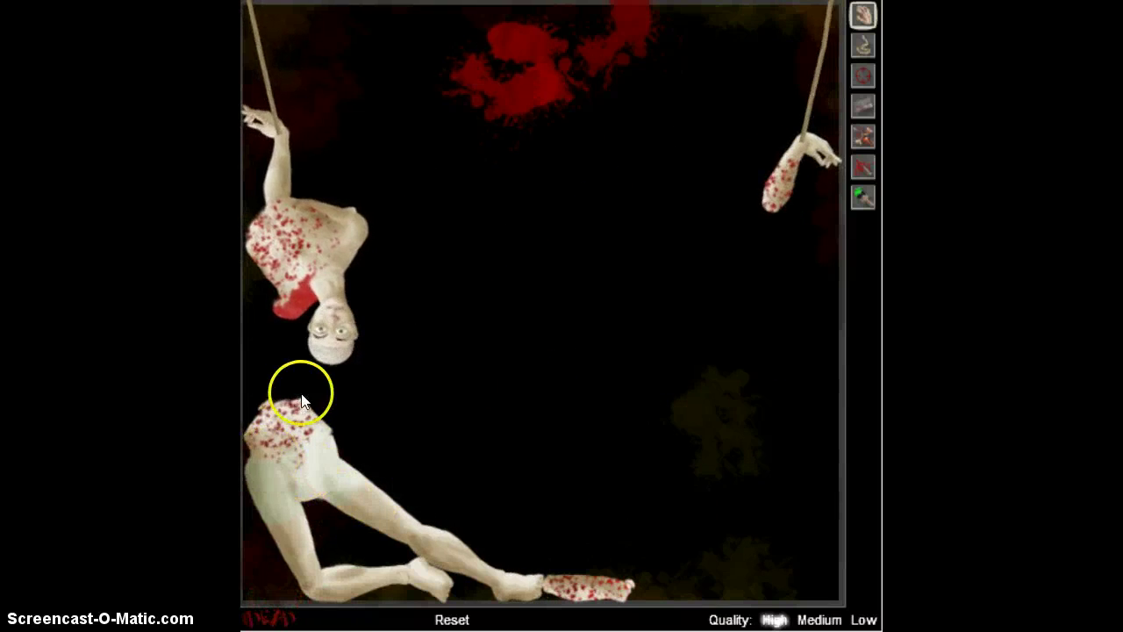
drag(344, 360, 440, 323)
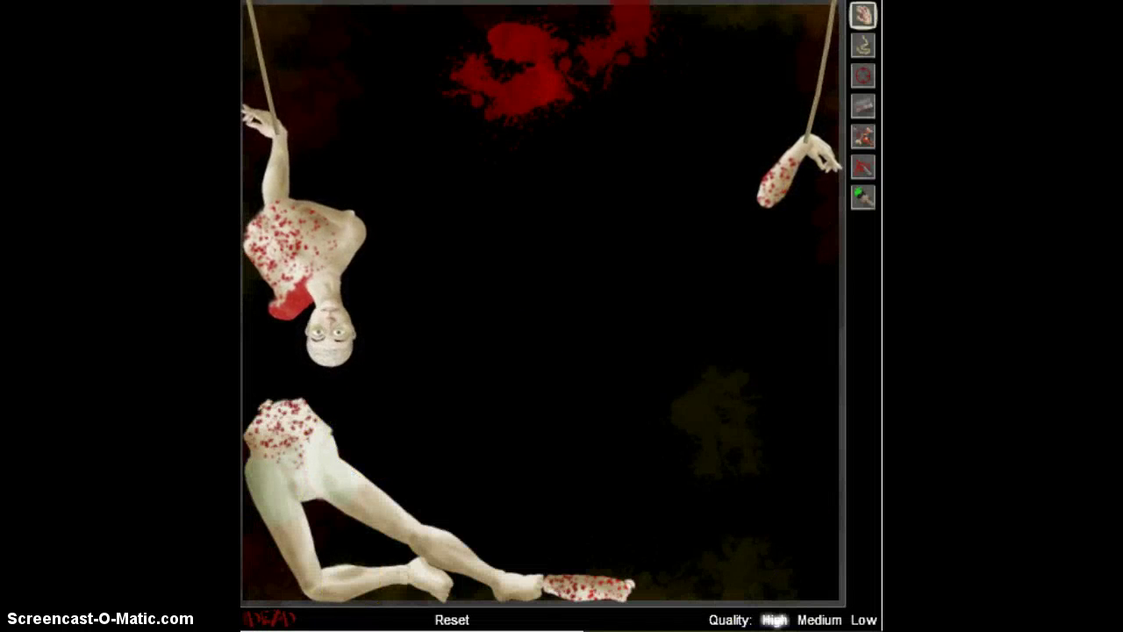
Reset, pull the legs apart, jolt the torso, blow the head apart, then reset again.
click(453, 619)
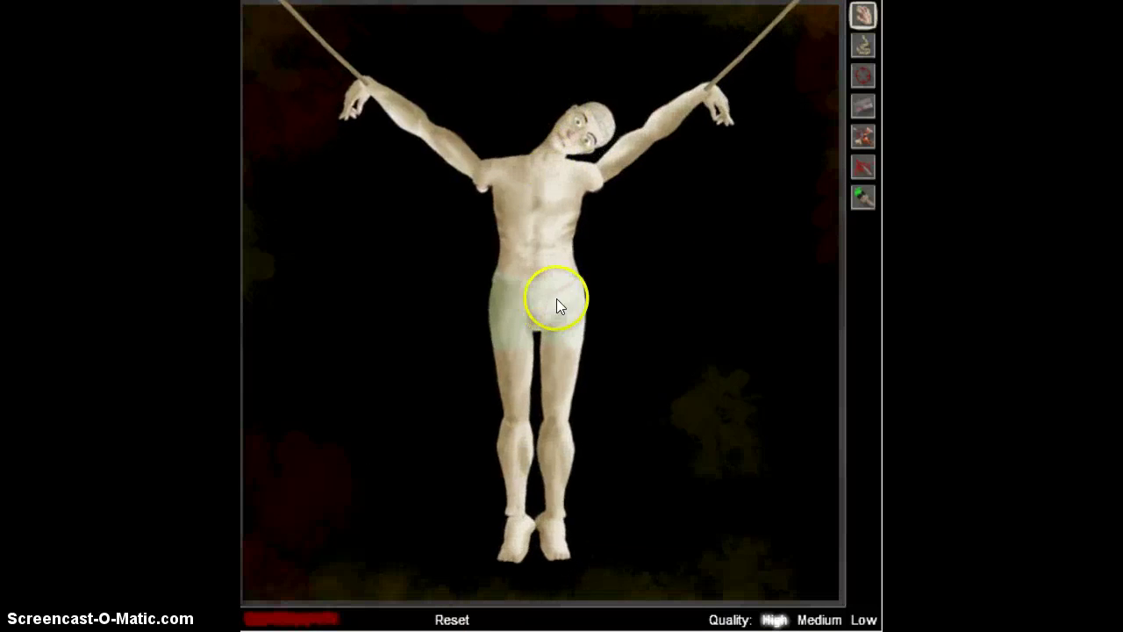
drag(542, 301, 518, 445)
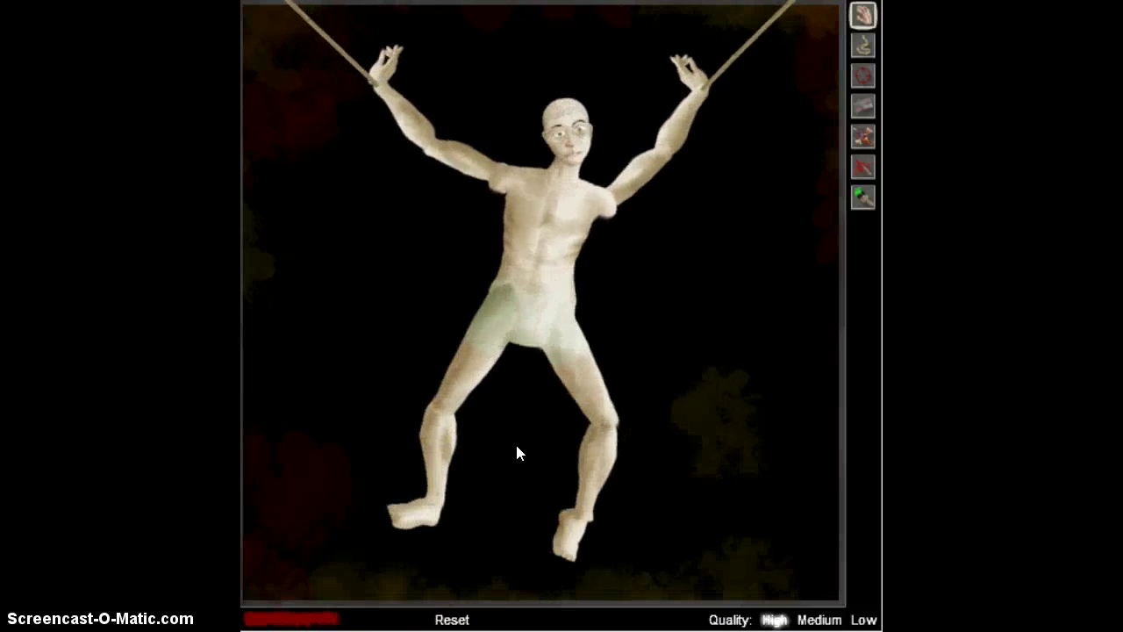
click(511, 458)
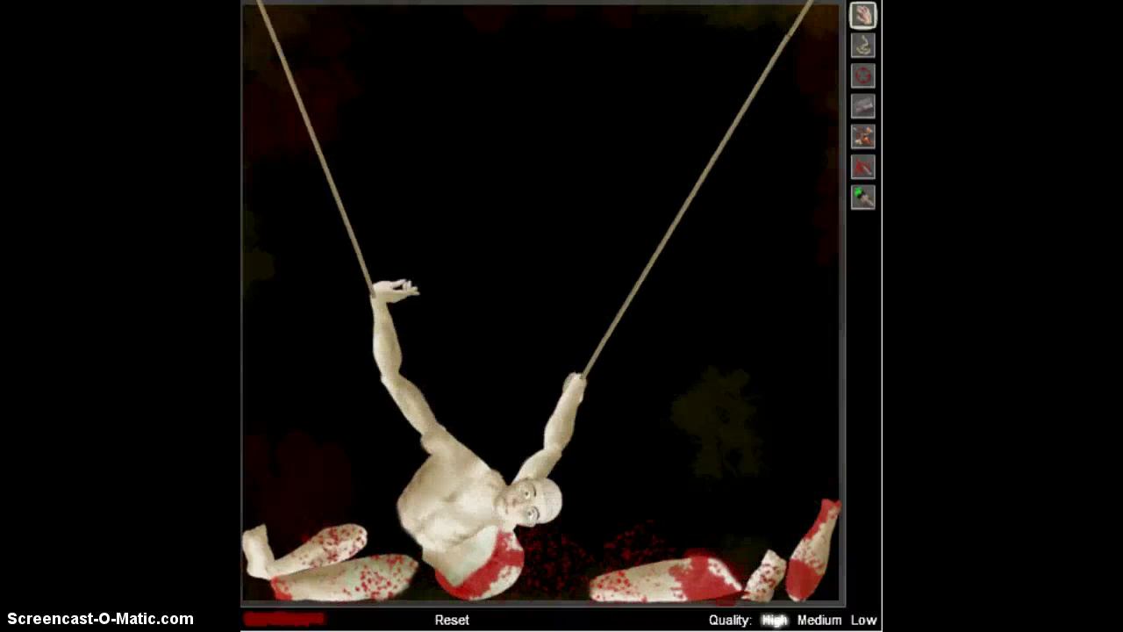
click(519, 393)
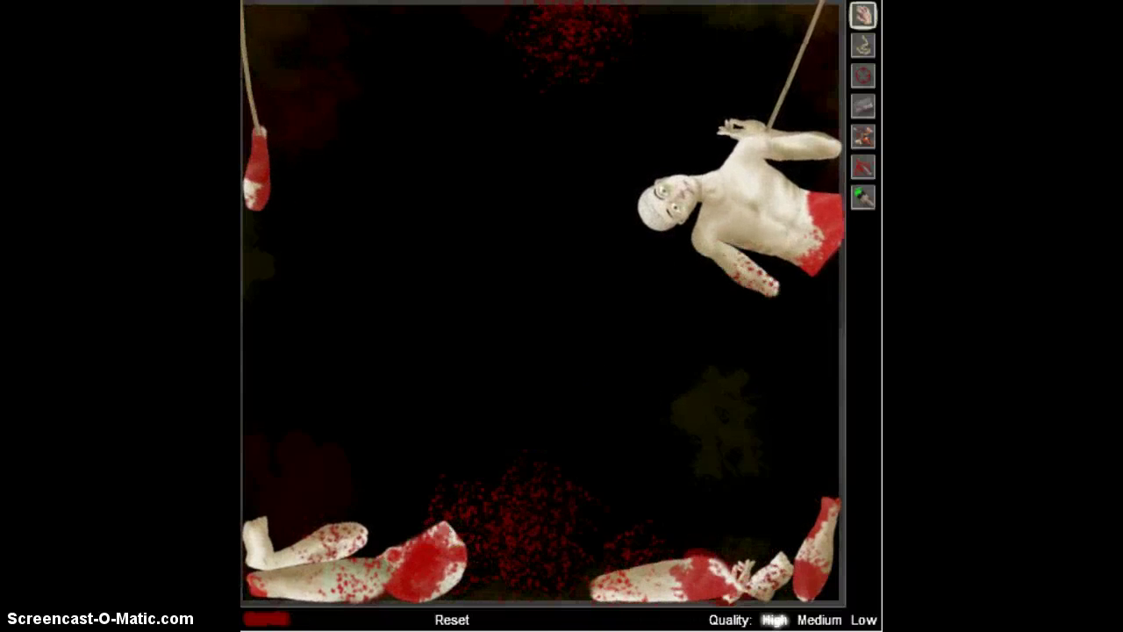
click(674, 191)
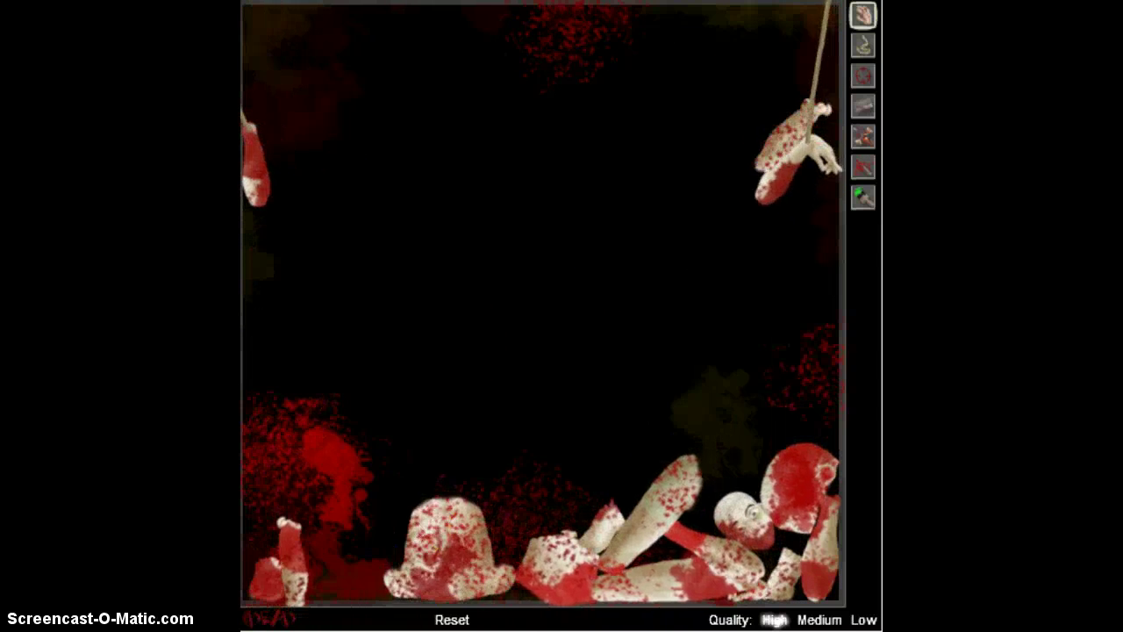
click(456, 620)
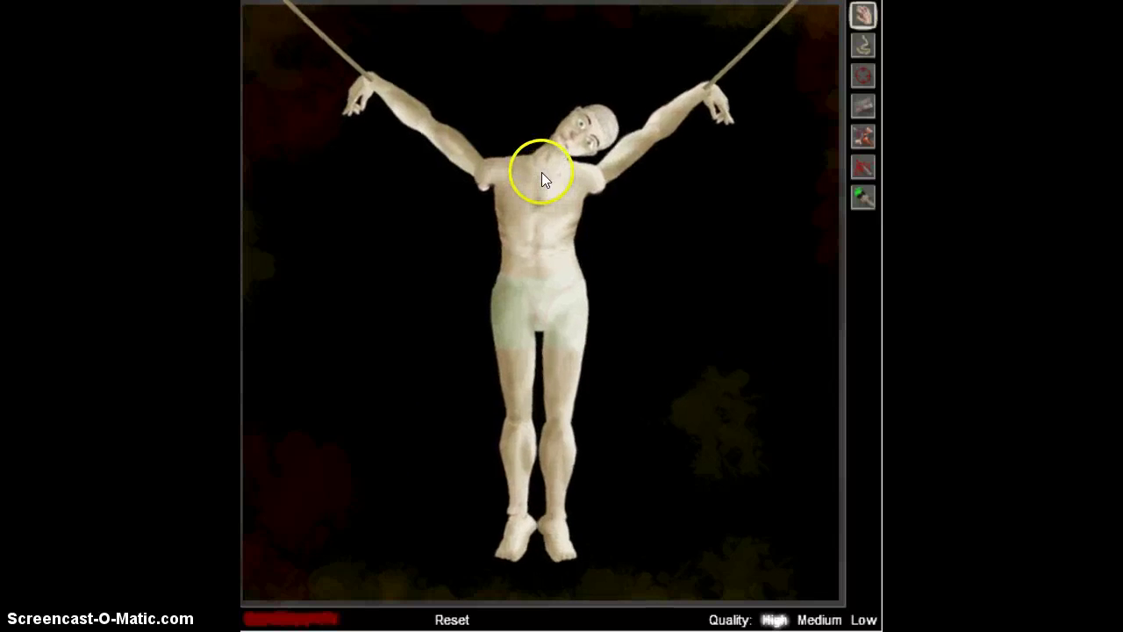
Saw the hanging figure in half at the waist with the ChainSaw.
click(863, 167)
click(862, 136)
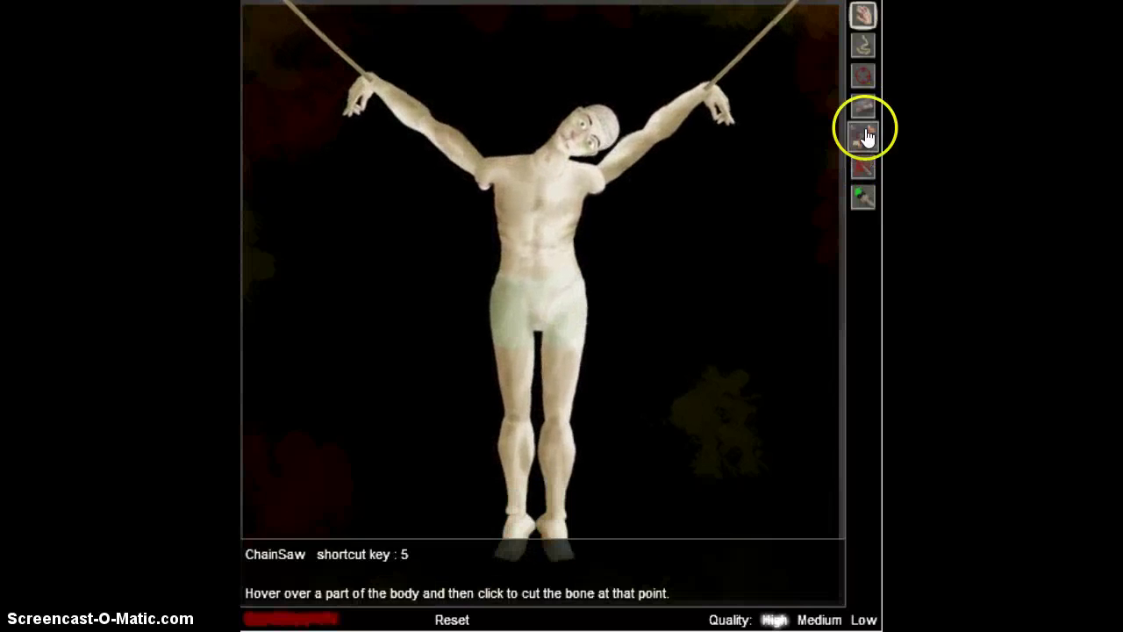
click(543, 297)
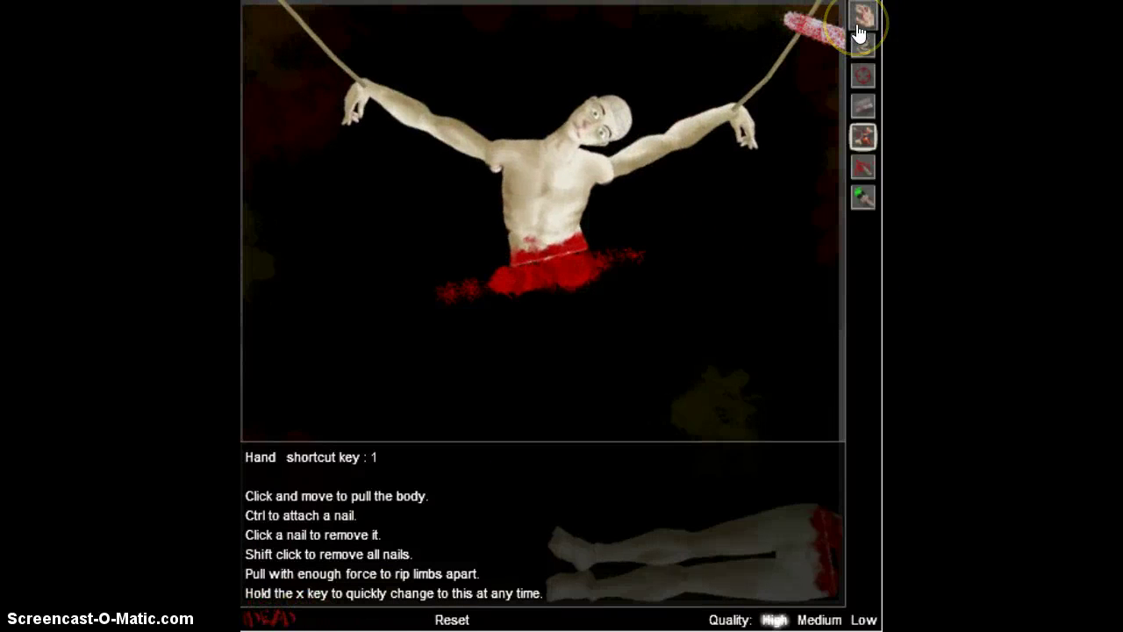
Pull the torso down by hand and fling the severed legs around the scene.
click(855, 17)
drag(517, 211, 546, 325)
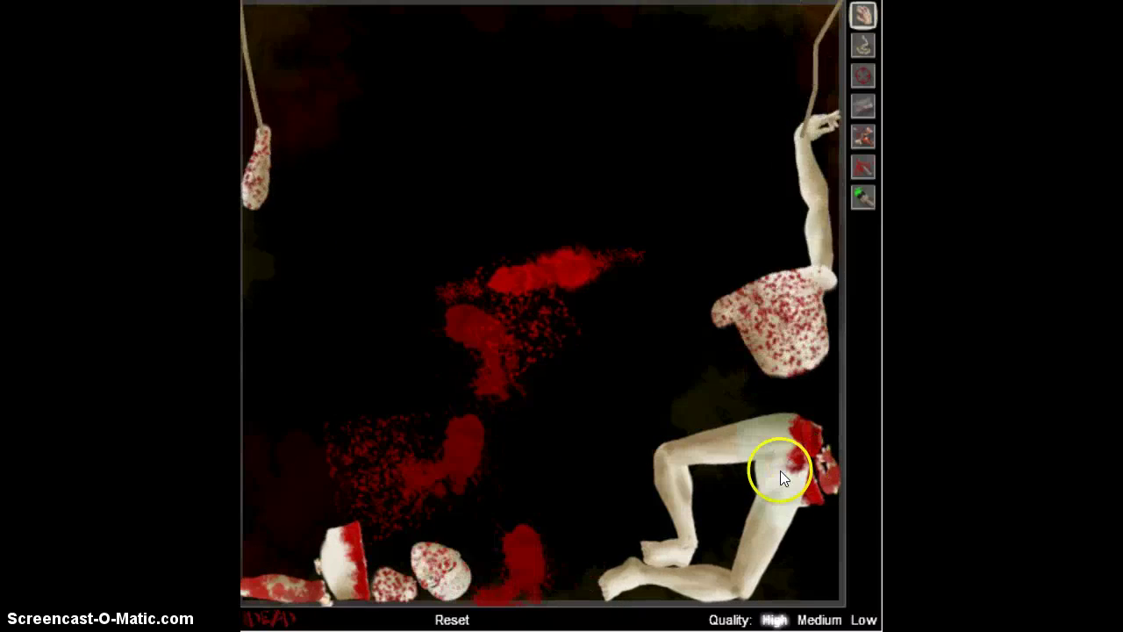
mouse_move(806, 469)
mouse_down()
mouse_move(541, 298)
mouse_move(510, 103)
mouse_up()
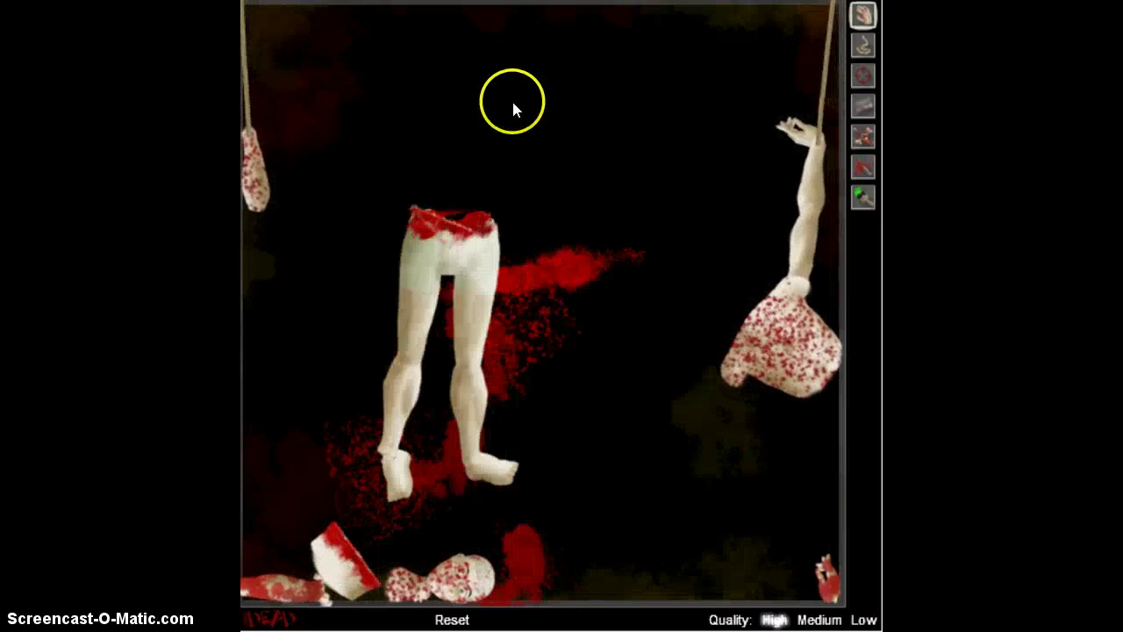
mouse_move(461, 231)
mouse_down()
mouse_move(446, 125)
mouse_move(513, 221)
mouse_up()
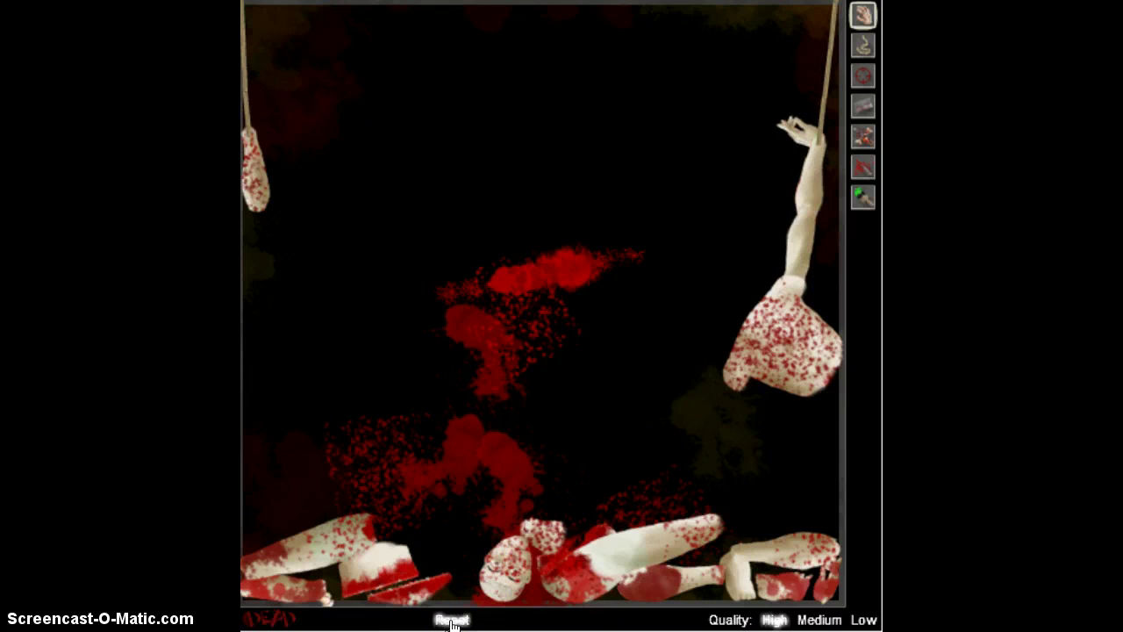
Reset to a fresh figure and sway it by the right knee.
click(454, 620)
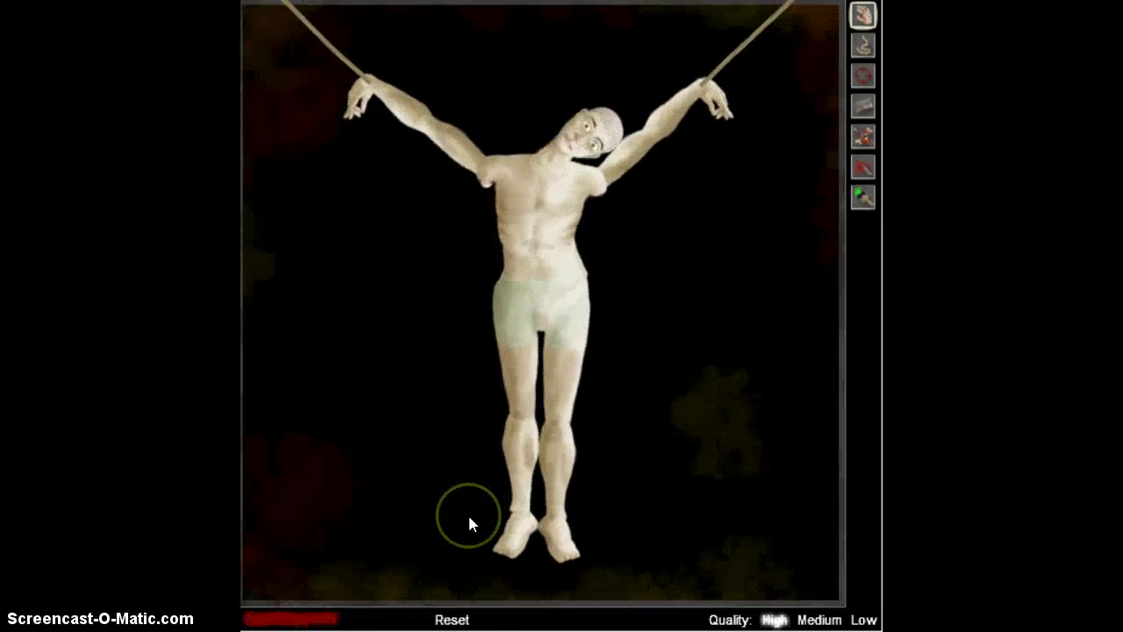
click(564, 441)
drag(650, 446, 651, 277)
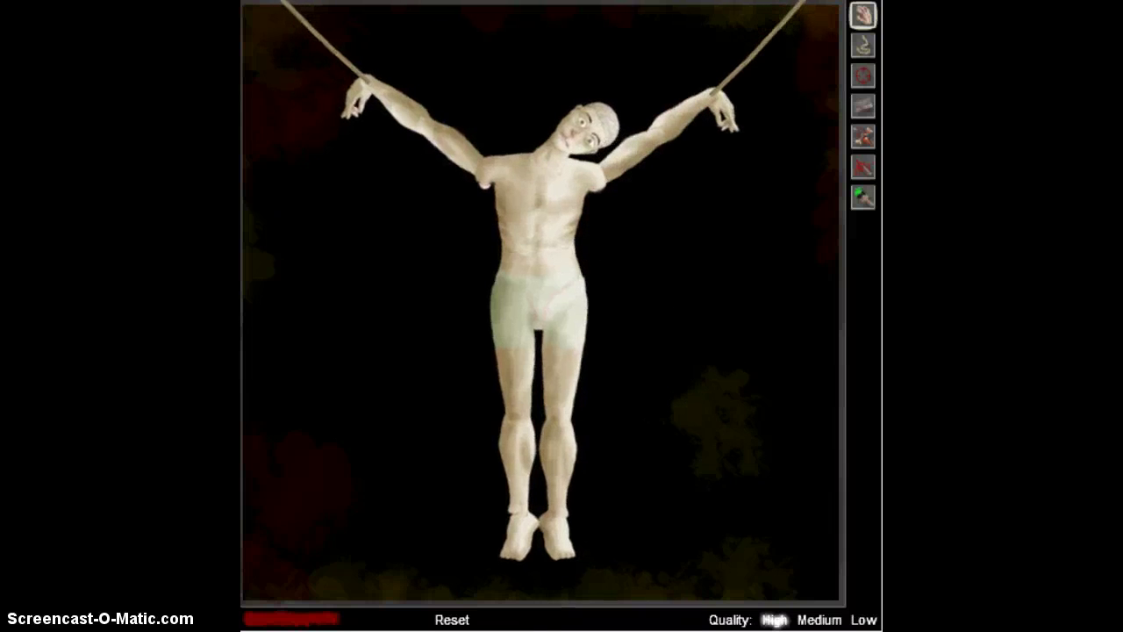
Chainsaw off one leg at the thigh and cut into the neck.
click(860, 139)
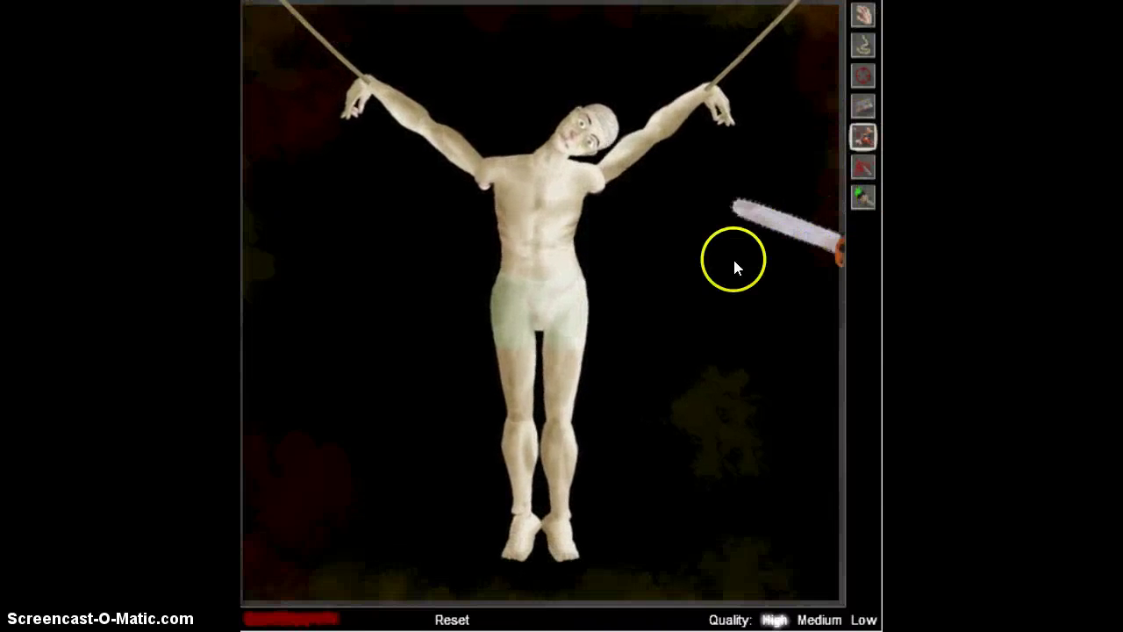
click(488, 317)
drag(632, 323, 570, 316)
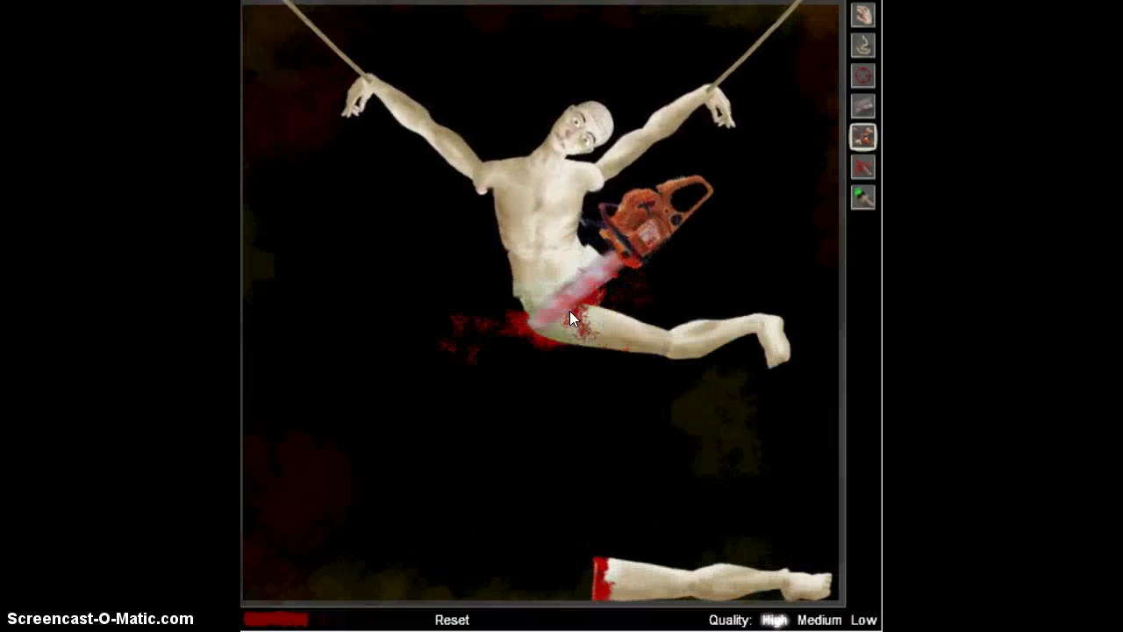
mouse_move(587, 105)
mouse_down()
mouse_move(548, 158)
mouse_move(519, 256)
mouse_move(495, 134)
mouse_move(677, 128)
mouse_move(793, 92)
mouse_move(711, 234)
mouse_move(631, 288)
mouse_move(655, 172)
mouse_move(586, 190)
mouse_up()
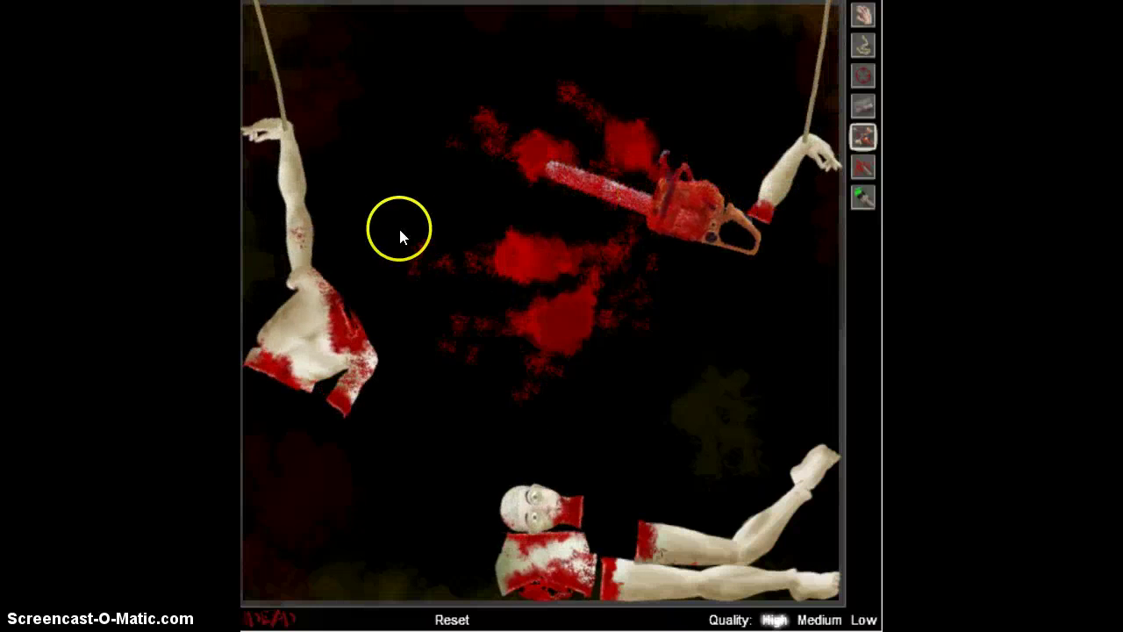
Slice through the body severing the head, shift the torso piece, and saw the floor pile.
mouse_move(717, 165)
mouse_down()
mouse_move(613, 167)
mouse_move(291, 308)
mouse_move(281, 227)
mouse_up()
click(277, 346)
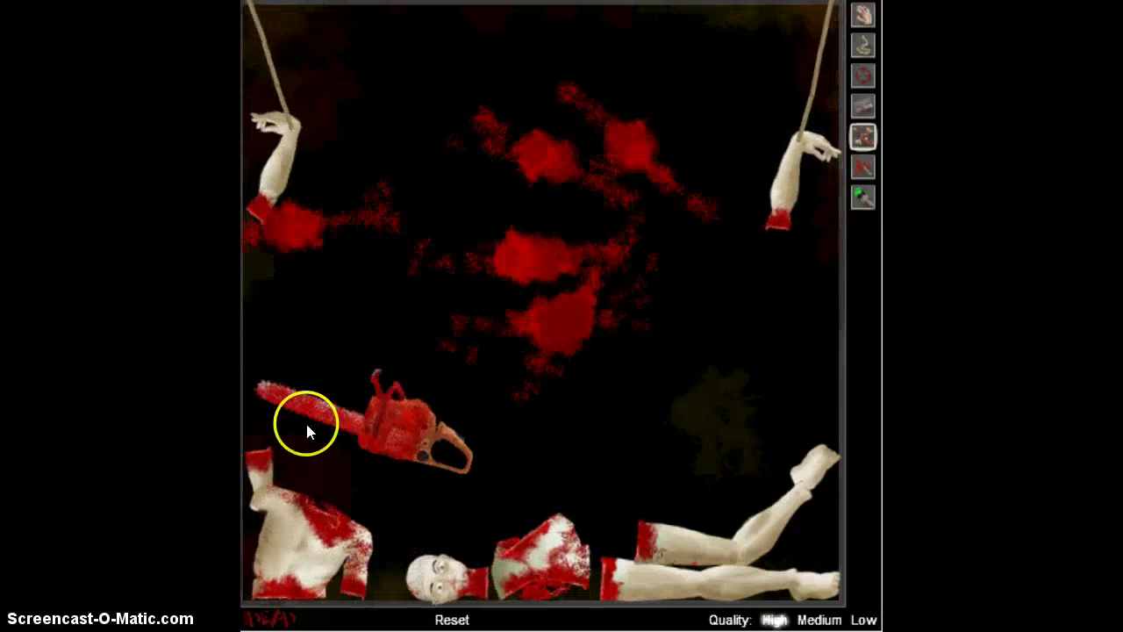
click(351, 461)
click(310, 606)
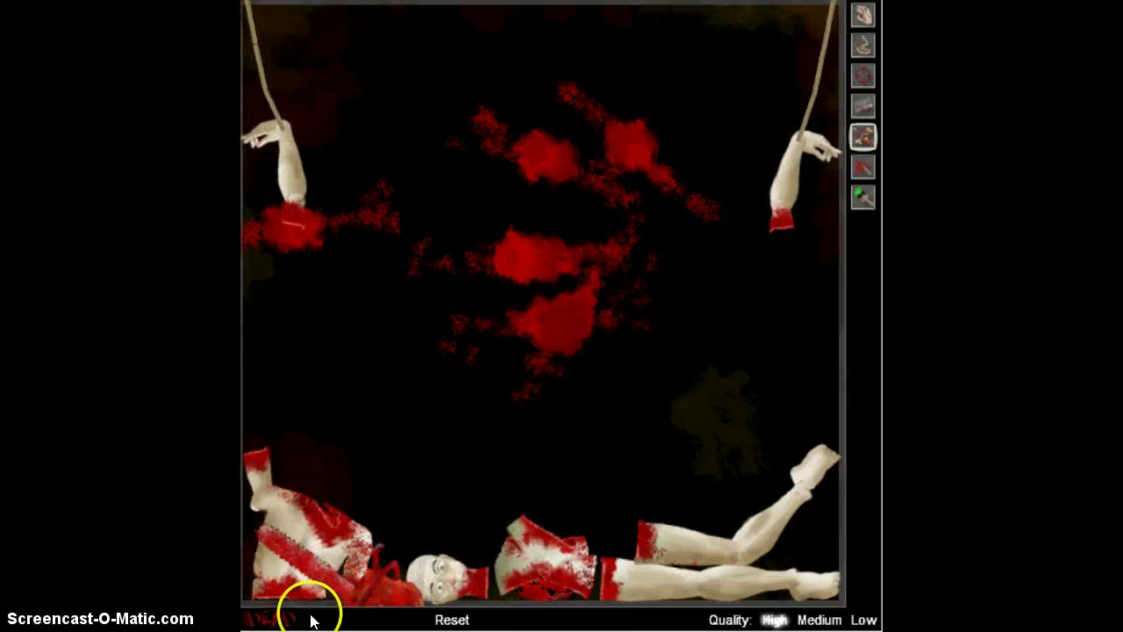
click(309, 581)
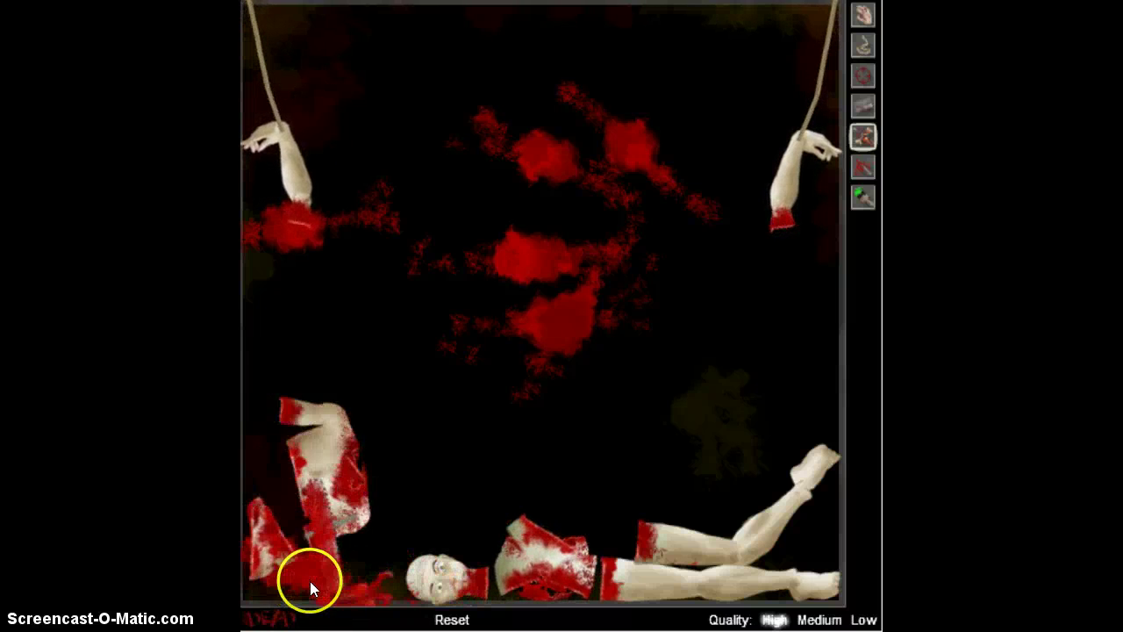
mouse_move(310, 581)
mouse_down()
mouse_move(367, 550)
mouse_move(445, 581)
mouse_move(512, 581)
mouse_up()
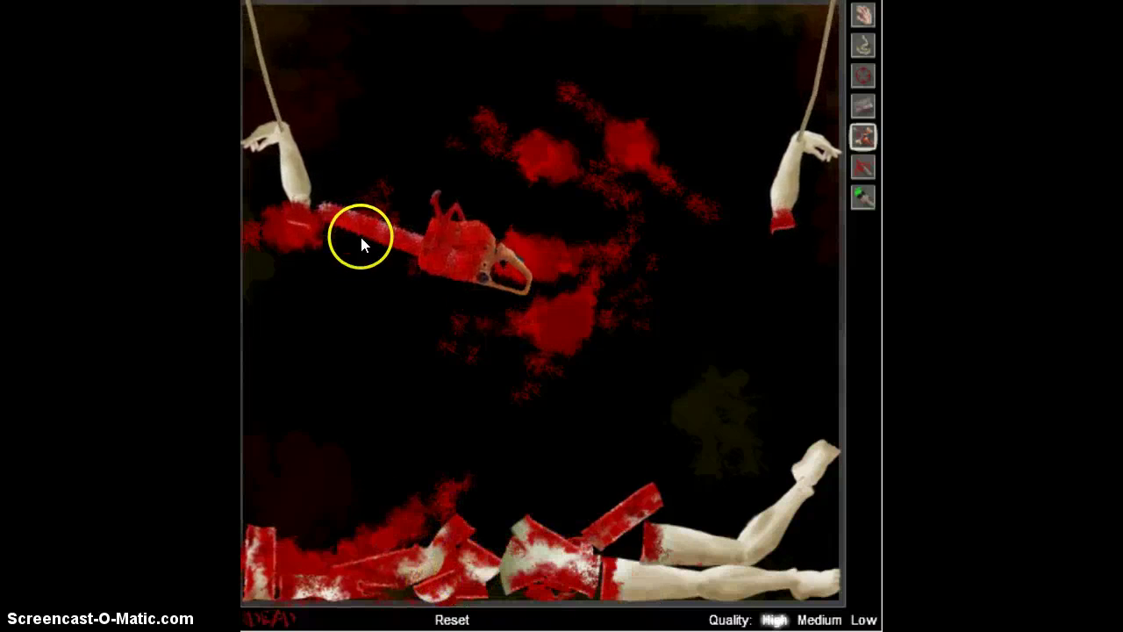
mouse_move(341, 150)
mouse_down()
mouse_move(374, 456)
mouse_move(398, 483)
mouse_move(304, 496)
mouse_move(372, 248)
mouse_move(339, 122)
mouse_move(341, 183)
mouse_up()
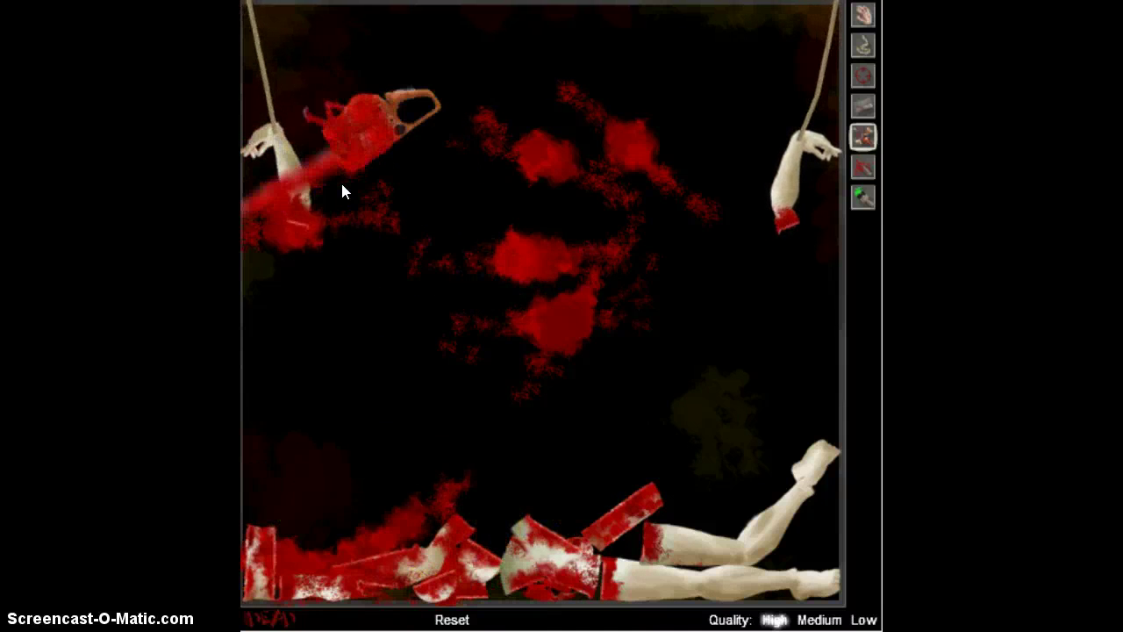
Paint blood near the right arm and saw part of that arm off.
click(863, 197)
mouse_move(794, 200)
mouse_down()
mouse_move(786, 216)
mouse_move(787, 145)
mouse_move(776, 158)
mouse_up()
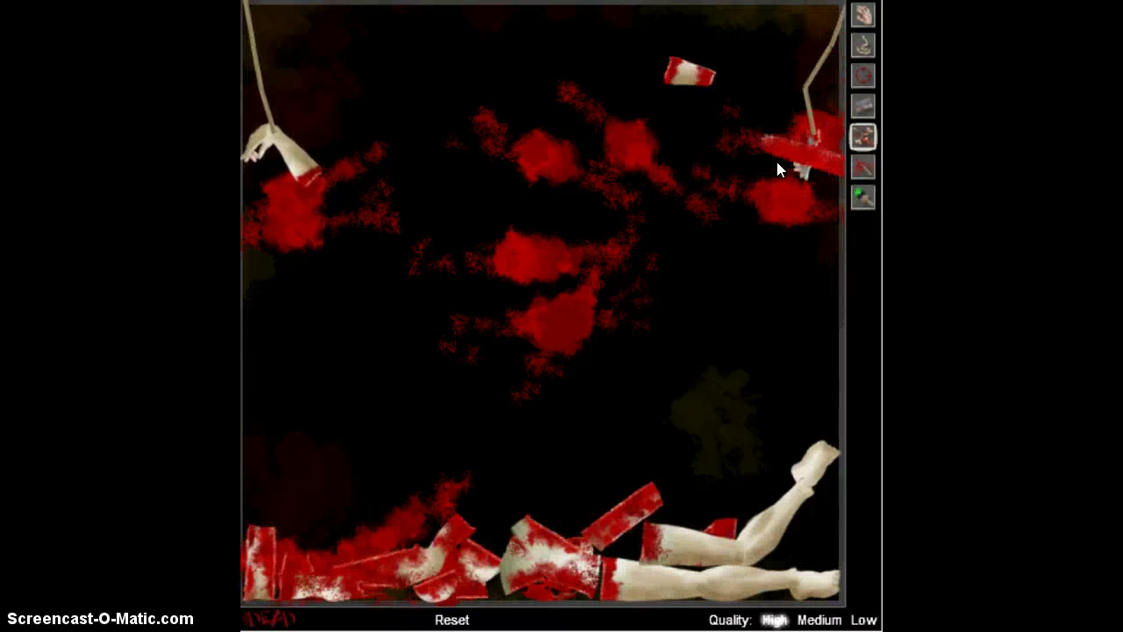
drag(452, 144, 289, 156)
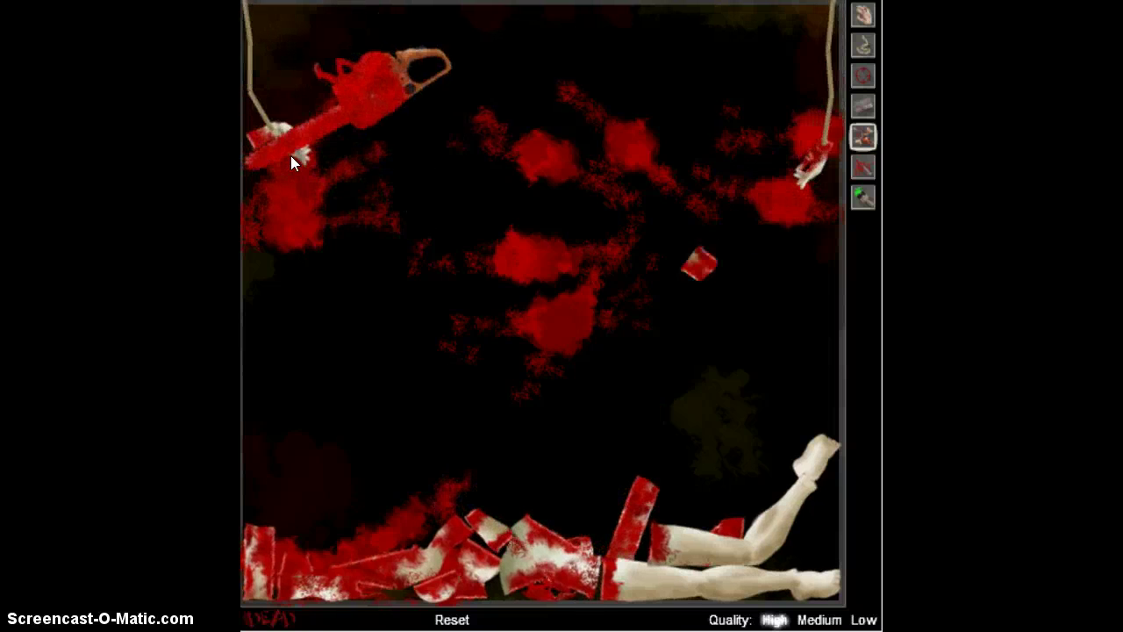
drag(360, 229, 478, 579)
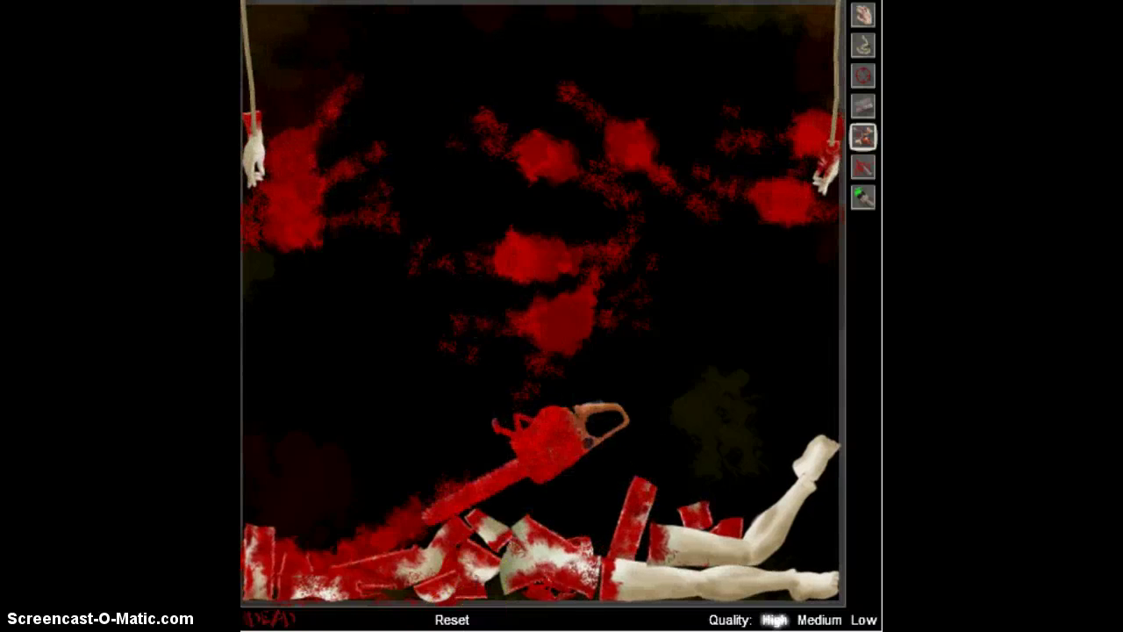
Saw the left hanging arm down to a stub, then move the chainsaw away.
drag(491, 430, 306, 256)
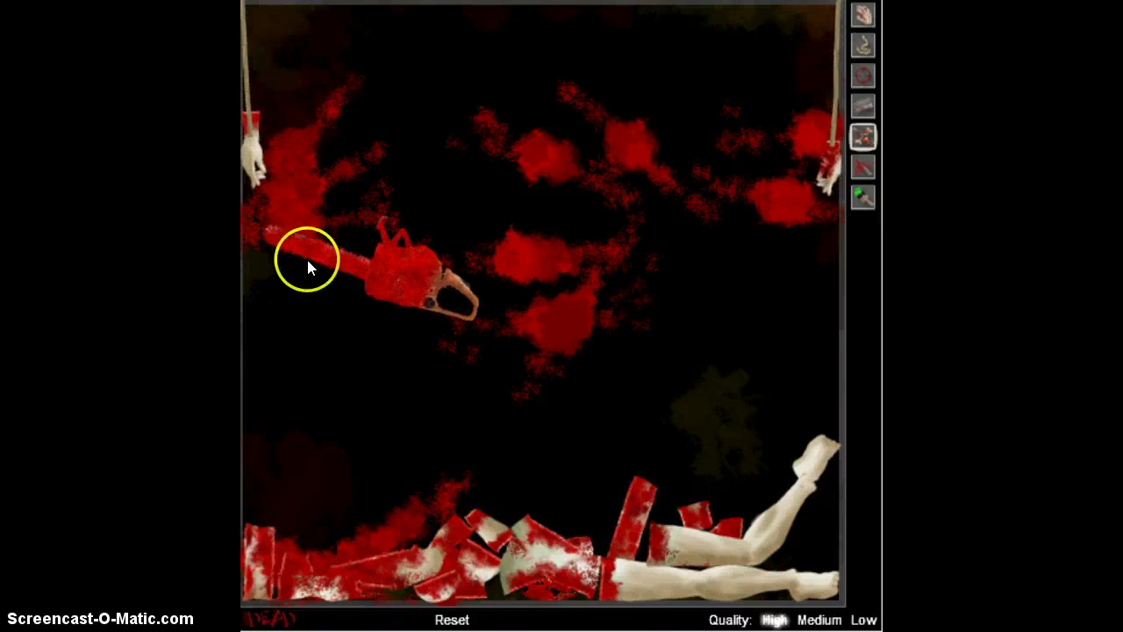
mouse_move(306, 257)
mouse_down()
mouse_move(278, 122)
mouse_move(274, 439)
mouse_up()
drag(277, 241, 346, 243)
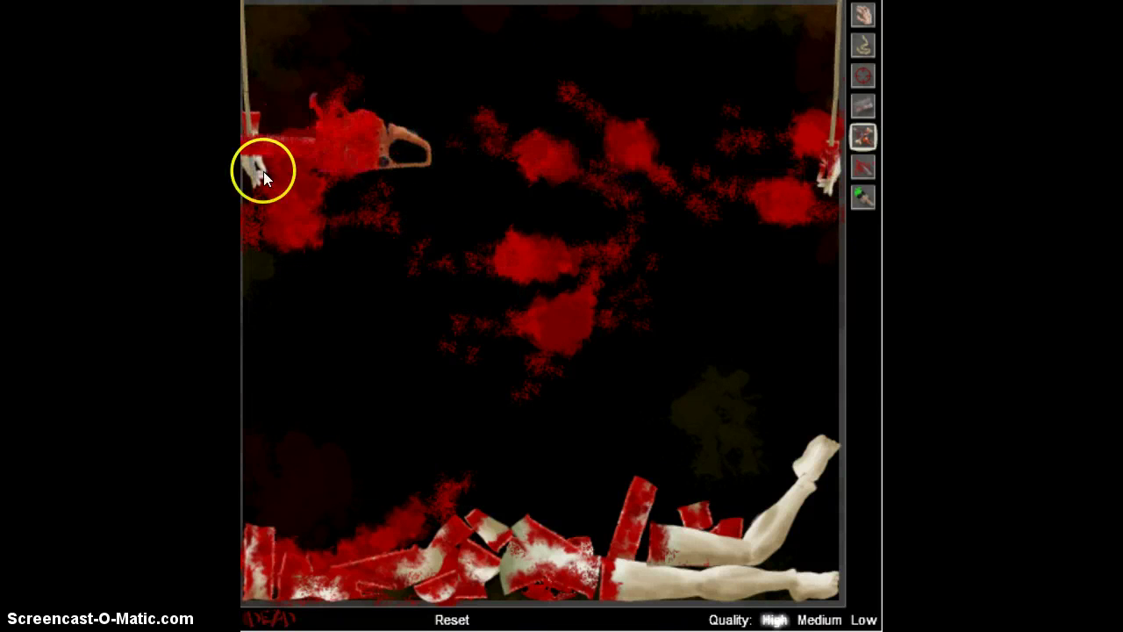
drag(263, 171, 270, 177)
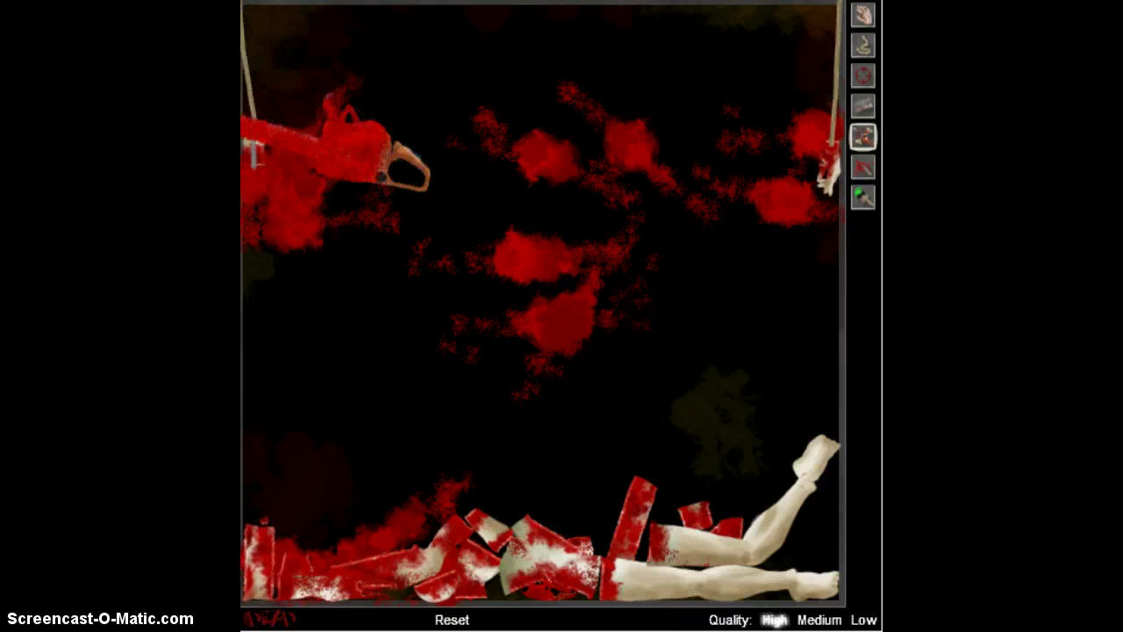
drag(386, 132, 692, 442)
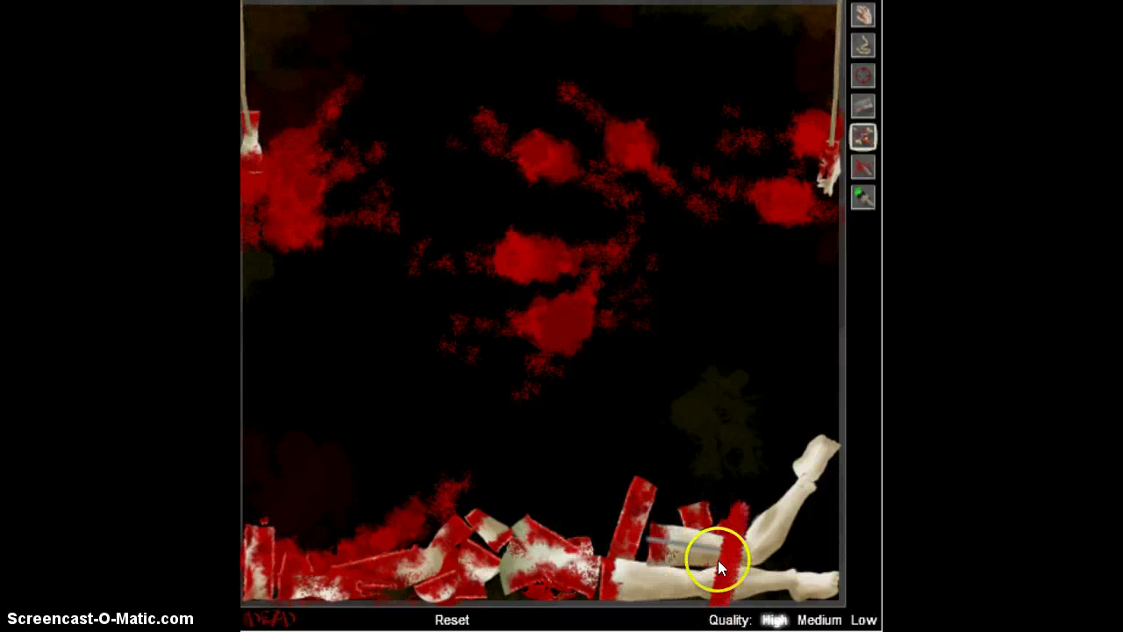
Reset the figure and chainsaw through its neck and across the chest.
click(413, 618)
drag(368, 35, 834, 421)
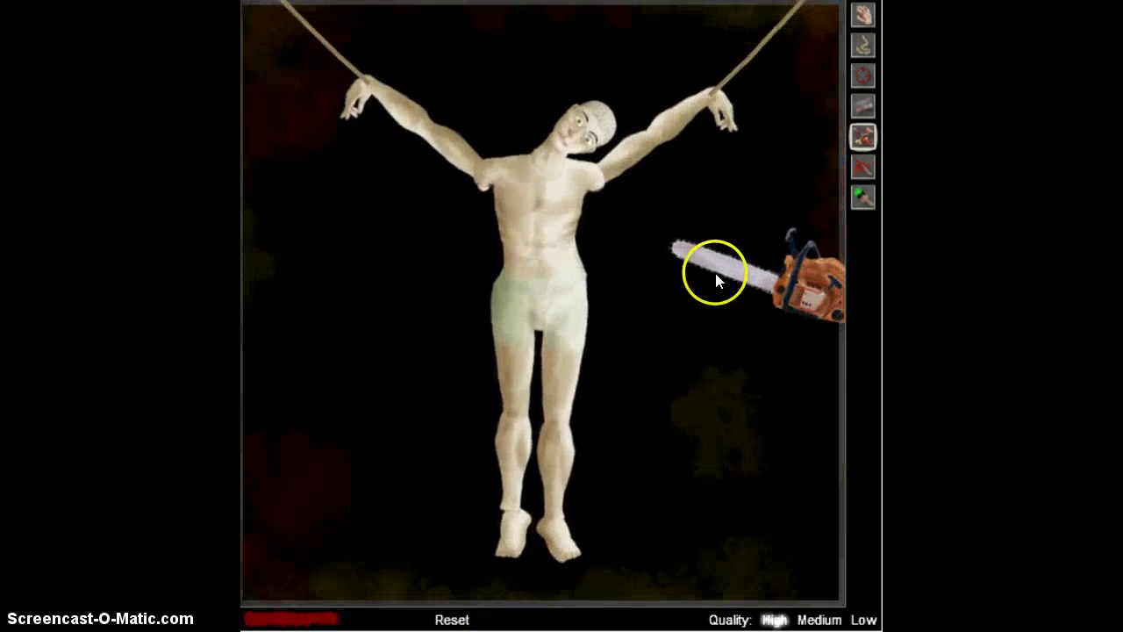
mouse_move(816, 351)
mouse_down()
mouse_move(604, 270)
mouse_move(566, 185)
mouse_up()
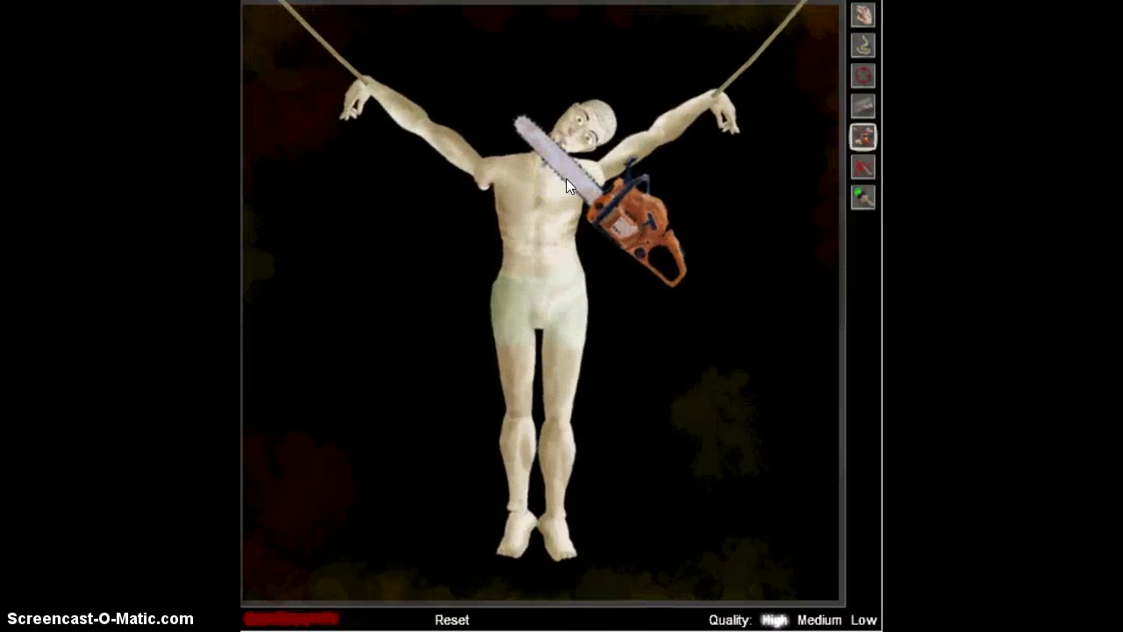
mouse_move(566, 184)
mouse_down()
mouse_move(750, 393)
mouse_move(652, 379)
mouse_move(579, 522)
mouse_move(528, 529)
mouse_move(551, 282)
mouse_move(534, 211)
mouse_up()
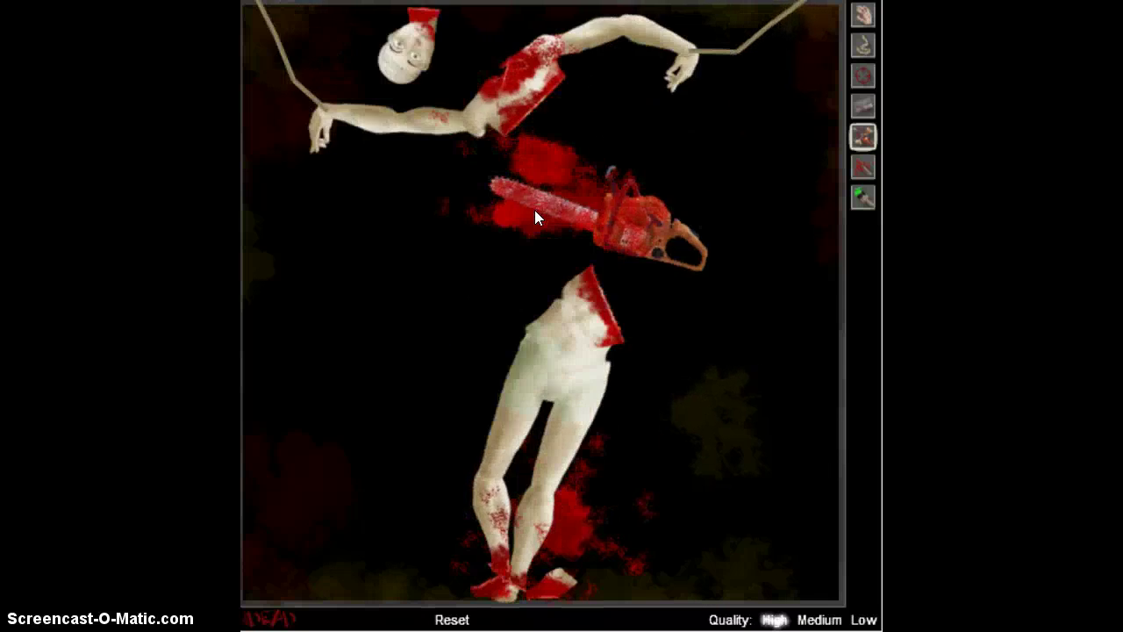
drag(535, 211, 652, 330)
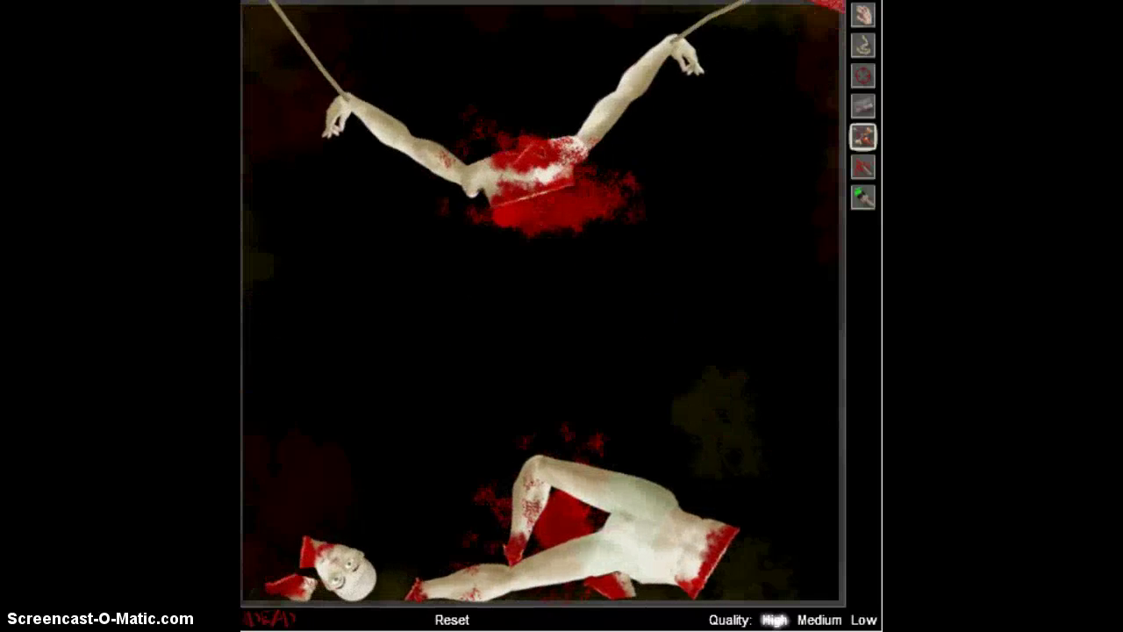
Lift the fallen lower body and a bloody torso chunk with the Hand tool.
click(864, 14)
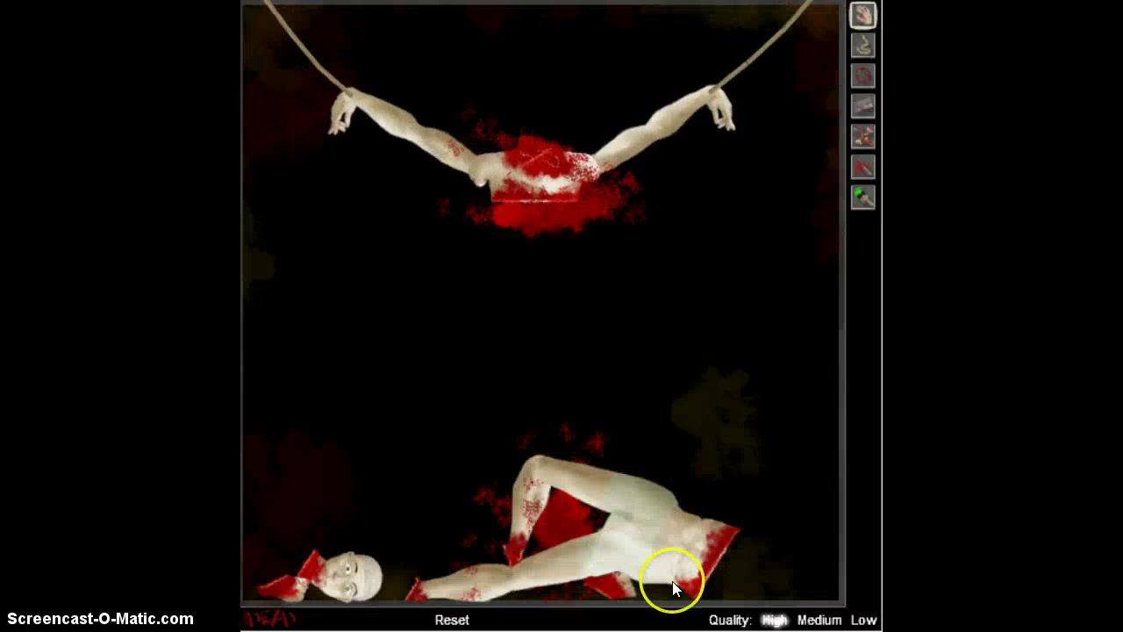
mouse_move(680, 576)
mouse_down()
mouse_move(551, 301)
mouse_move(331, 235)
mouse_move(651, 285)
mouse_move(609, 190)
mouse_up()
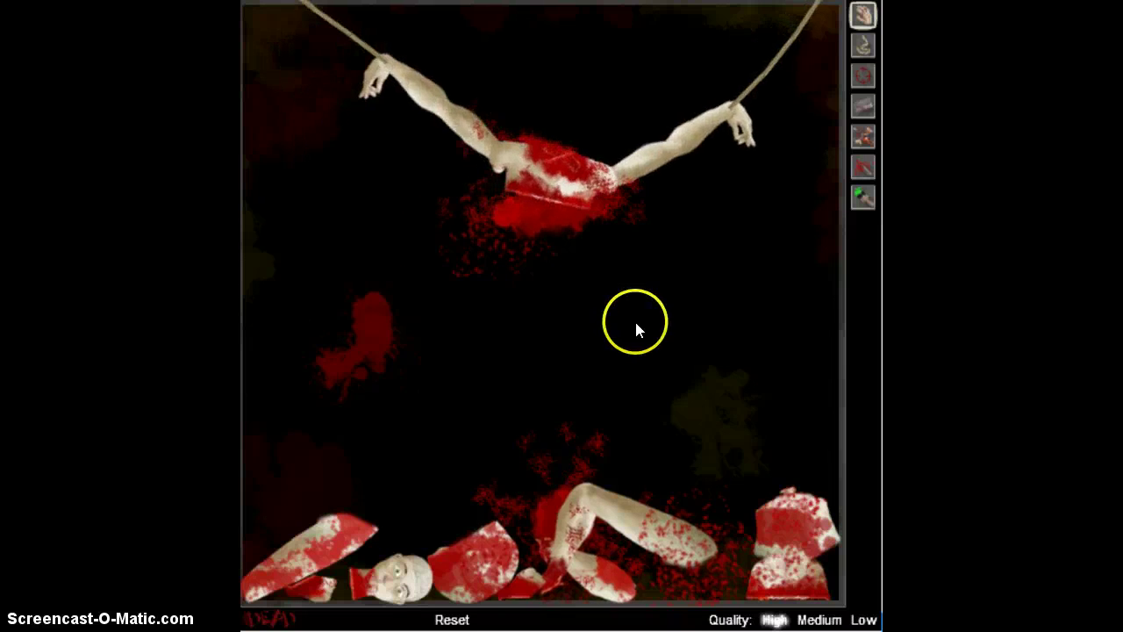
drag(796, 549, 789, 504)
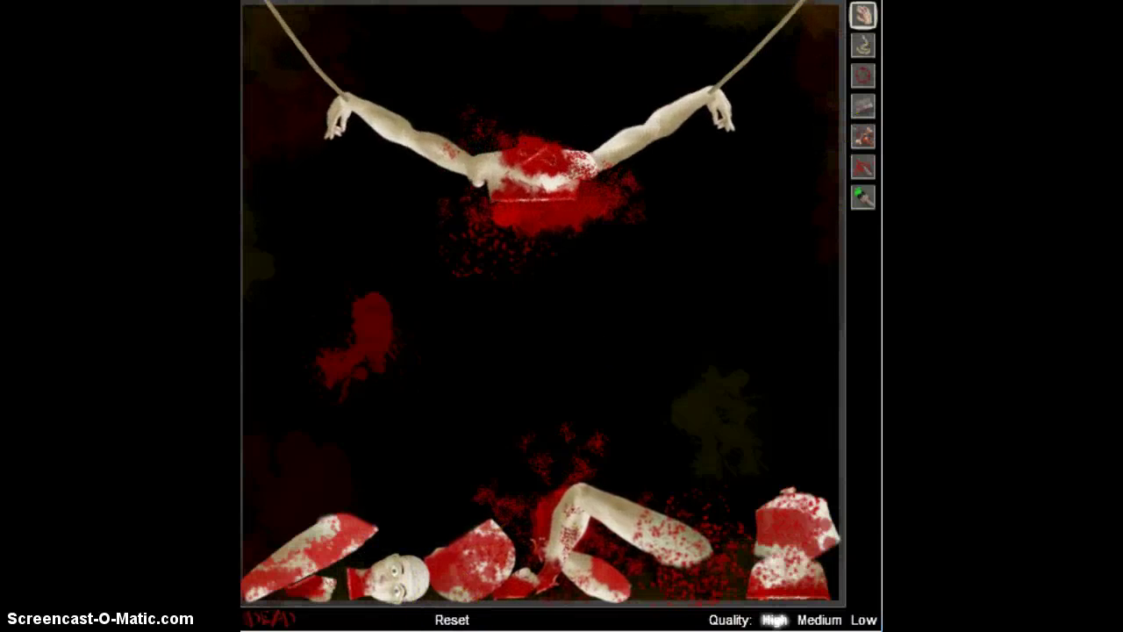
Reset the game so a whole figure hangs from both ropes.
click(452, 619)
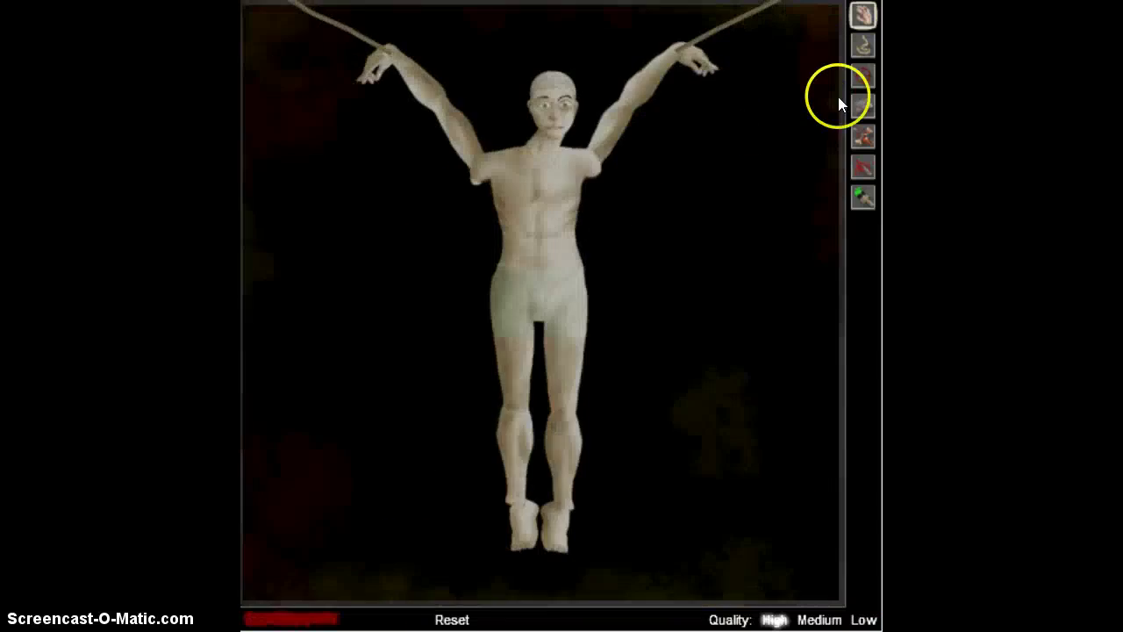
With the Gun, shoot the figure in the chest, crotch, head and right torso.
click(862, 51)
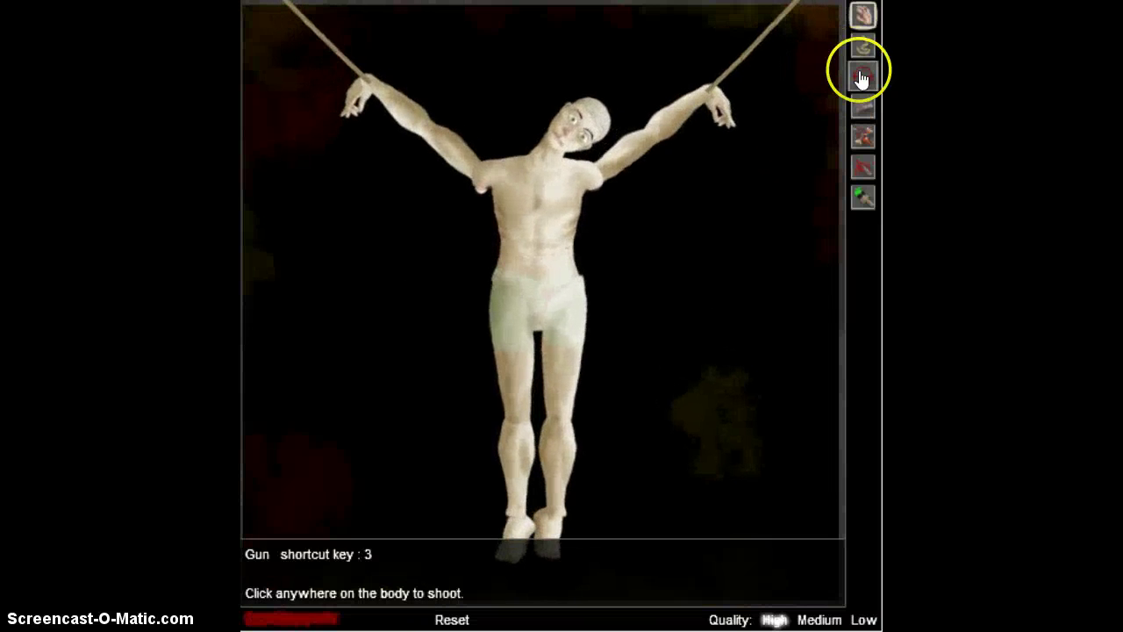
click(522, 200)
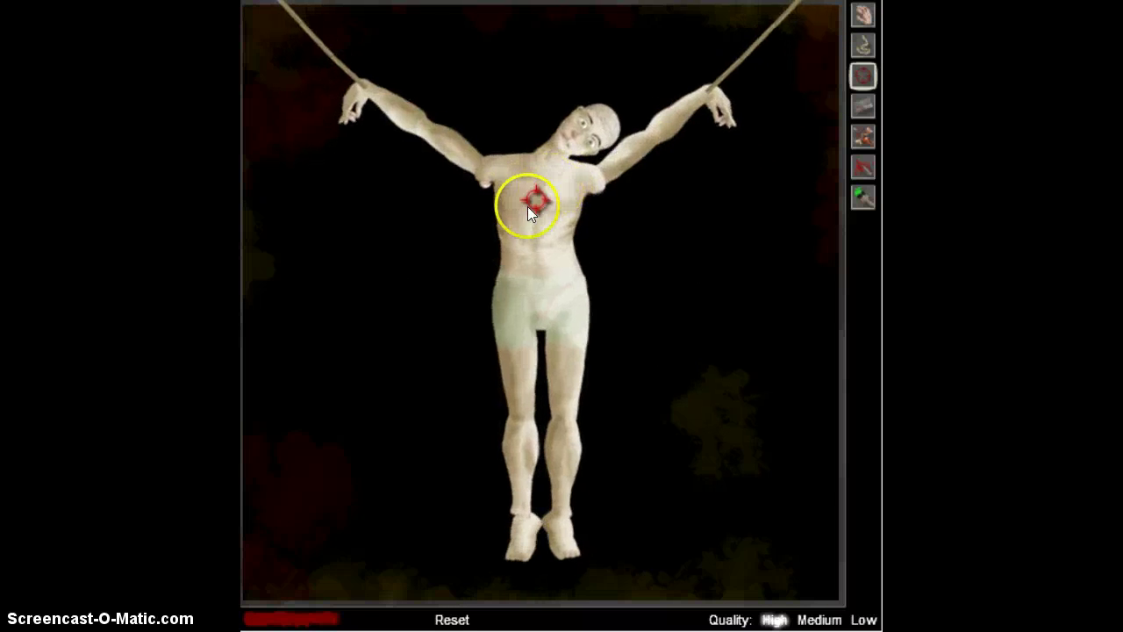
click(555, 162)
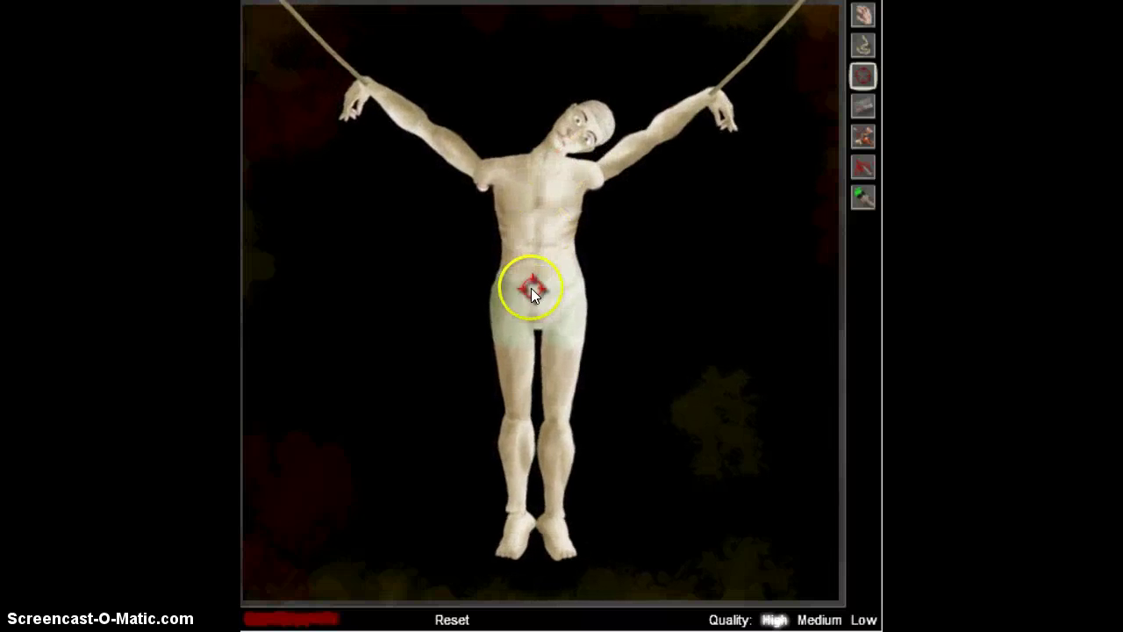
click(527, 322)
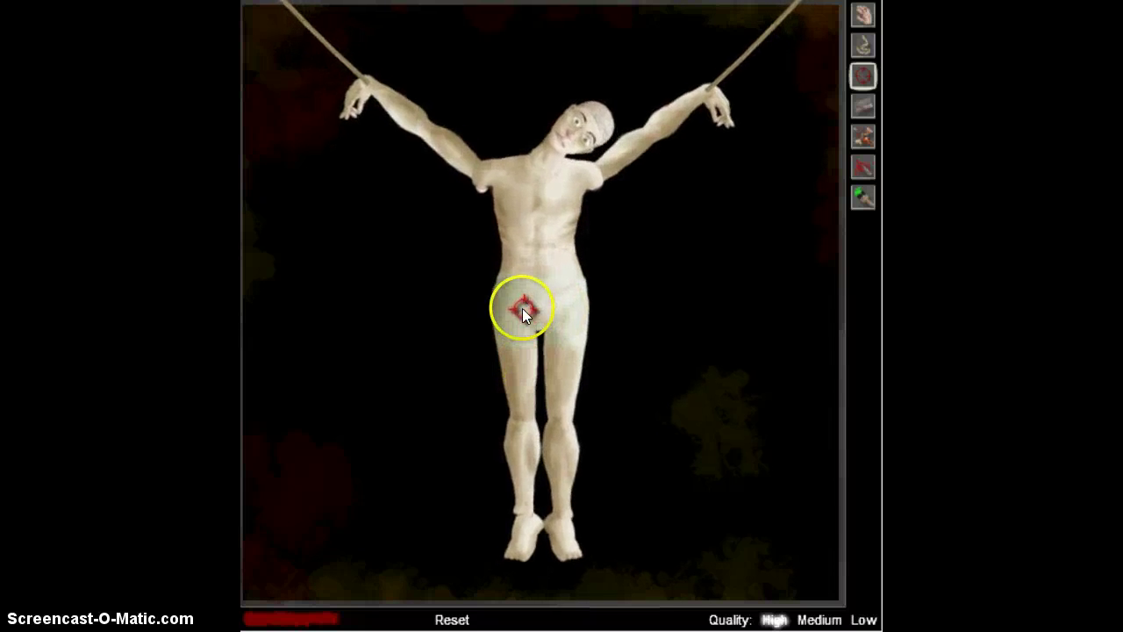
click(540, 318)
click(541, 320)
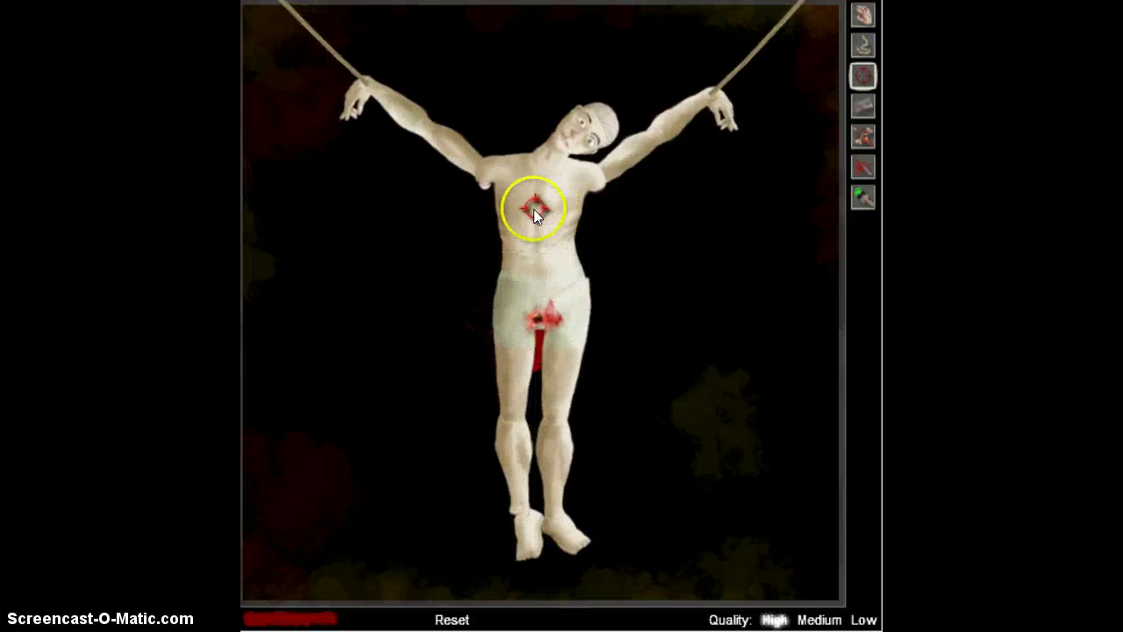
click(591, 123)
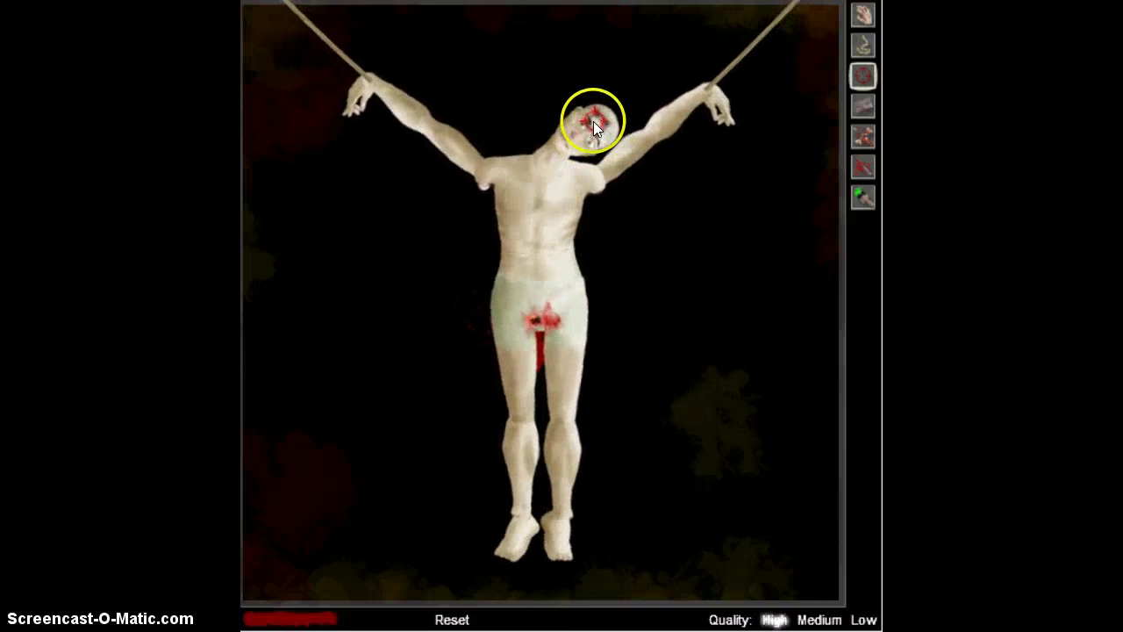
click(571, 179)
click(537, 205)
click(545, 244)
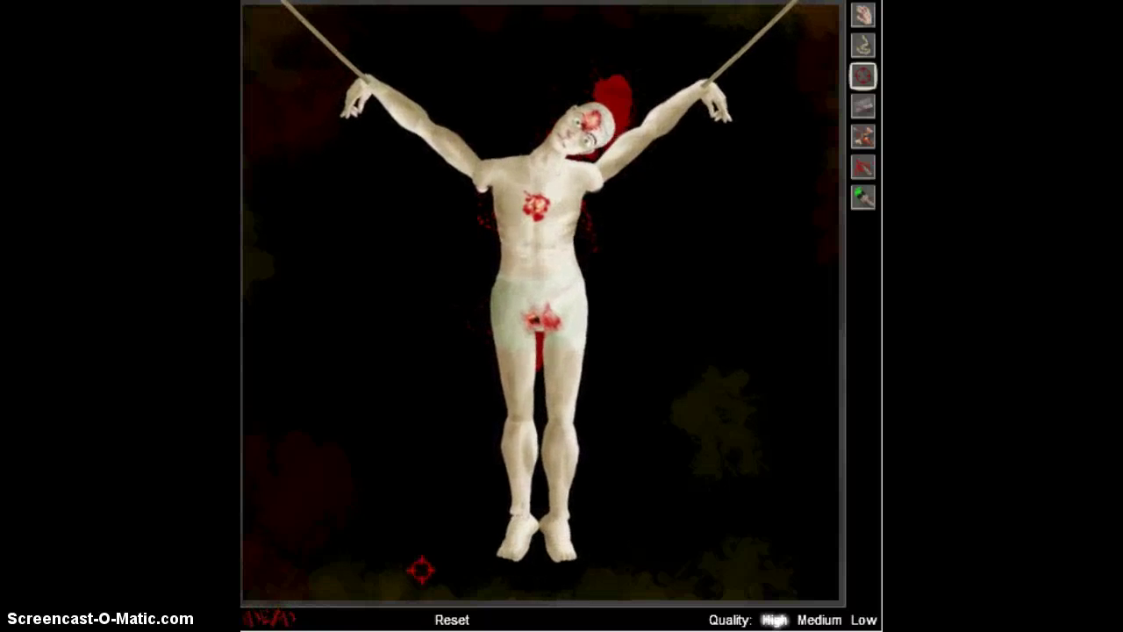
Reset, then fire shots into the face, head, upper arm and around the head.
click(452, 619)
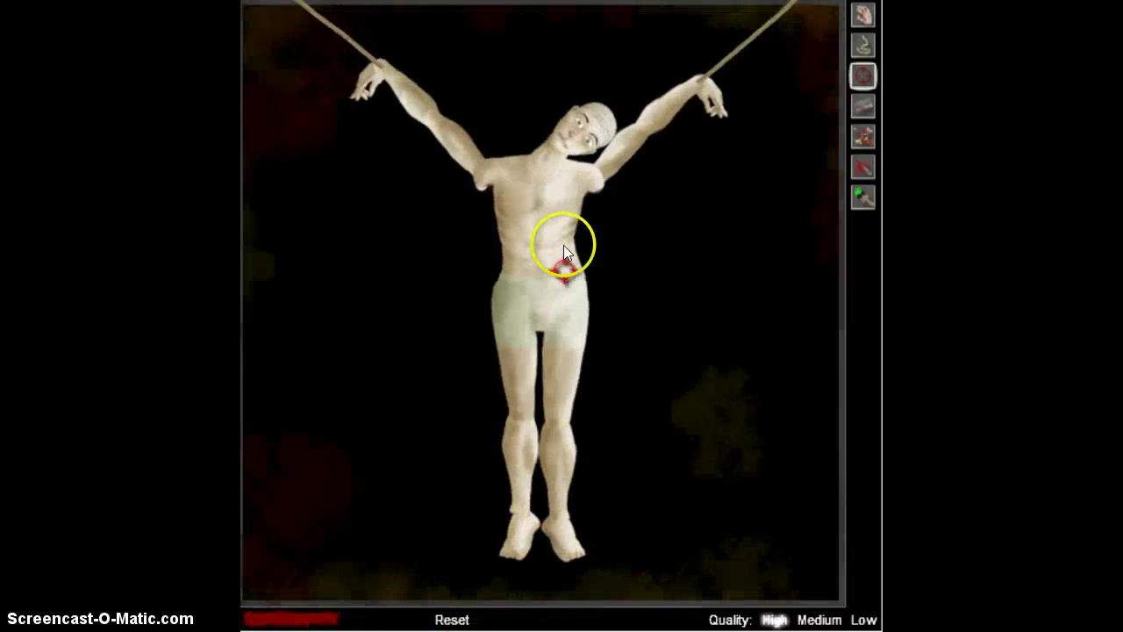
click(574, 171)
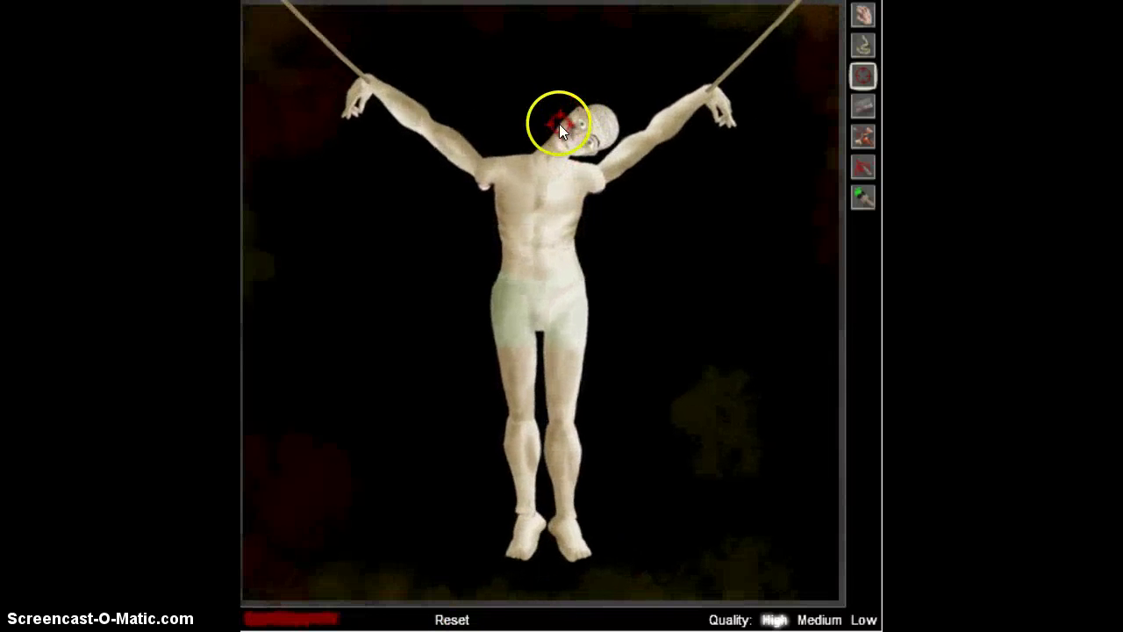
click(565, 124)
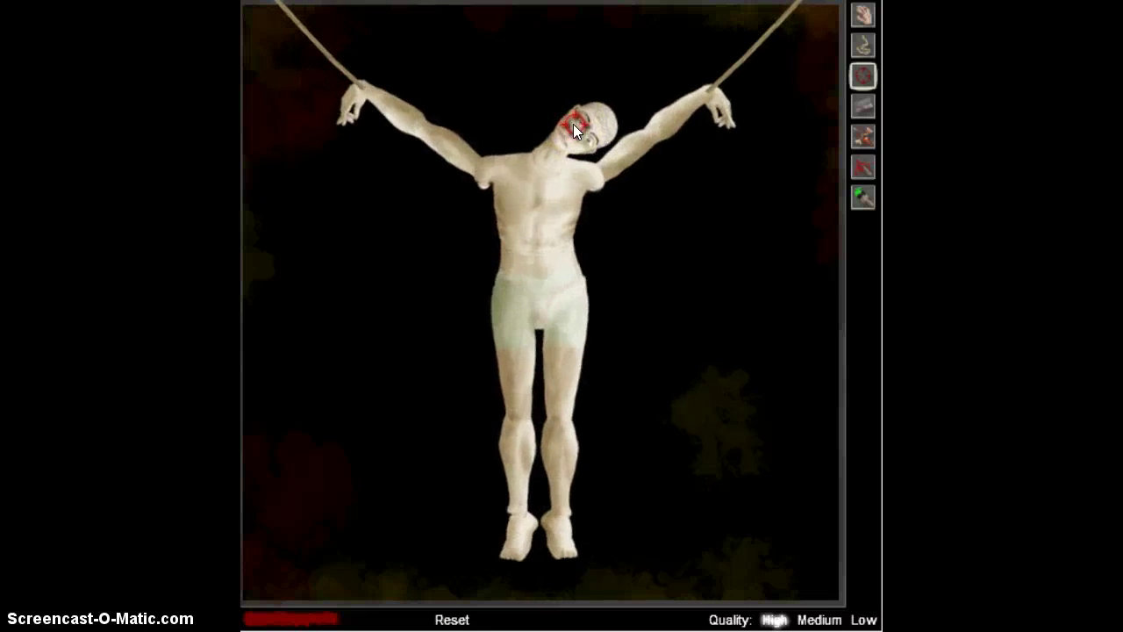
click(573, 124)
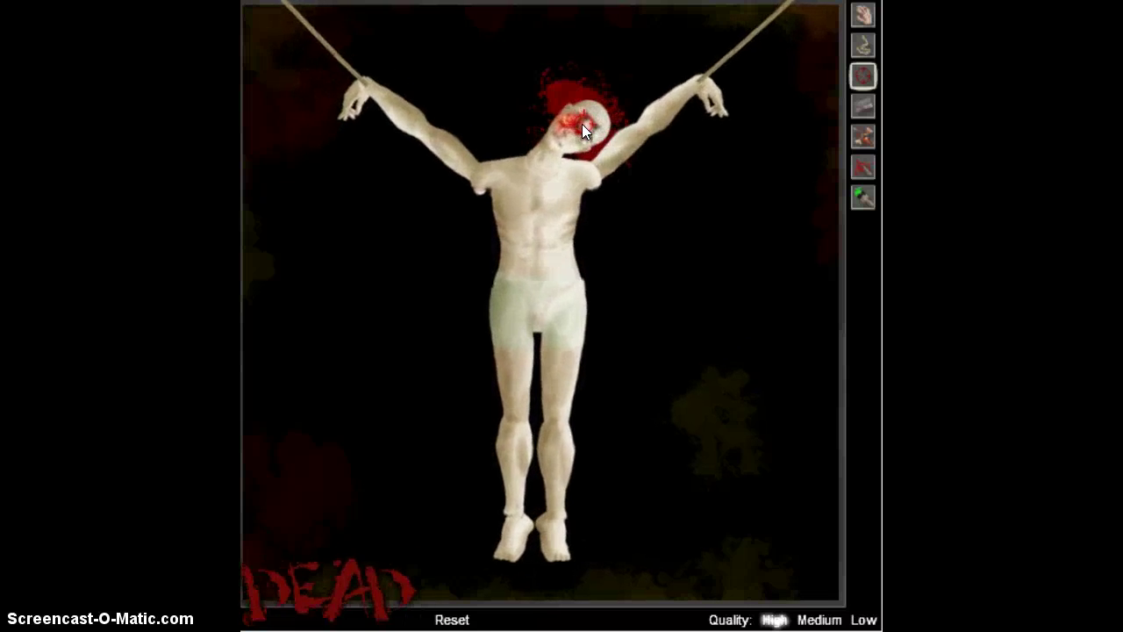
click(657, 144)
click(636, 159)
click(605, 136)
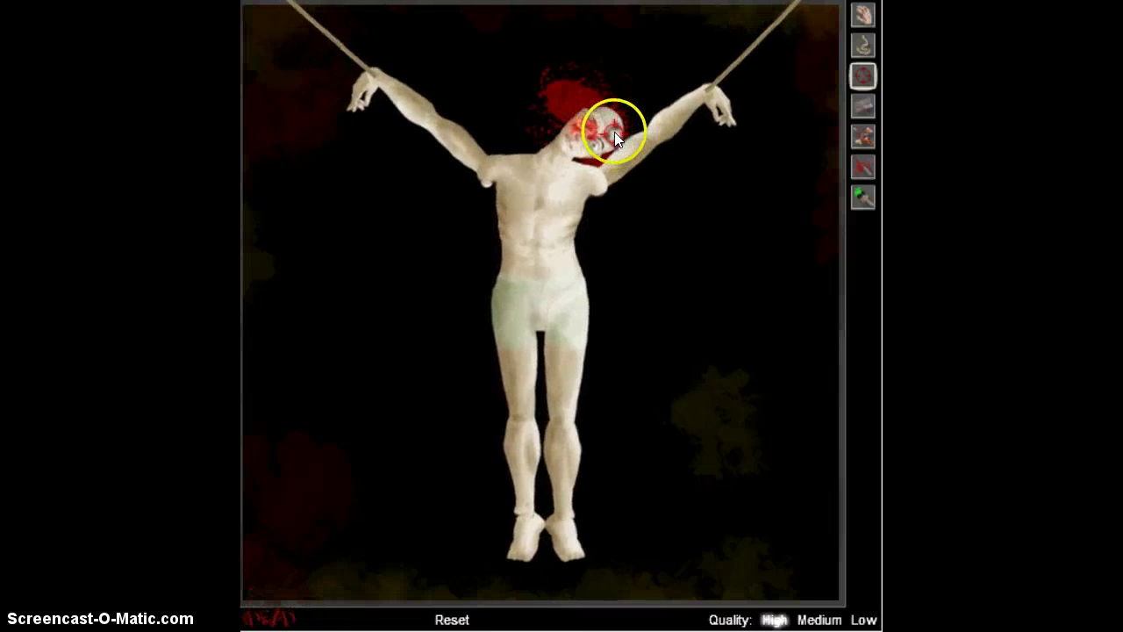
click(610, 68)
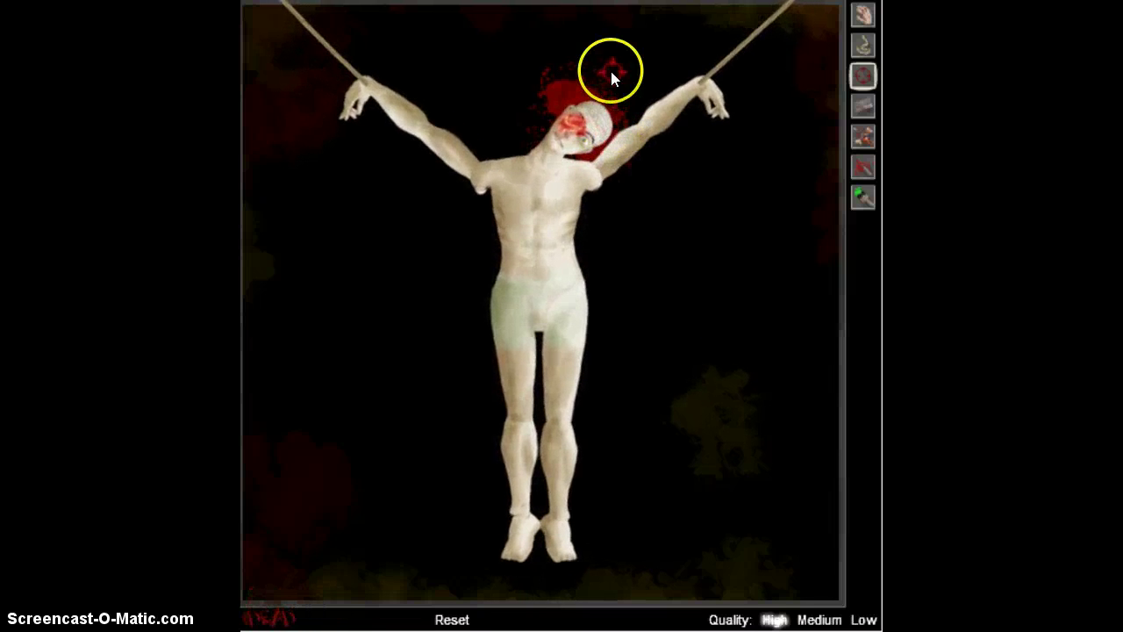
click(660, 38)
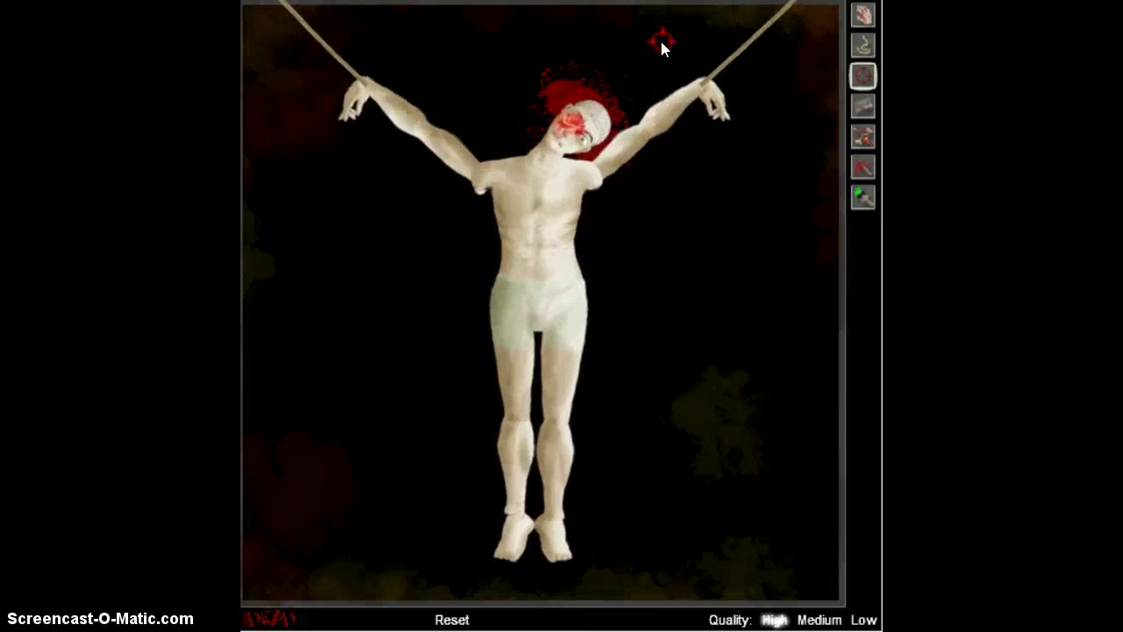
click(673, 34)
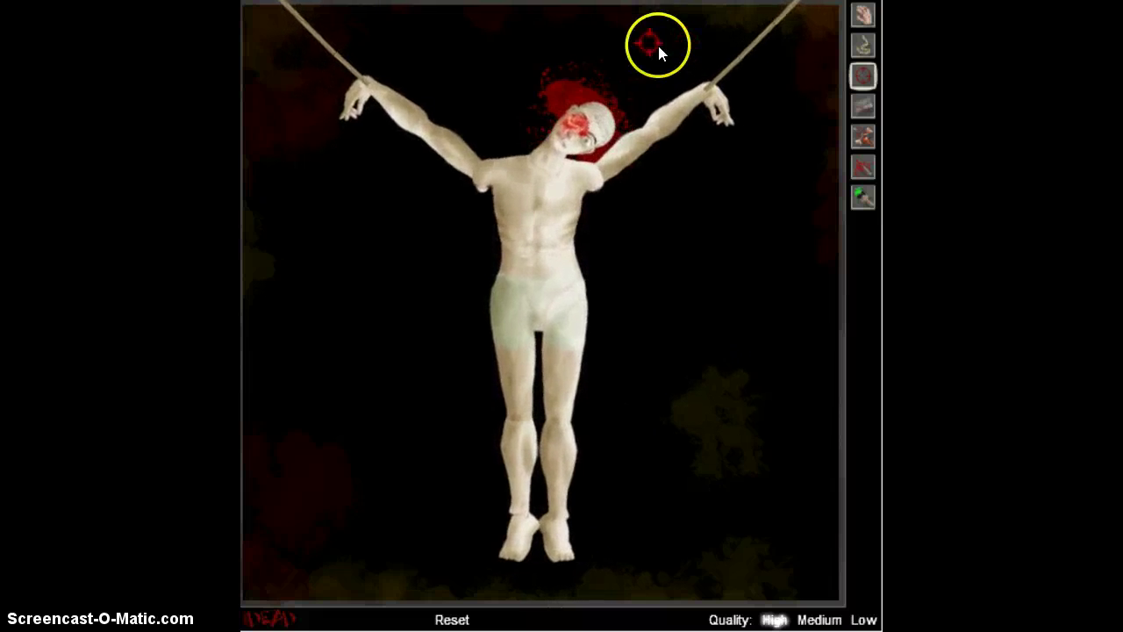
click(562, 149)
Pile shots into the chest and abdomen.
click(541, 199)
click(534, 215)
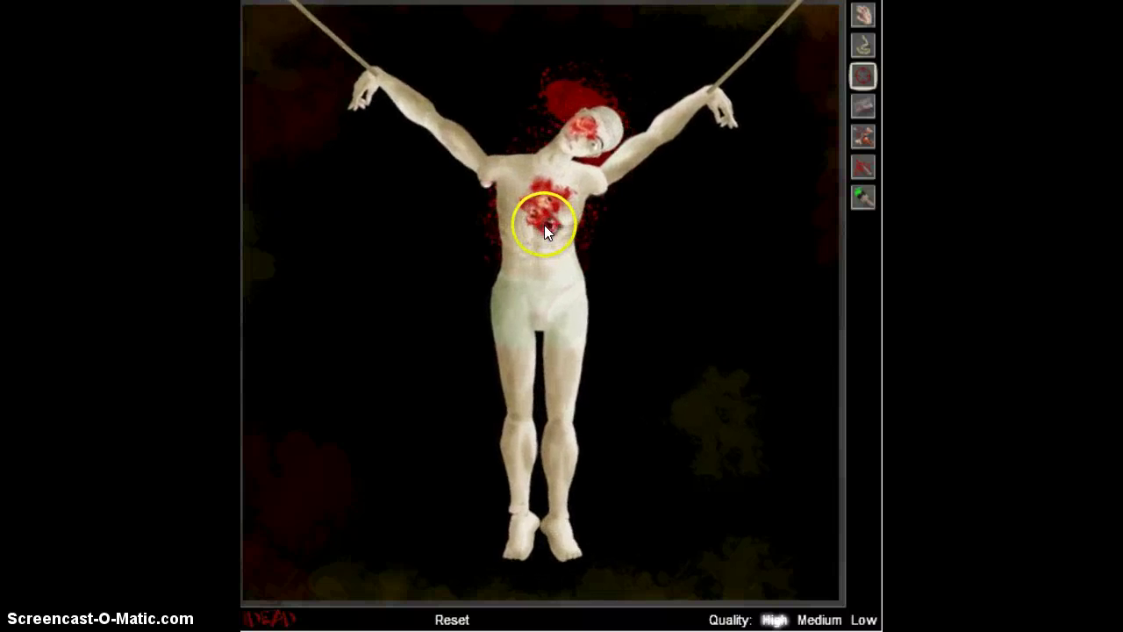
click(535, 237)
click(549, 243)
click(492, 339)
click(534, 224)
click(549, 282)
click(535, 277)
click(550, 247)
Shoot the lower abdomen and pelvis repeatedly, then reset the figure unharmed.
click(526, 191)
click(519, 341)
click(538, 315)
click(532, 314)
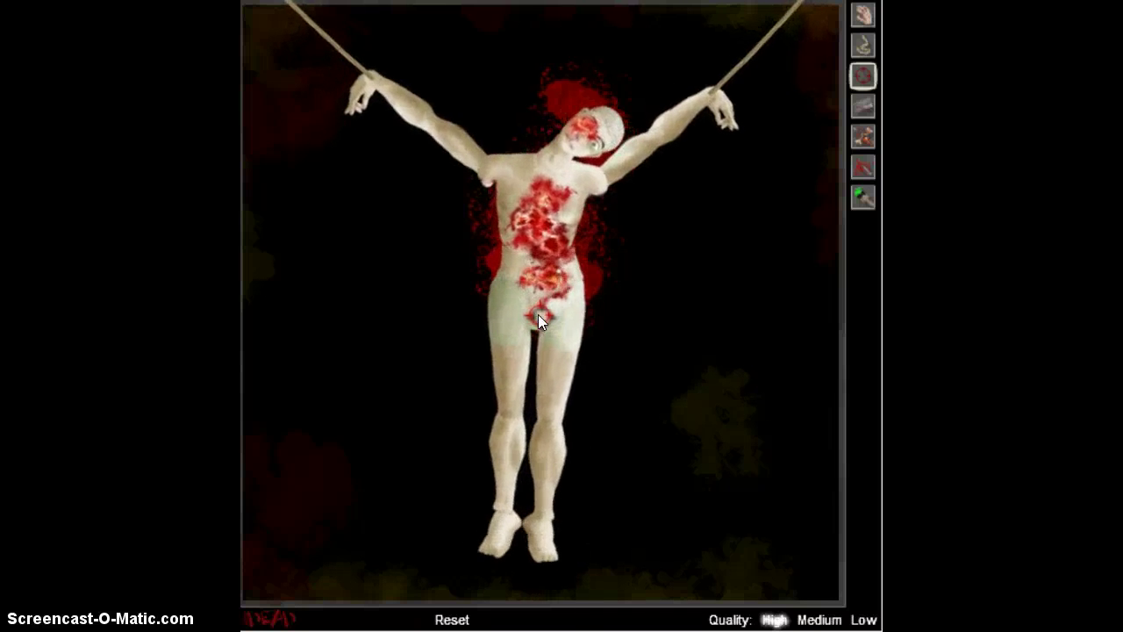
click(545, 311)
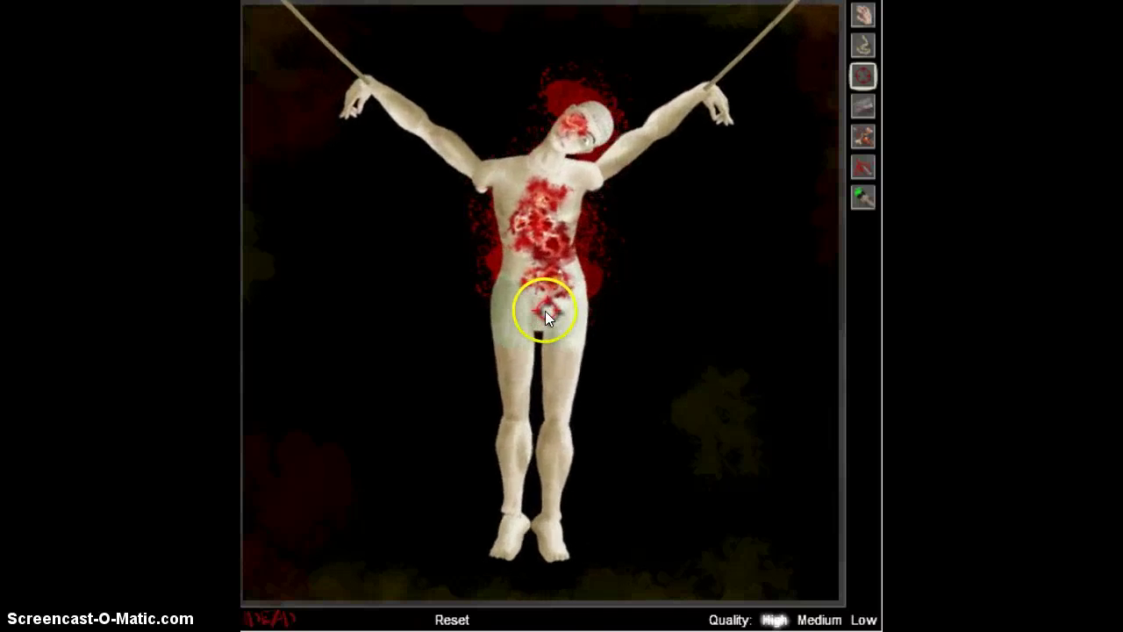
click(538, 316)
click(569, 301)
click(778, 188)
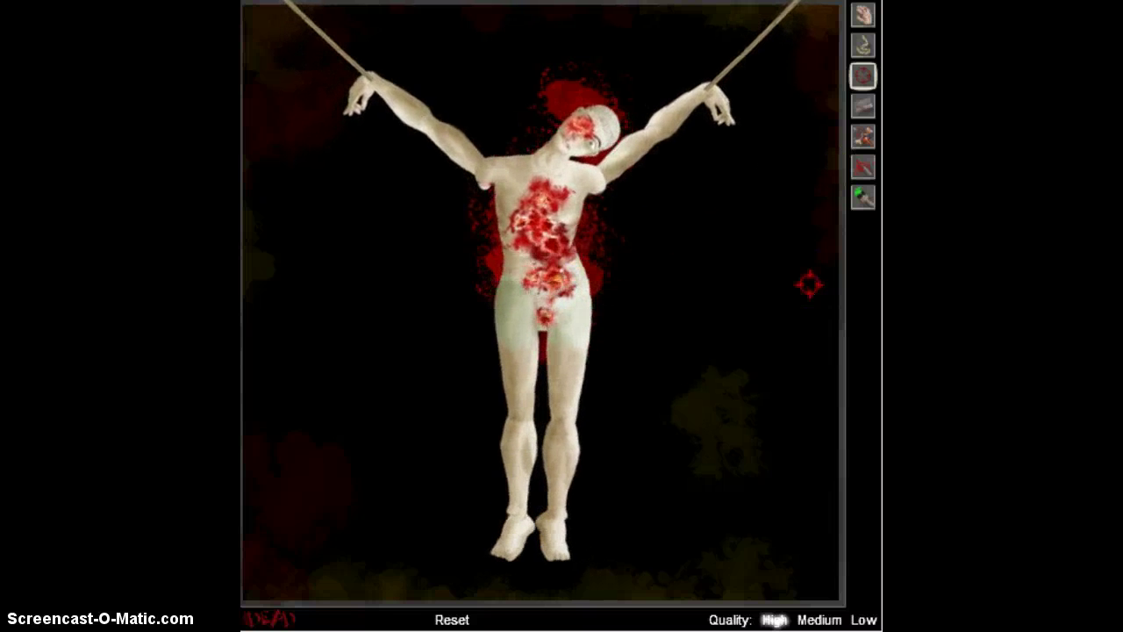
click(453, 614)
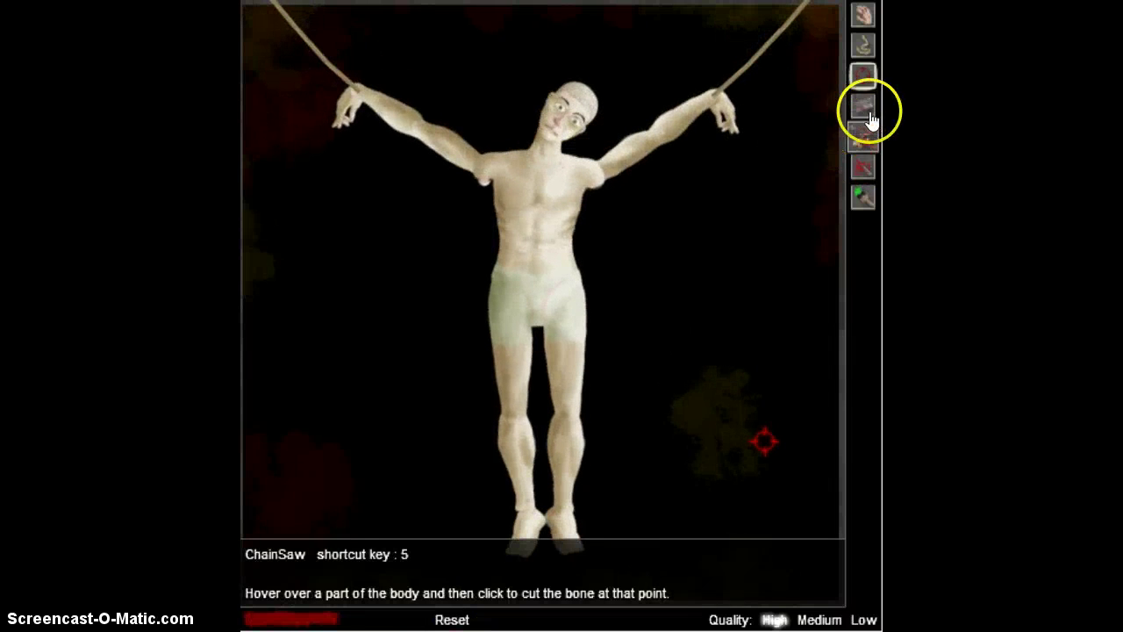
Slash the figure's chest with the razor, then reset it clean.
click(865, 112)
mouse_move(561, 171)
mouse_down()
mouse_move(528, 241)
mouse_move(516, 565)
mouse_move(555, 156)
mouse_move(378, 584)
mouse_up()
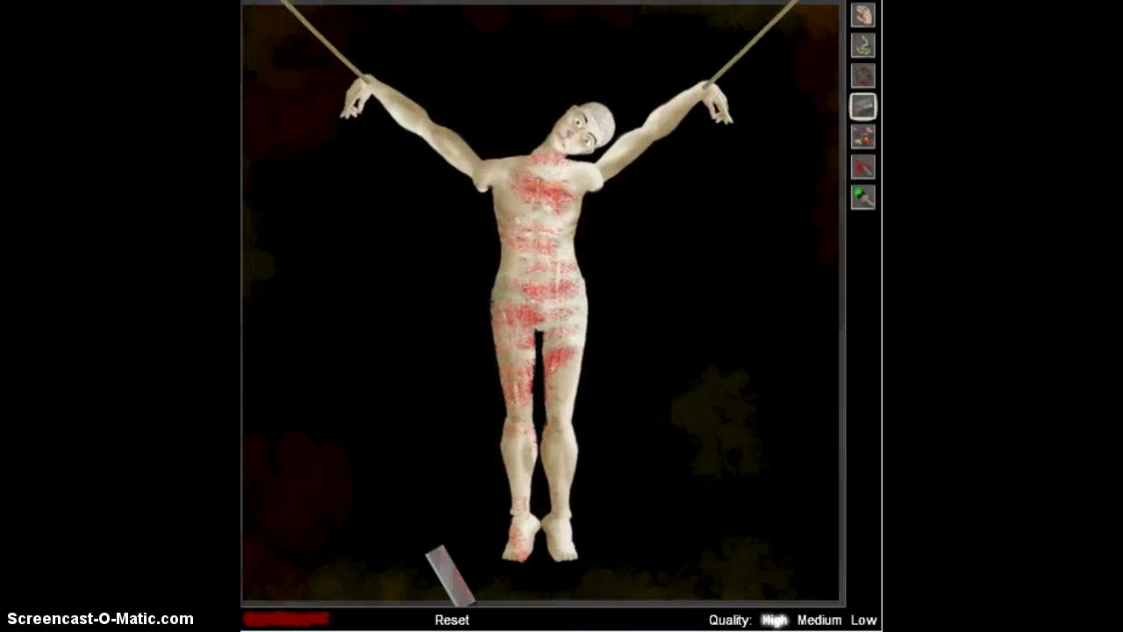
click(424, 604)
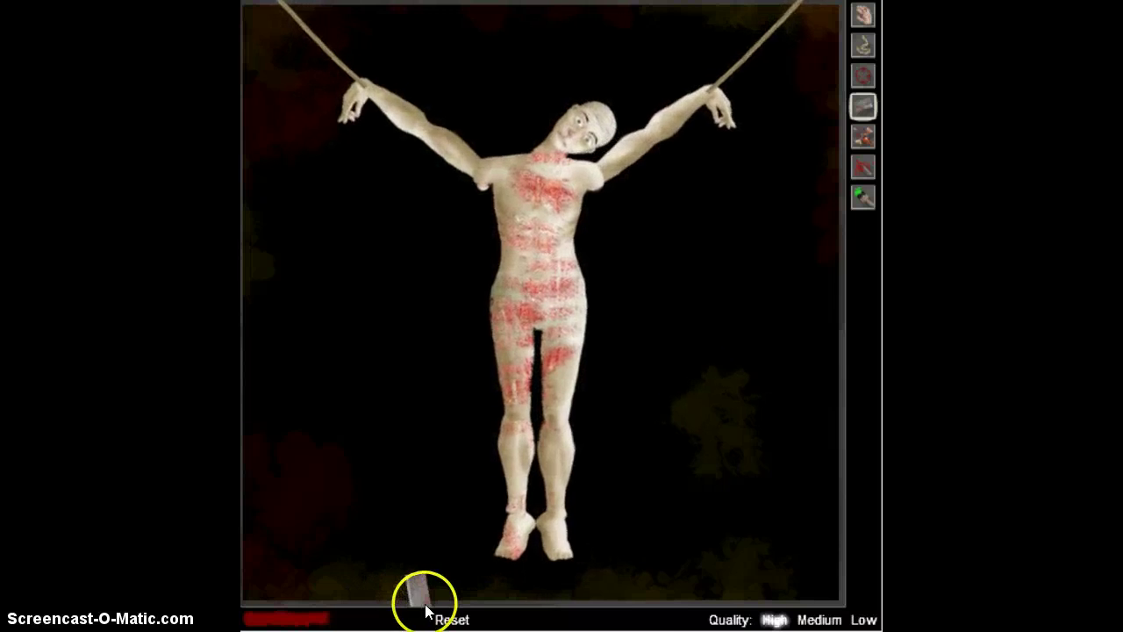
click(443, 614)
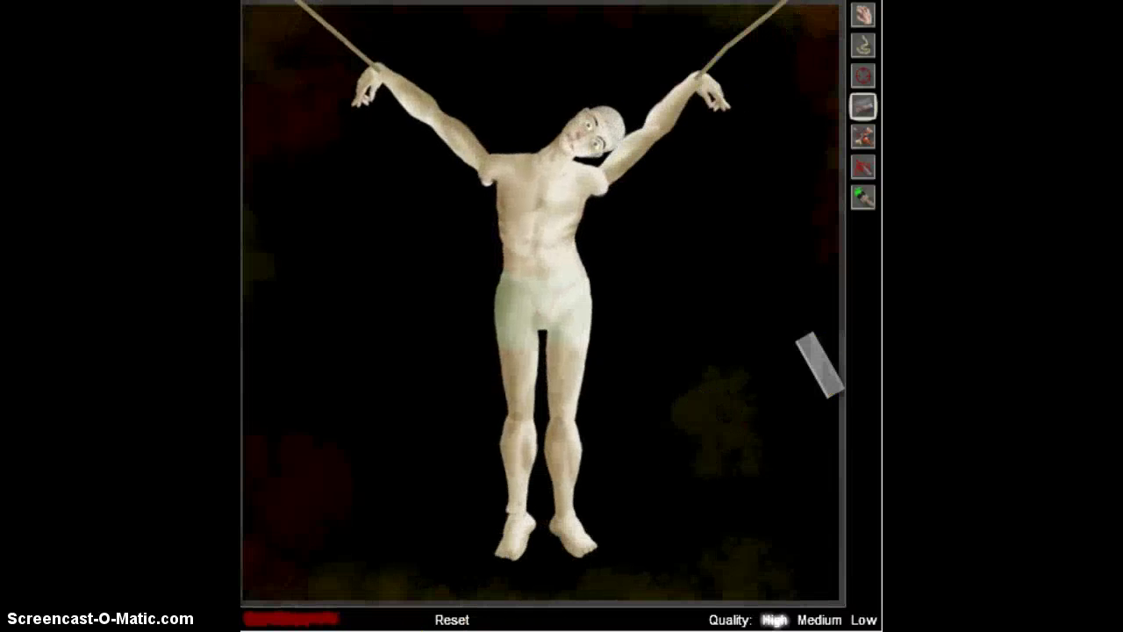
Move the razor blade around over the intact figure.
click(865, 193)
click(549, 329)
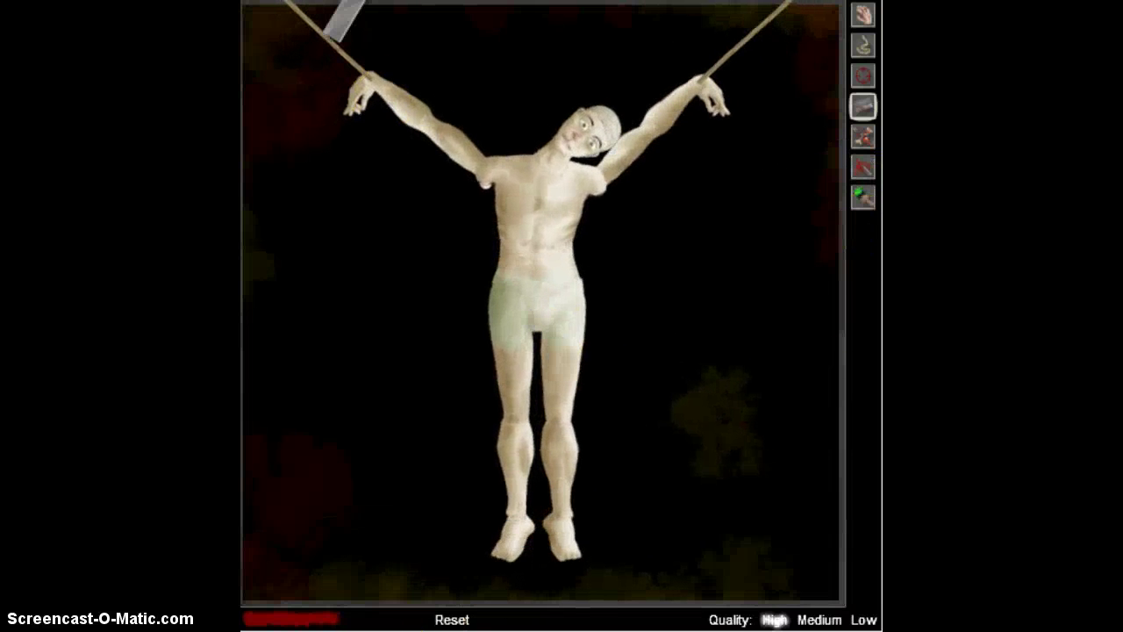
click(436, 237)
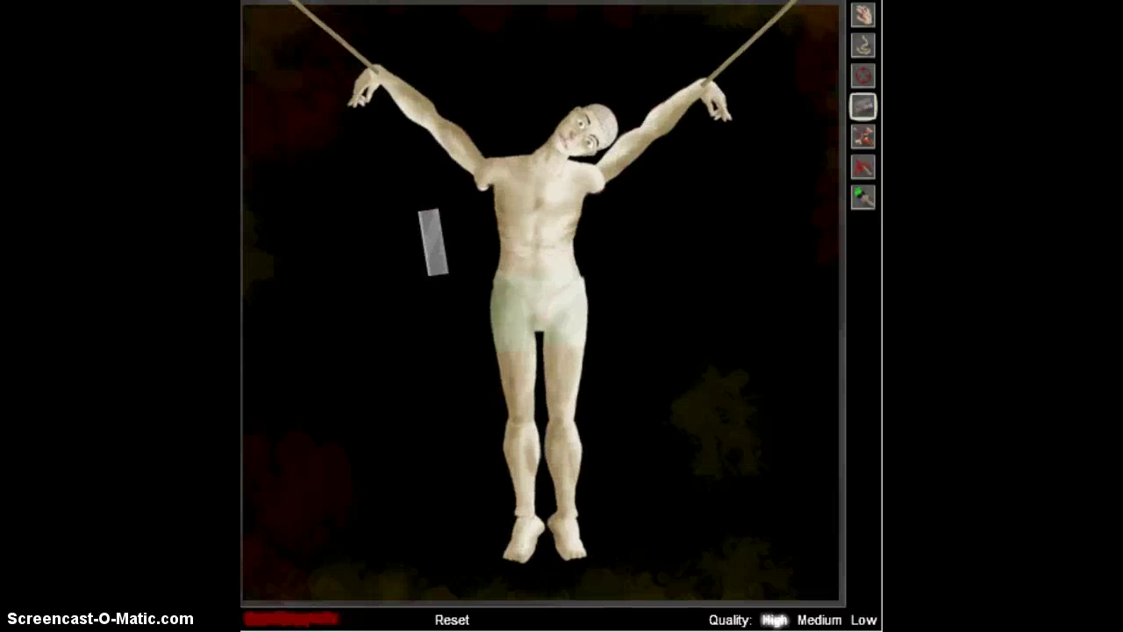
With the Paint Brush, paint a green streak from the chest down the torso and leg.
click(863, 197)
click(863, 197)
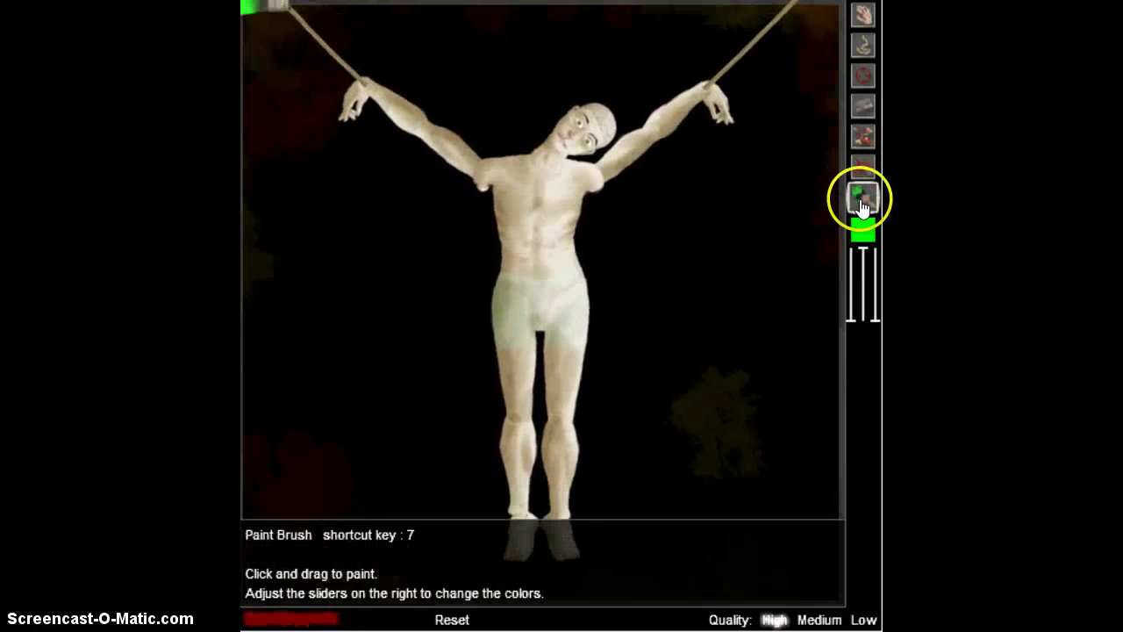
click(517, 222)
mouse_move(518, 222)
mouse_down()
mouse_move(522, 194)
mouse_move(535, 326)
mouse_move(578, 115)
mouse_move(593, 116)
mouse_move(540, 213)
mouse_move(603, 124)
mouse_move(570, 144)
mouse_move(587, 124)
mouse_move(603, 140)
mouse_move(593, 144)
mouse_move(581, 120)
mouse_move(603, 131)
mouse_move(566, 137)
mouse_move(585, 108)
mouse_move(592, 125)
mouse_move(559, 133)
mouse_move(529, 260)
mouse_move(559, 443)
mouse_move(532, 528)
mouse_move(562, 439)
mouse_move(559, 356)
mouse_up()
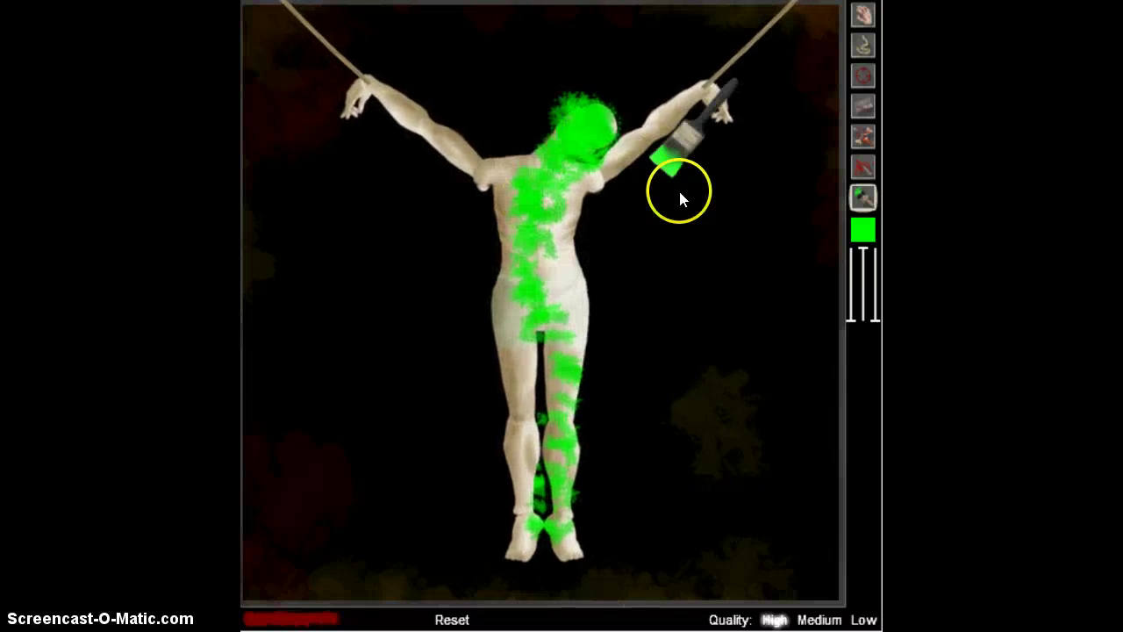
click(864, 165)
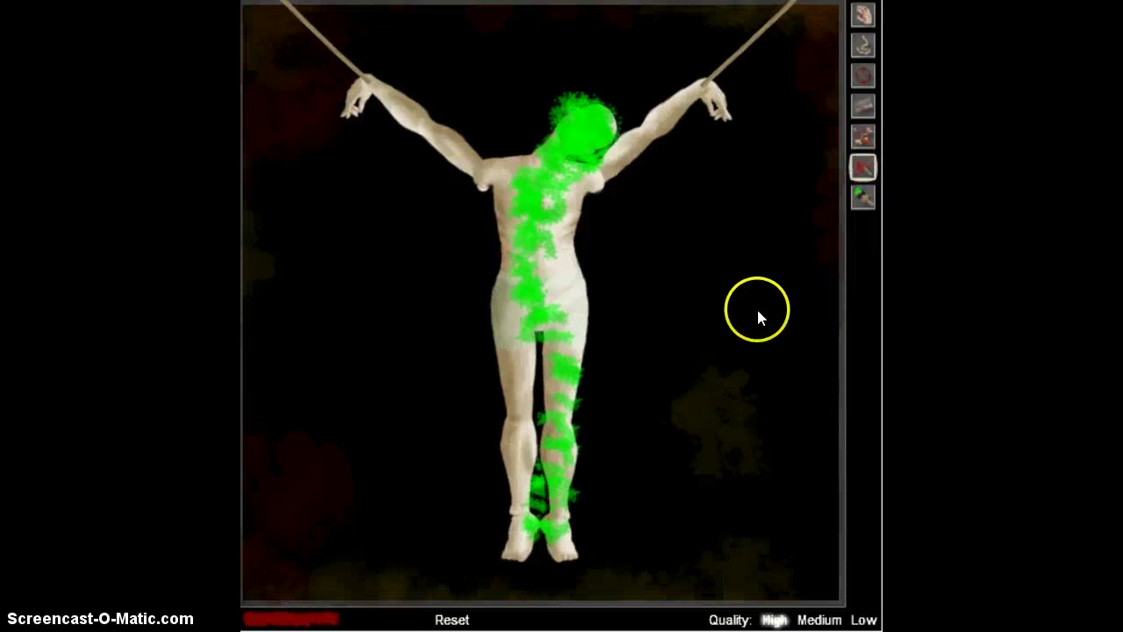
Throw a volley of spikes through the figure's shoulder, chest, torso and legs until it dies.
click(732, 314)
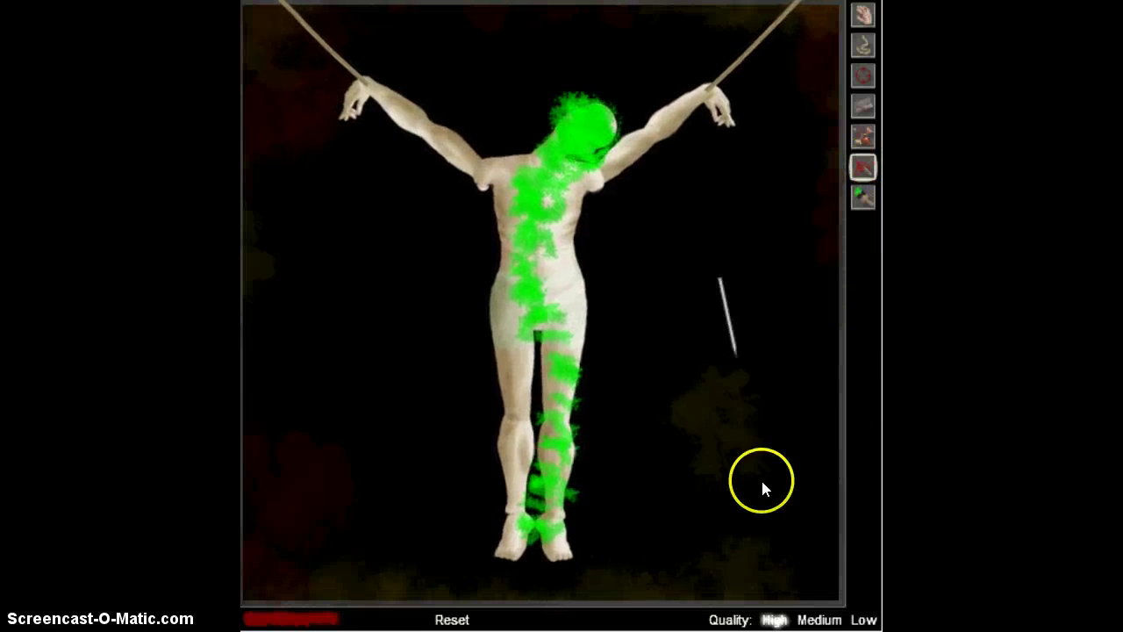
click(475, 180)
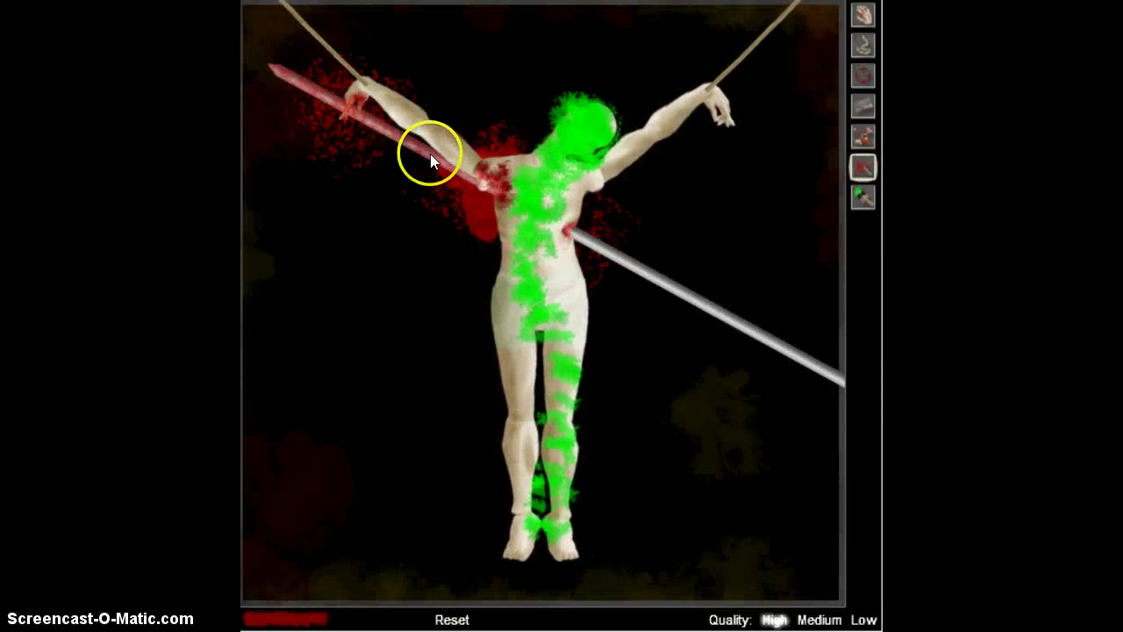
click(794, 154)
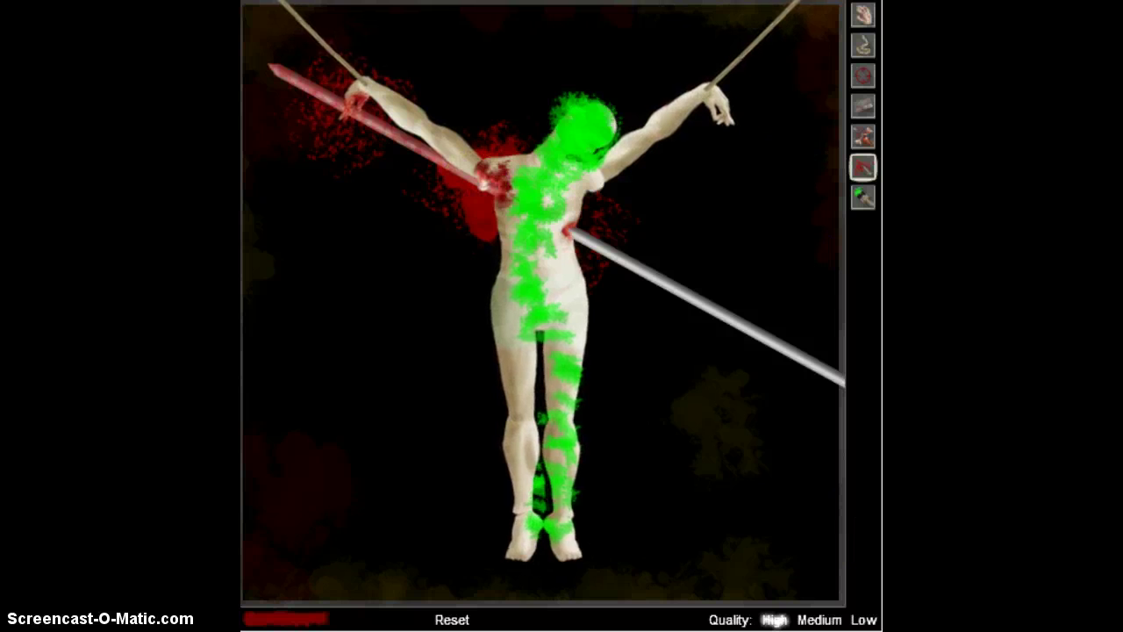
click(862, 167)
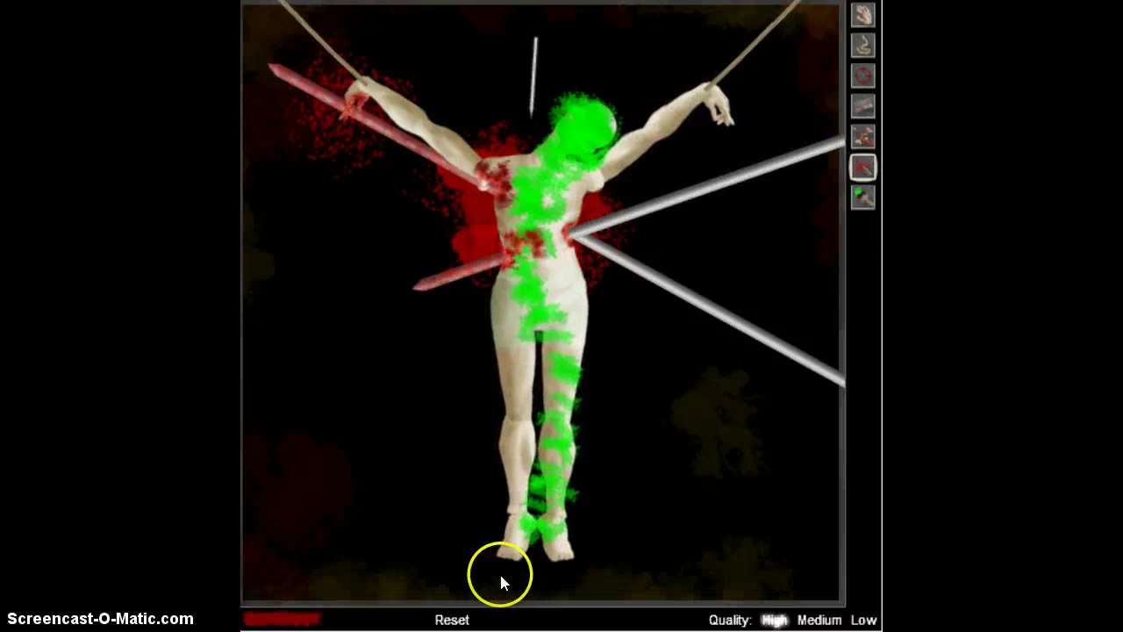
click(524, 583)
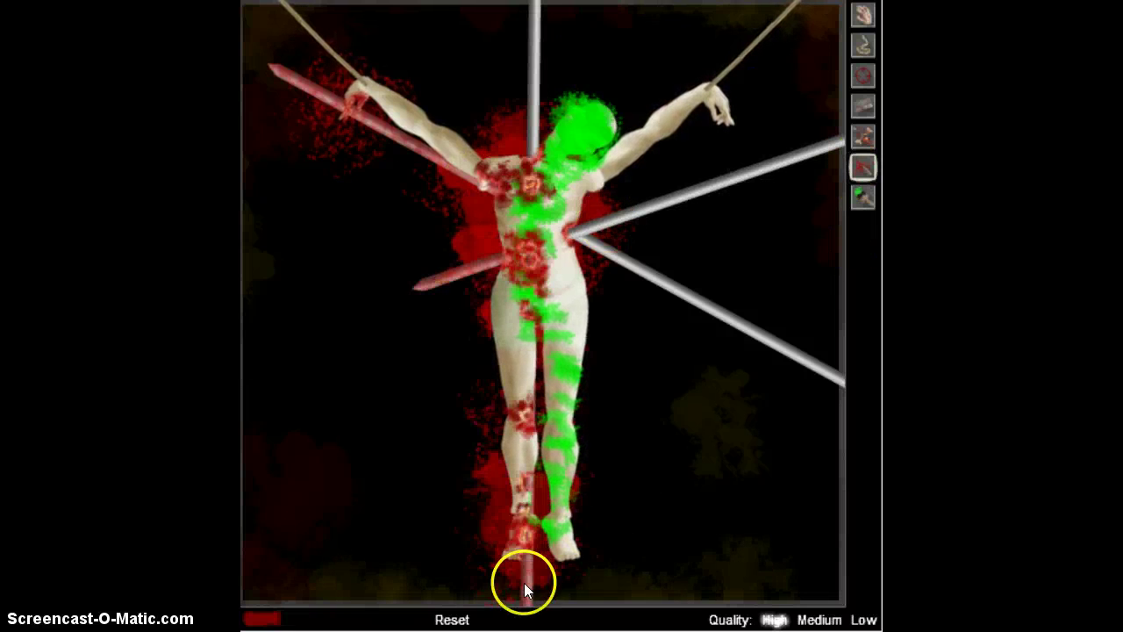
click(412, 181)
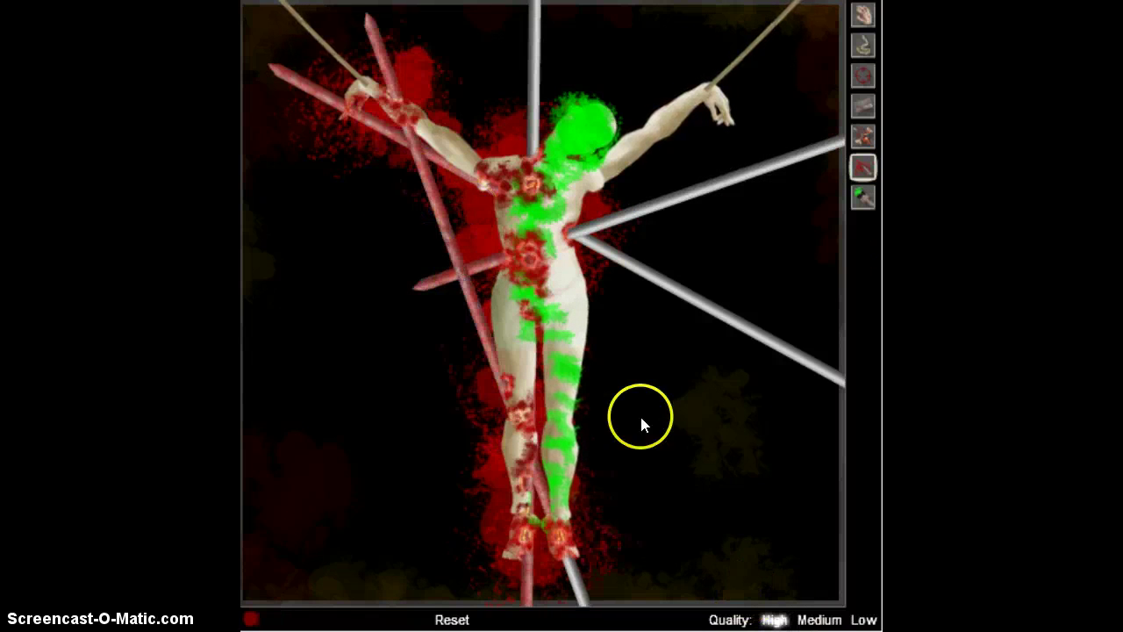
click(669, 483)
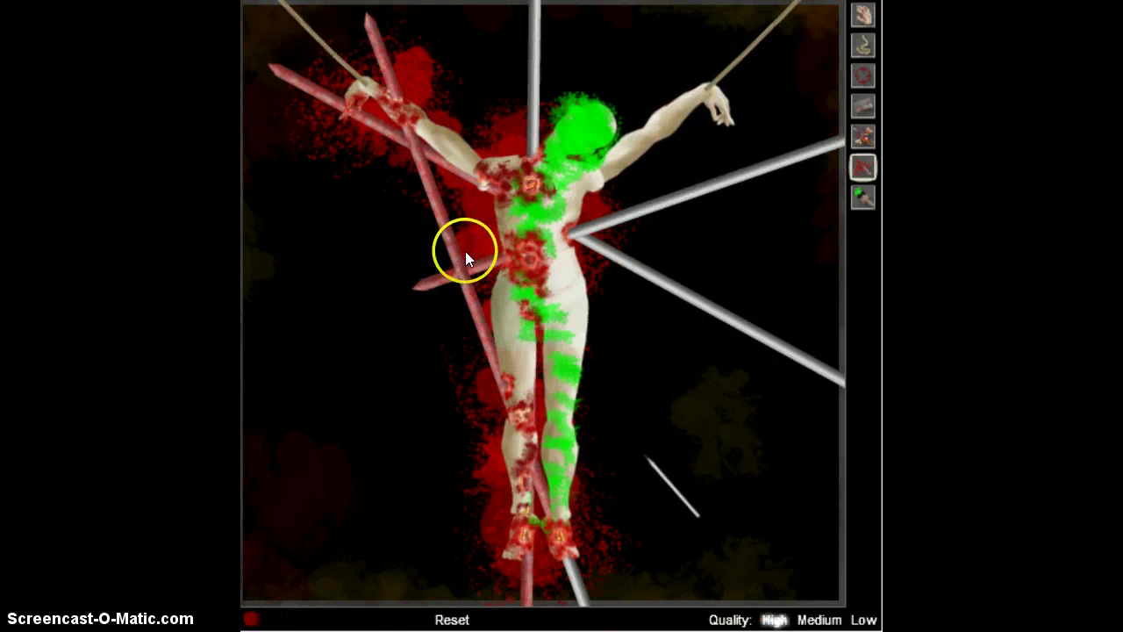
click(466, 321)
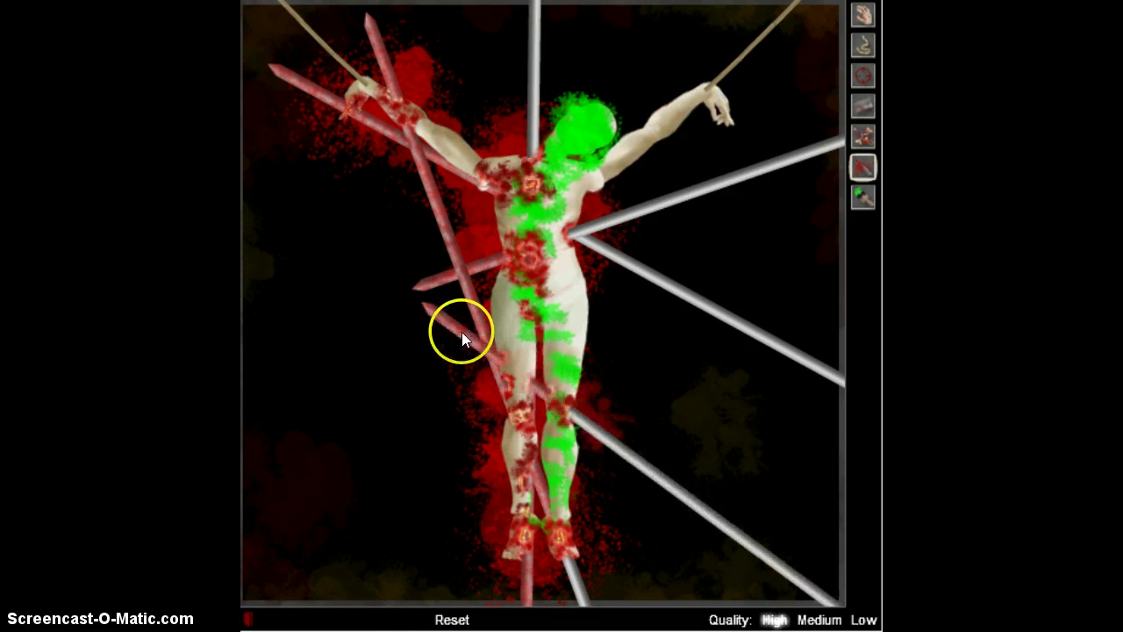
click(646, 423)
click(590, 376)
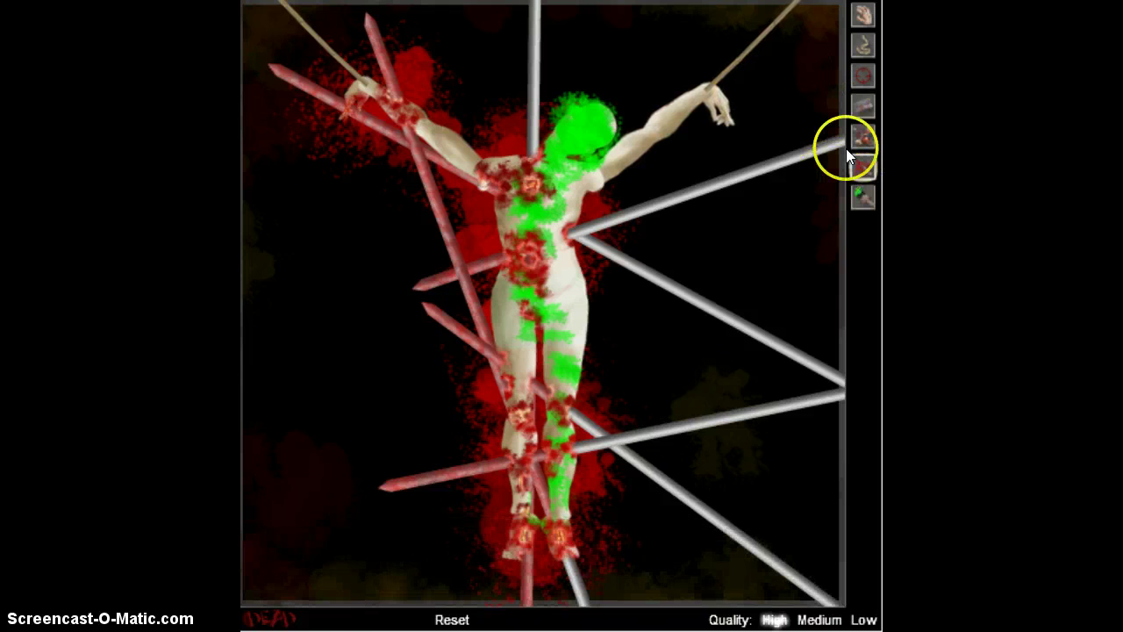
Reset the scene and spear the fresh figure through the chest.
click(454, 620)
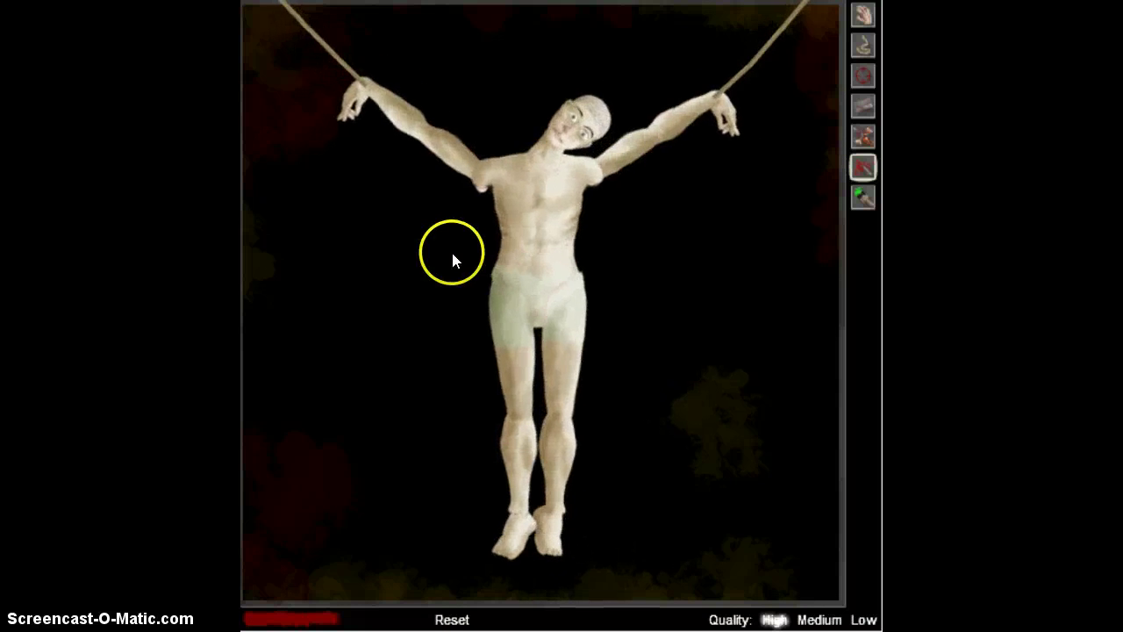
click(664, 369)
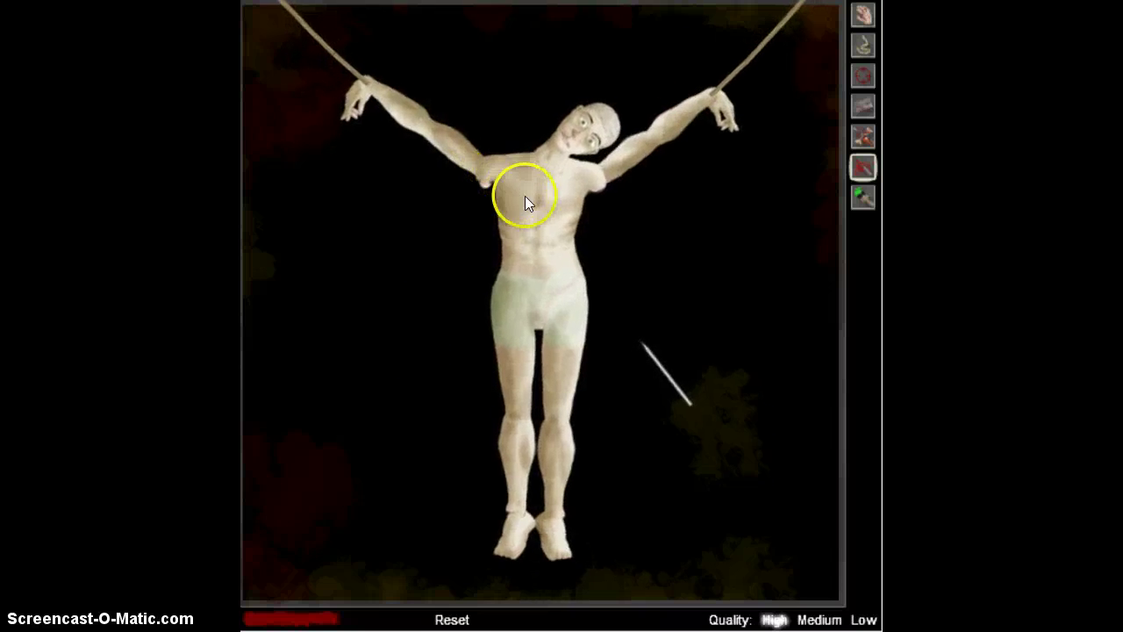
click(508, 110)
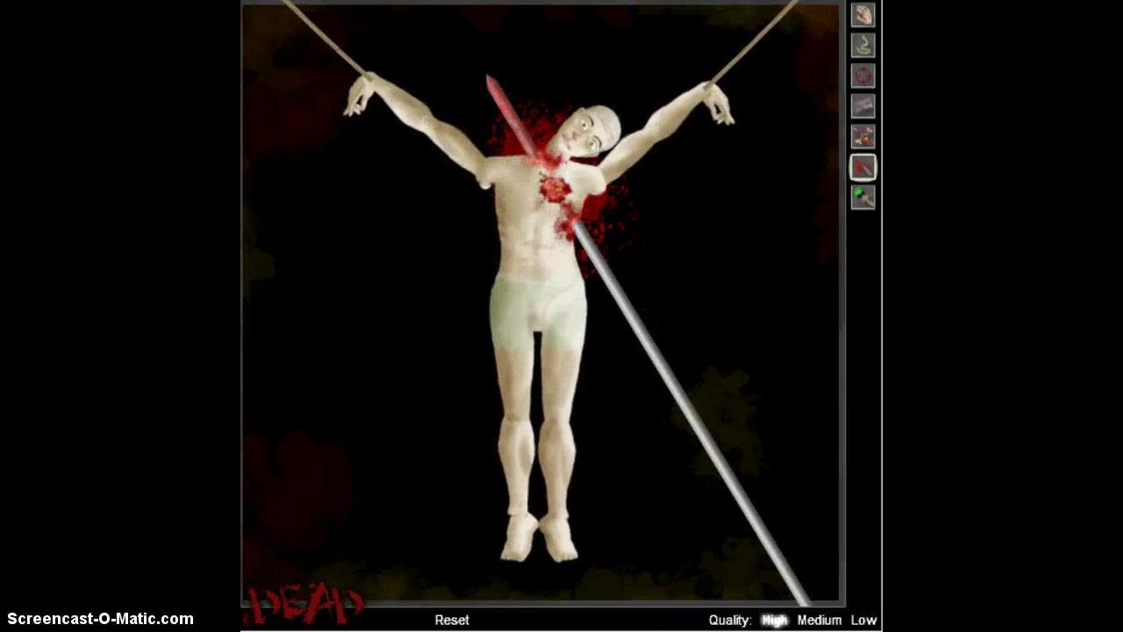
Reset again and spear the figure through its knee, feet and hips from below and above.
click(452, 620)
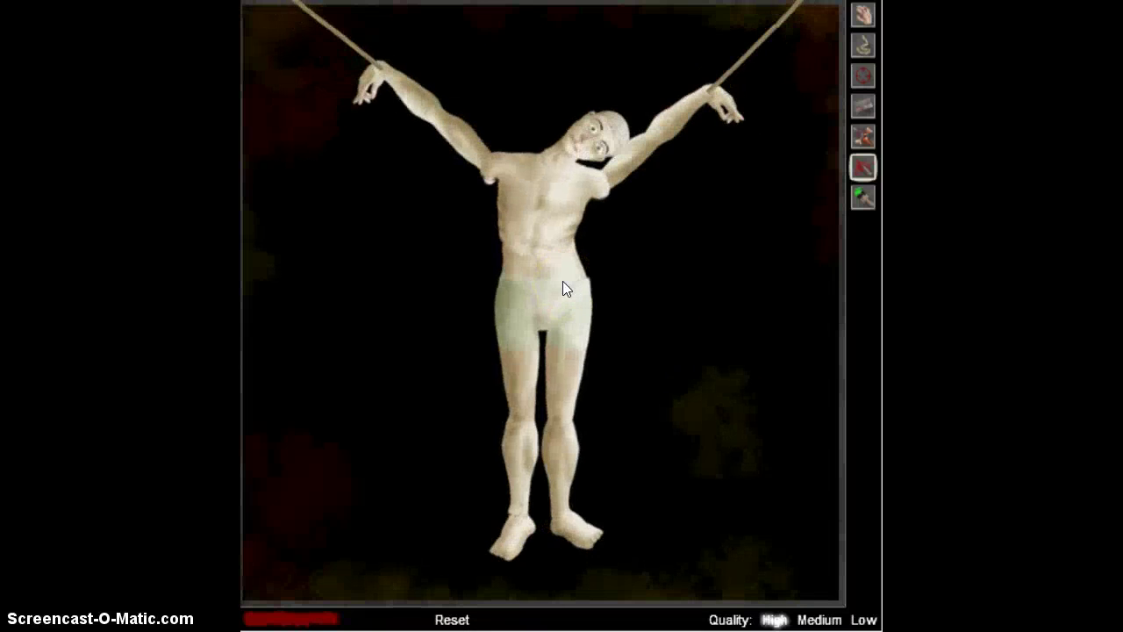
click(572, 430)
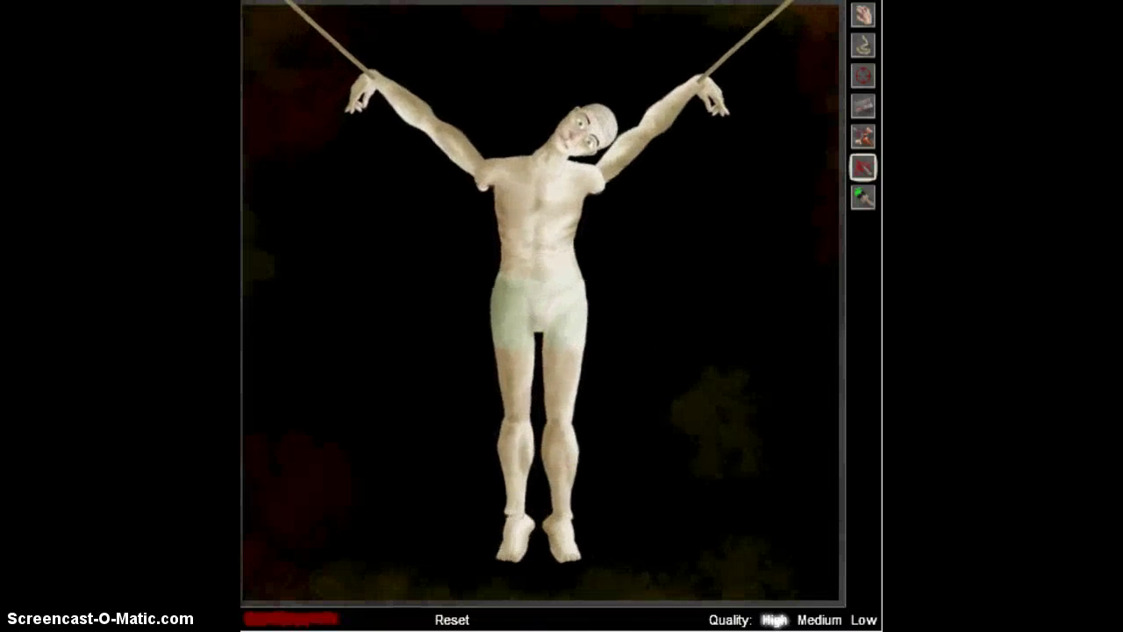
click(524, 573)
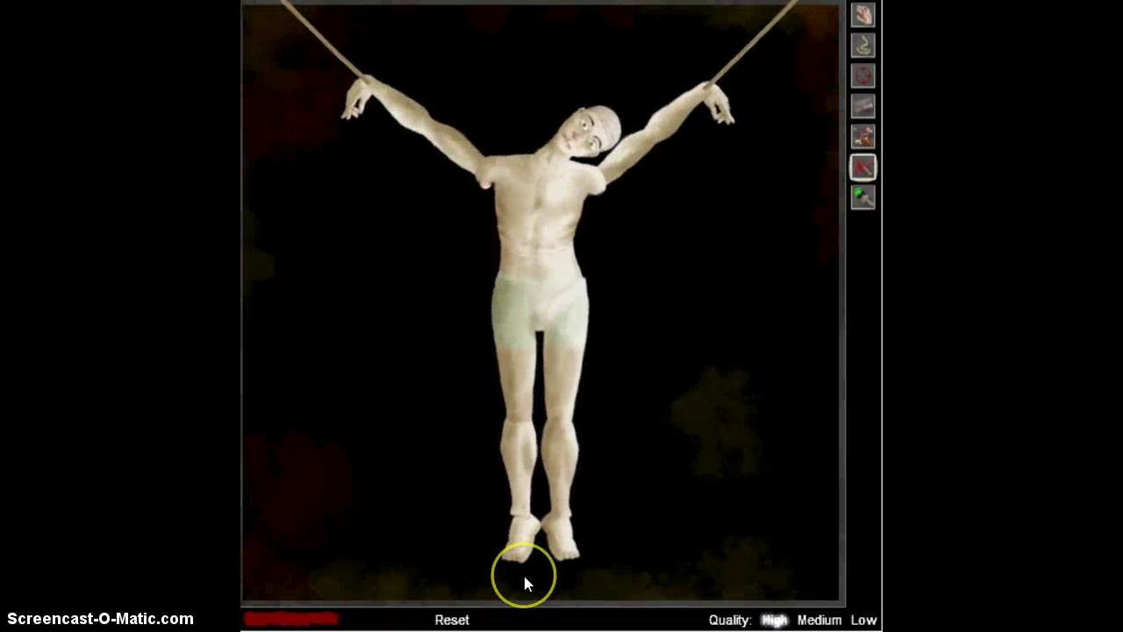
click(618, 478)
click(544, 306)
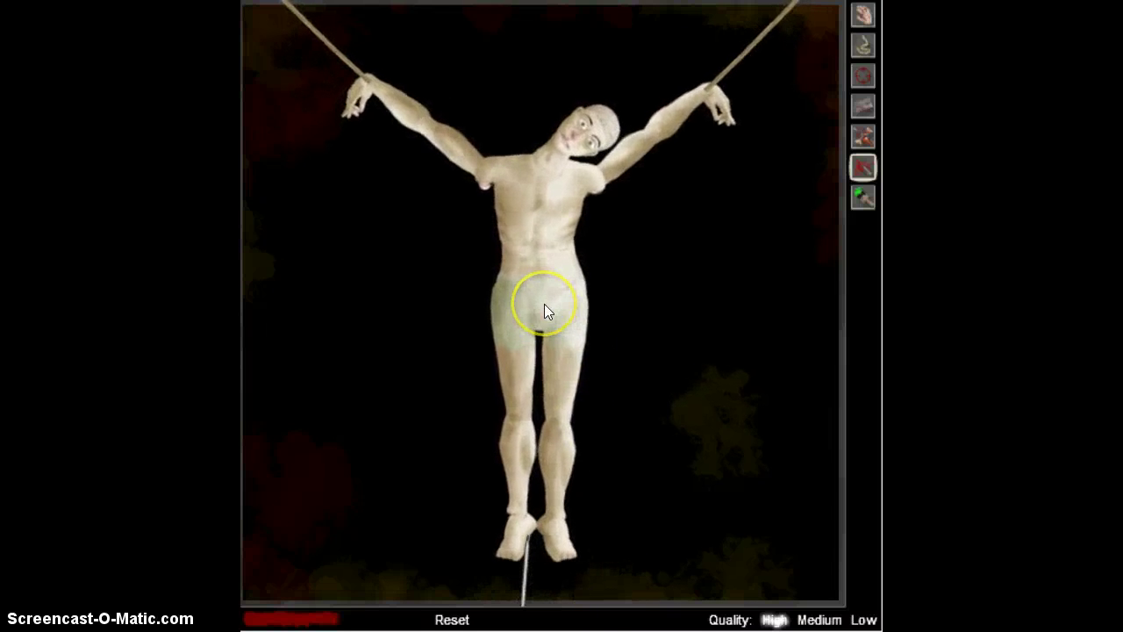
click(503, 563)
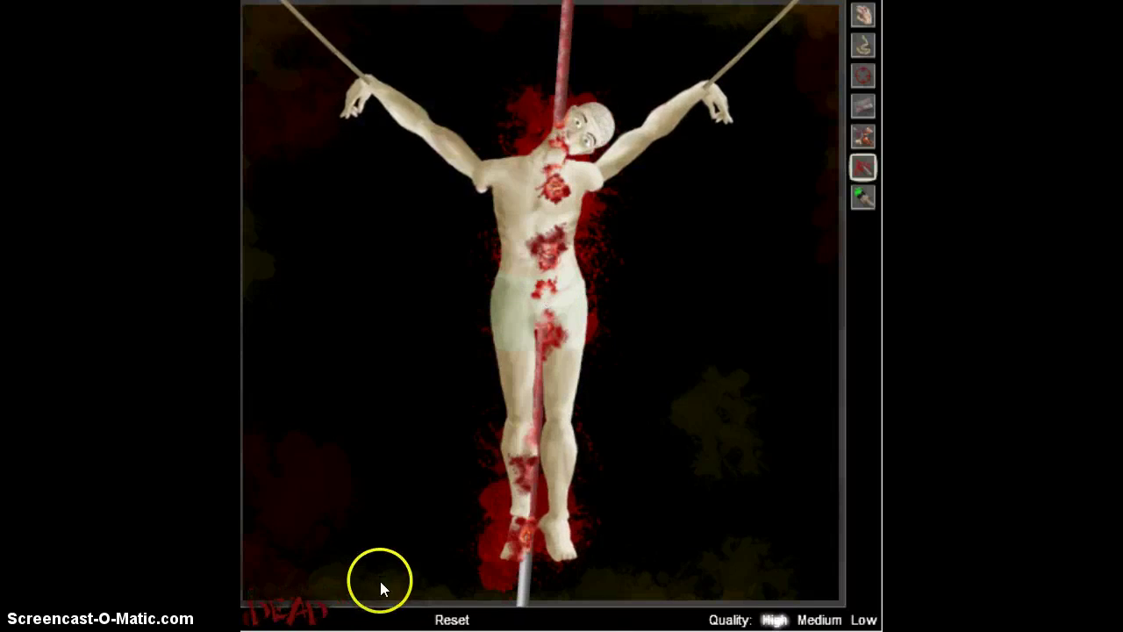
click(474, 29)
click(575, 180)
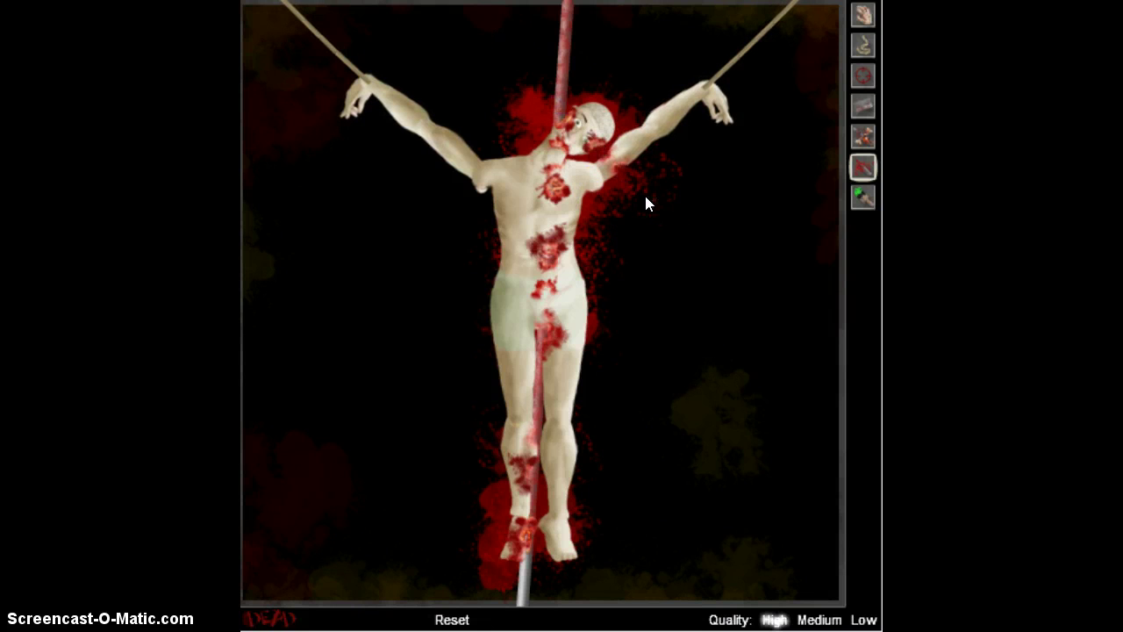
Launch more spears from the top, left and right through the hips and abdomen.
click(624, 201)
click(622, 171)
click(437, 234)
click(465, 77)
click(437, 46)
click(597, 178)
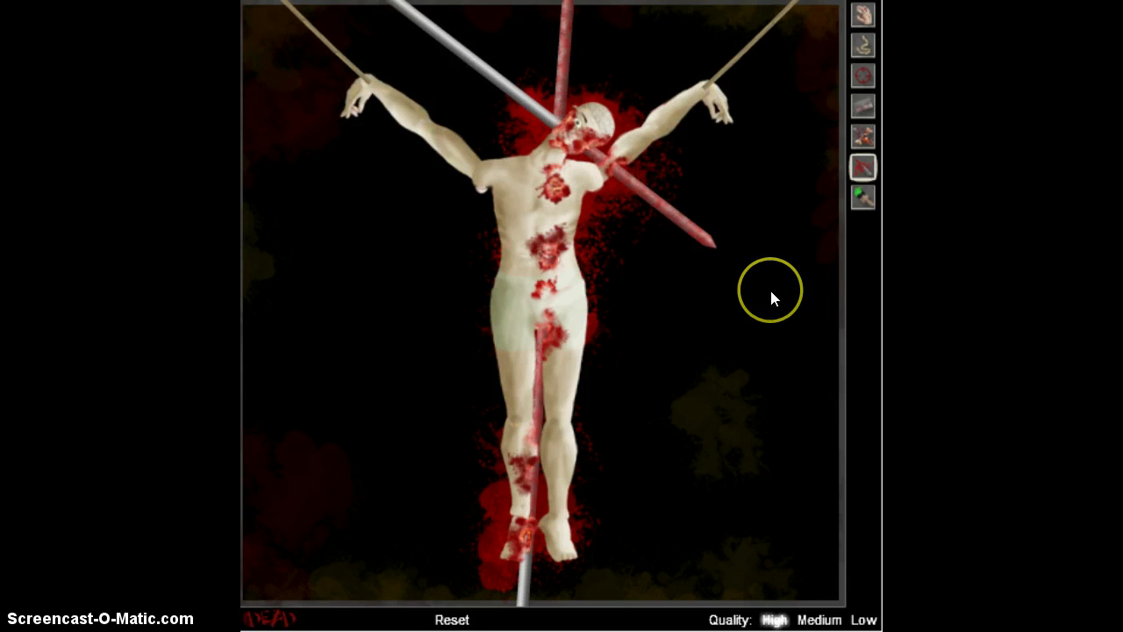
click(720, 316)
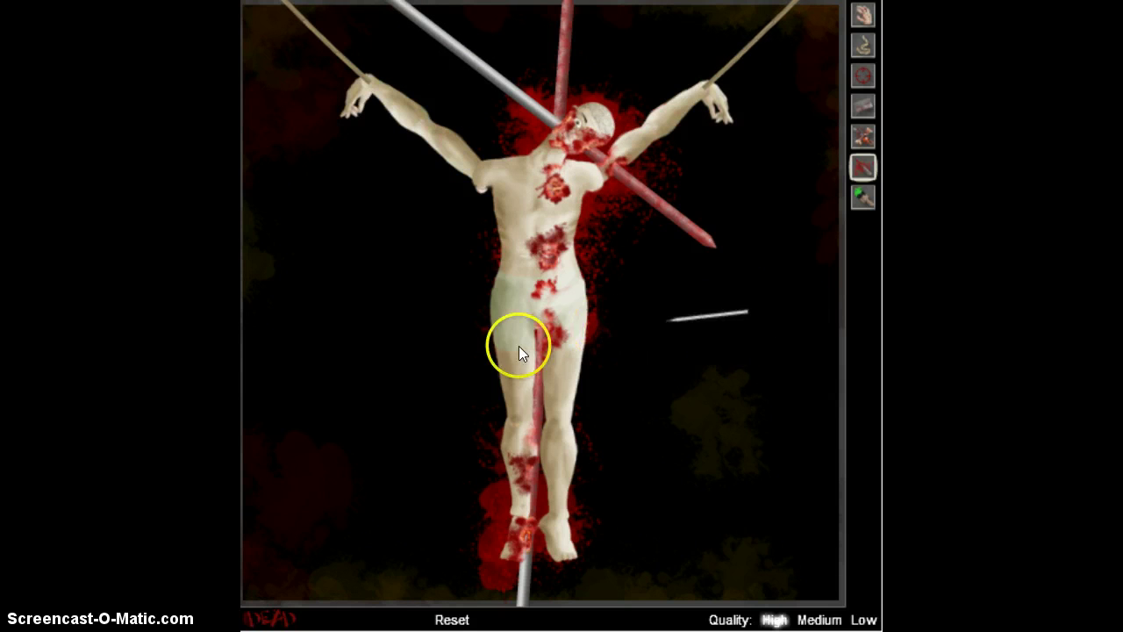
click(421, 309)
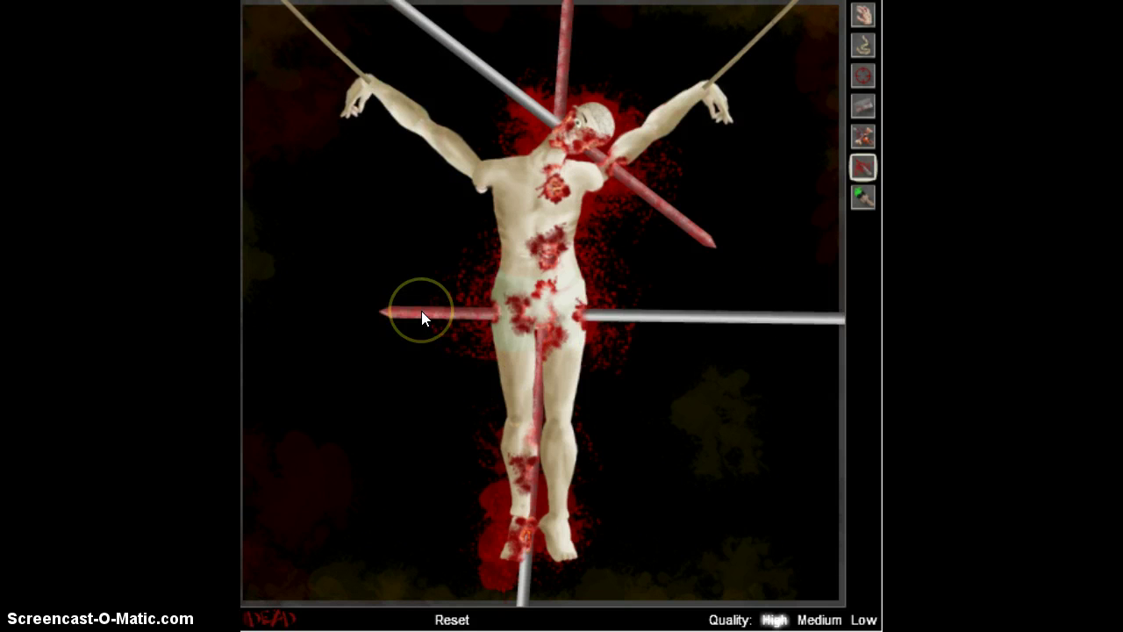
click(350, 234)
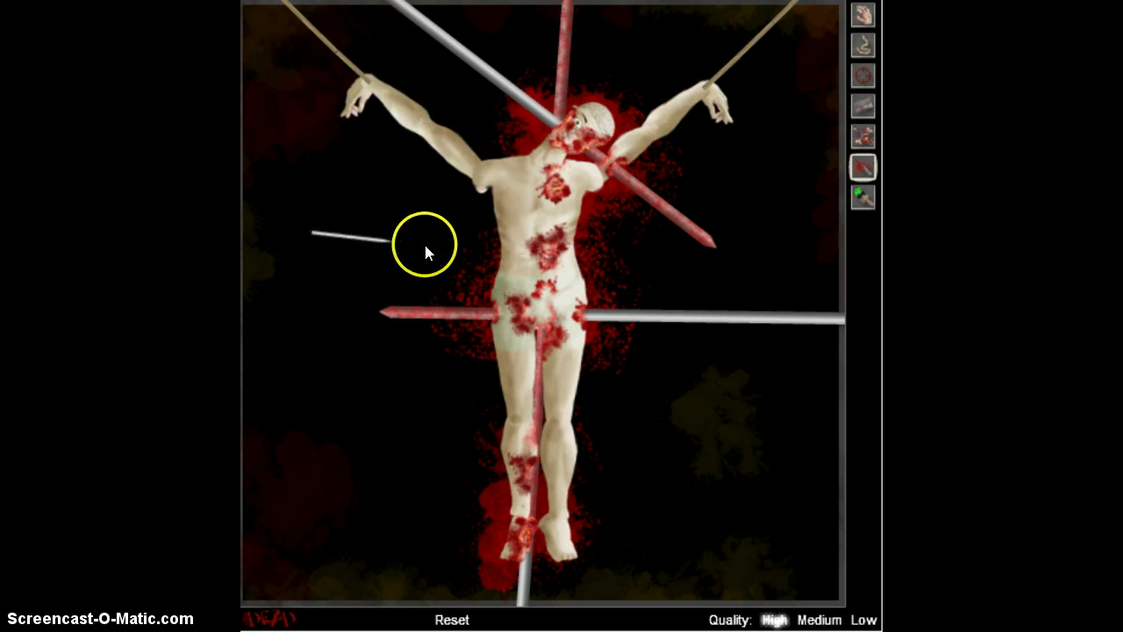
click(514, 263)
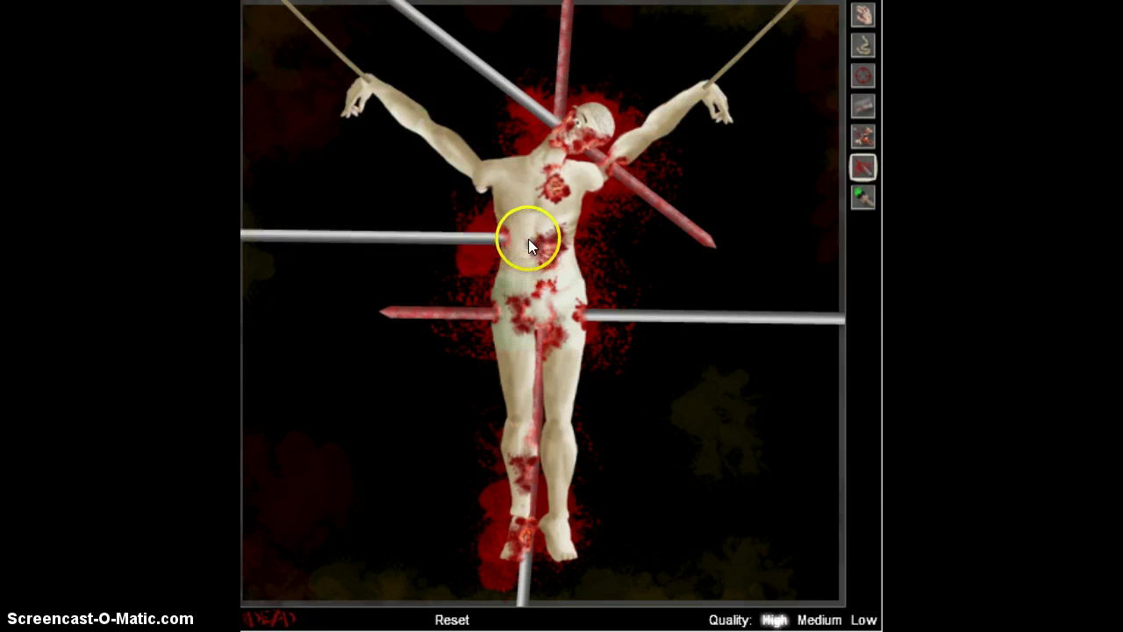
Lift the figure's left arm, add two upper-chest wounds, then reset to a clean figure.
click(862, 13)
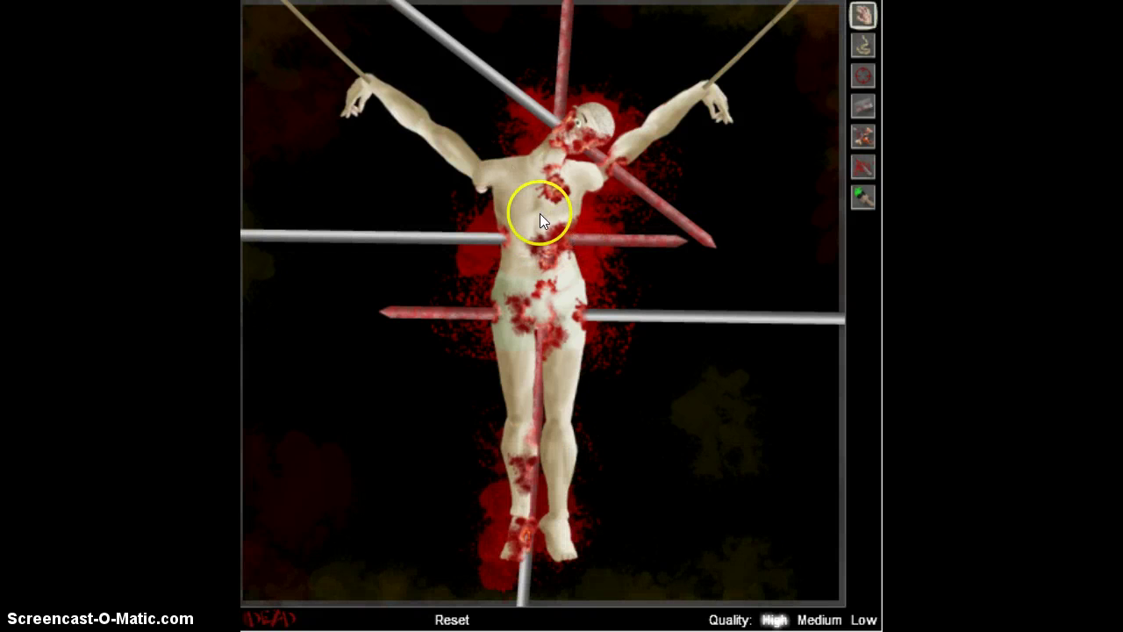
mouse_move(540, 213)
mouse_down()
mouse_move(383, 79)
mouse_move(431, 101)
mouse_move(467, 200)
mouse_move(458, 160)
mouse_up()
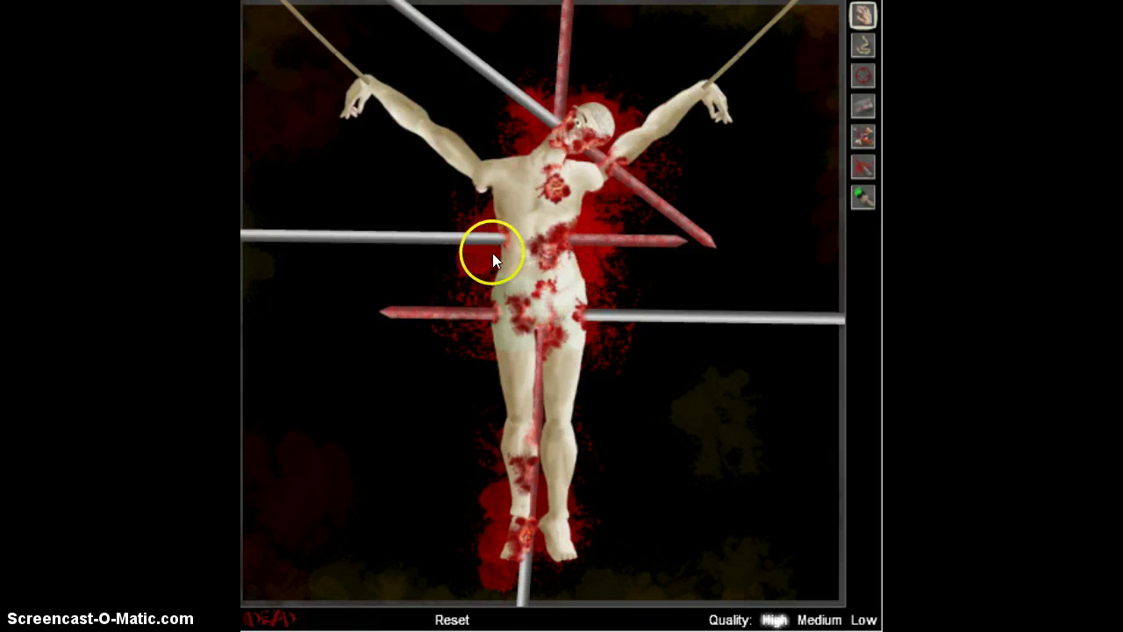
click(543, 158)
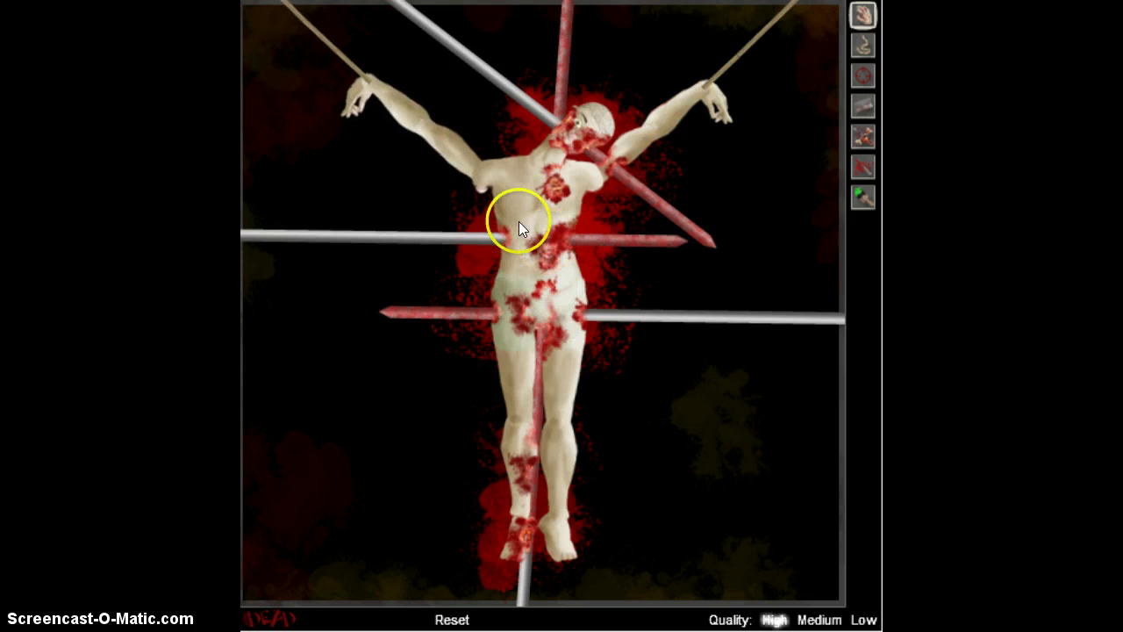
click(550, 173)
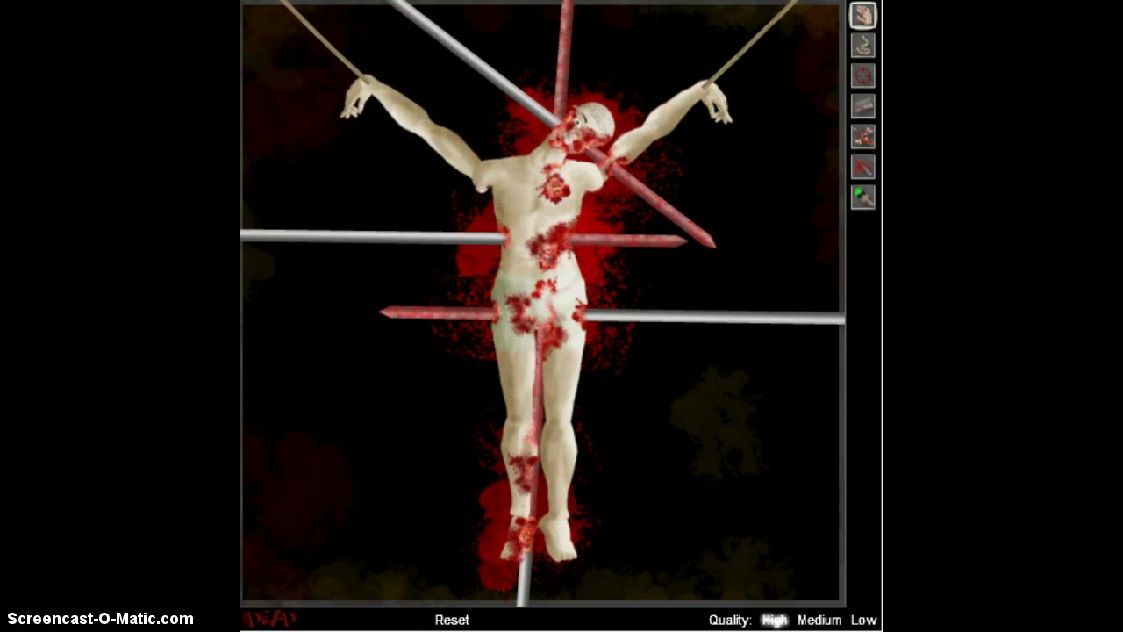
click(452, 620)
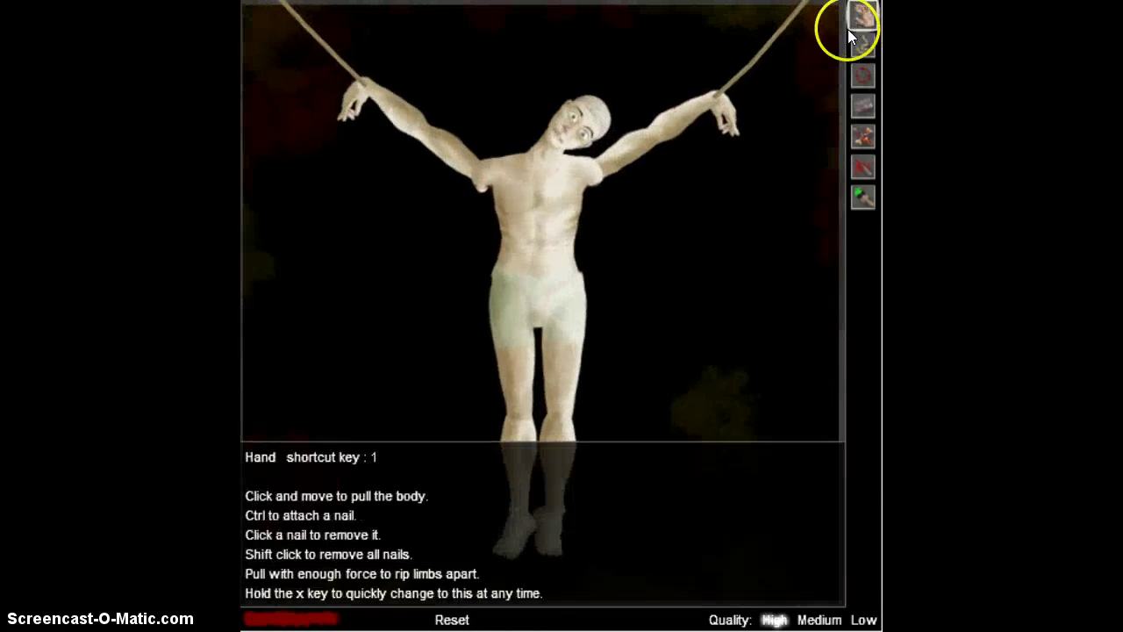
mouse_move(864, 45)
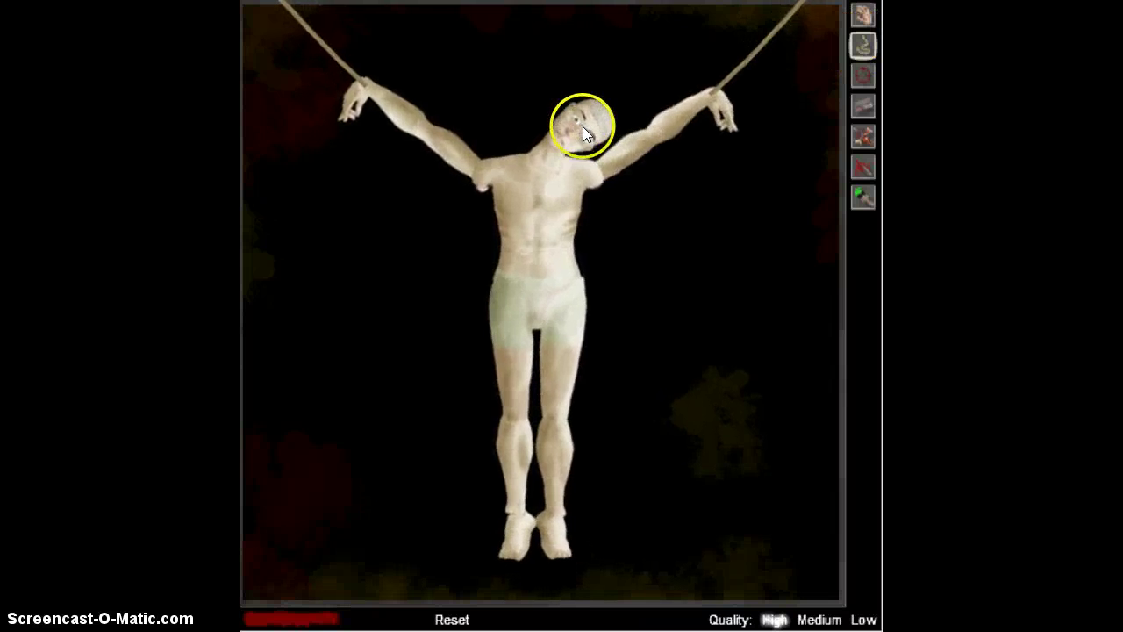
Tie a rope from the figure's head to the top wall, then return to the Hand tool.
click(593, 121)
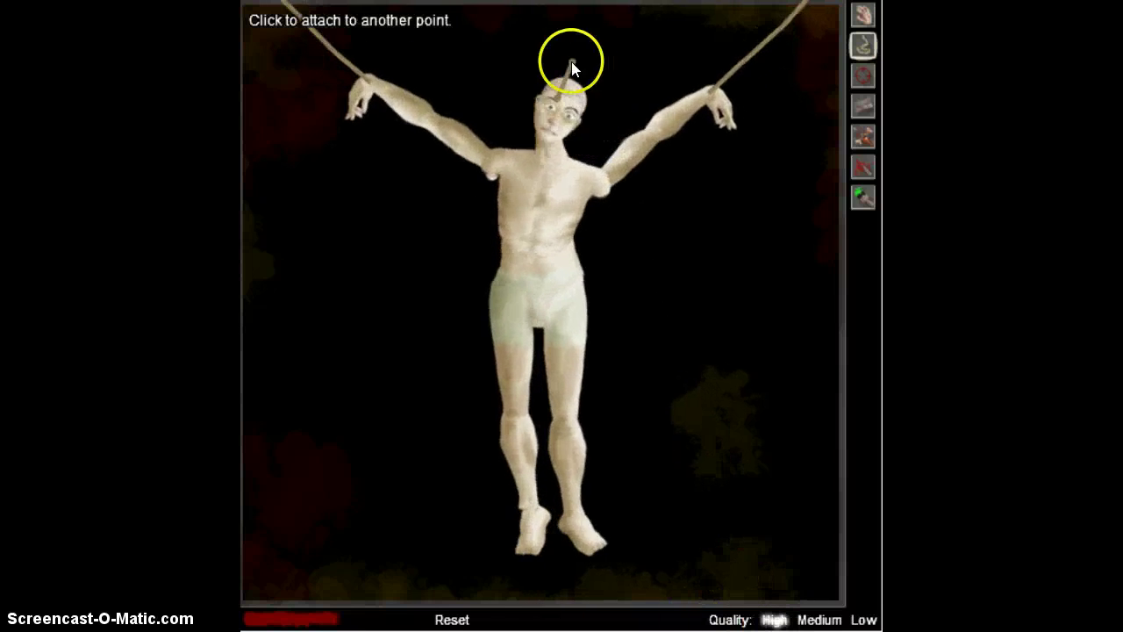
click(512, 13)
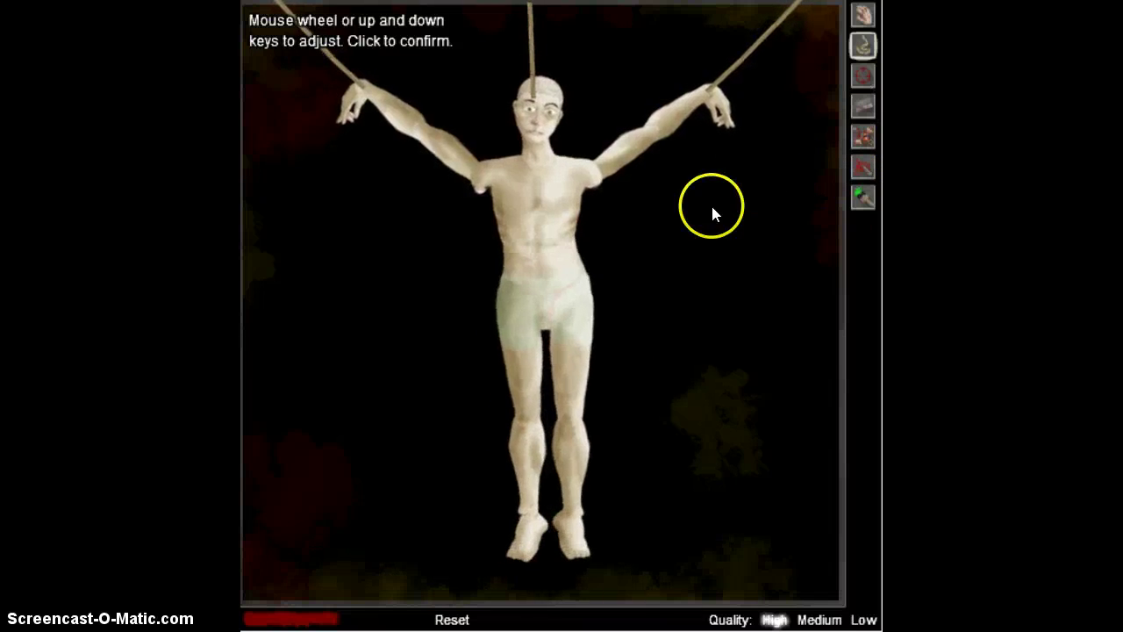
click(863, 76)
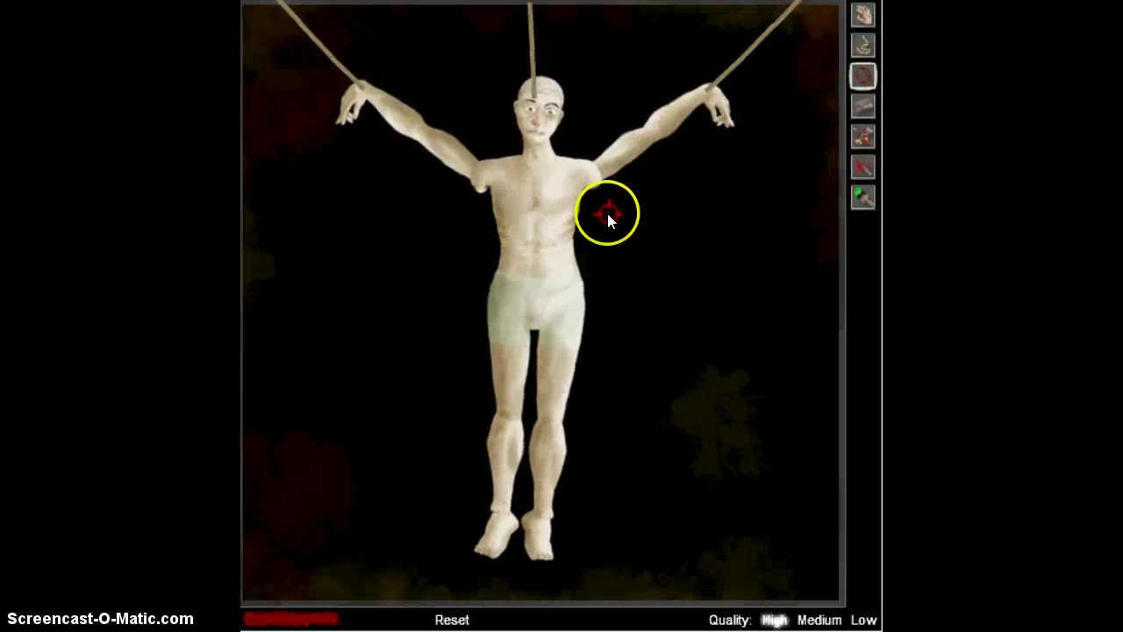
click(863, 15)
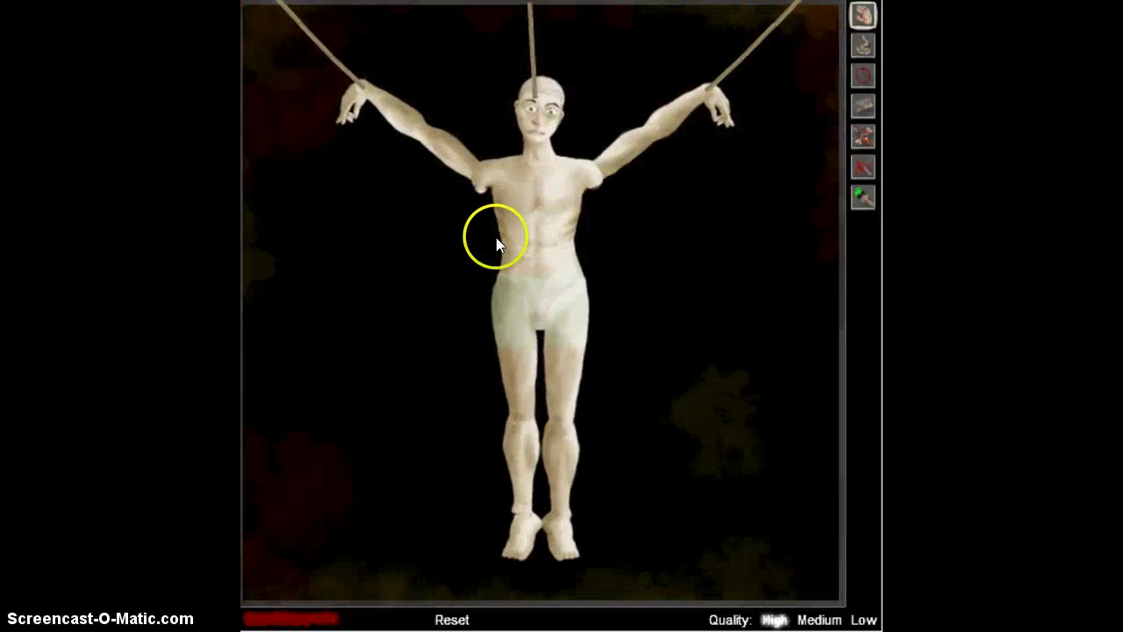
Skewer the figure's feet and both hands with swords.
click(863, 197)
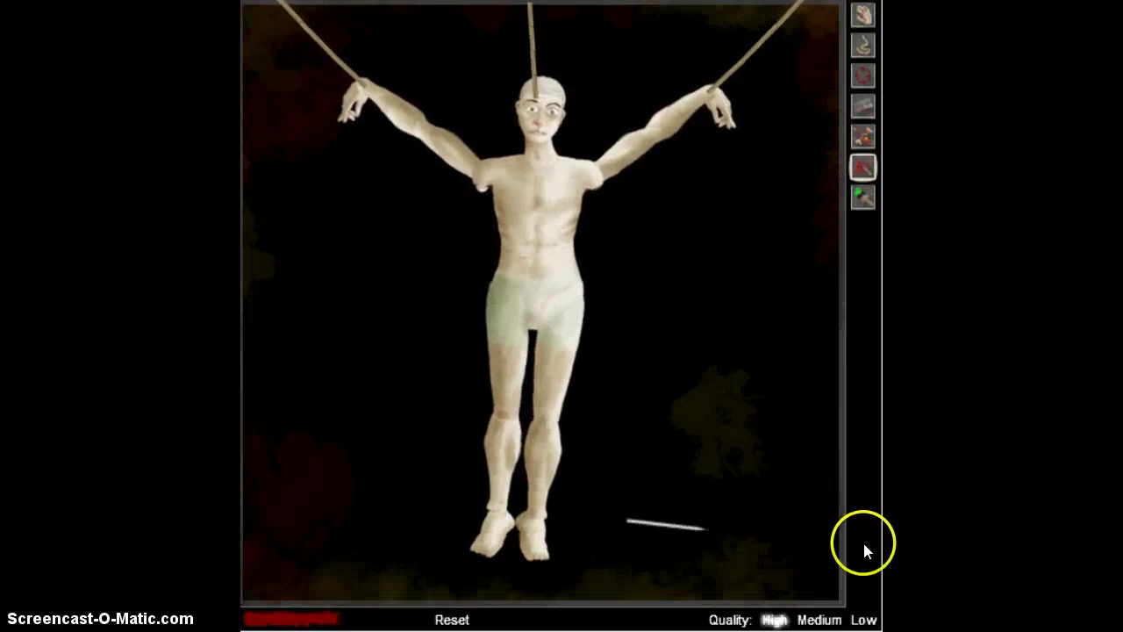
click(280, 517)
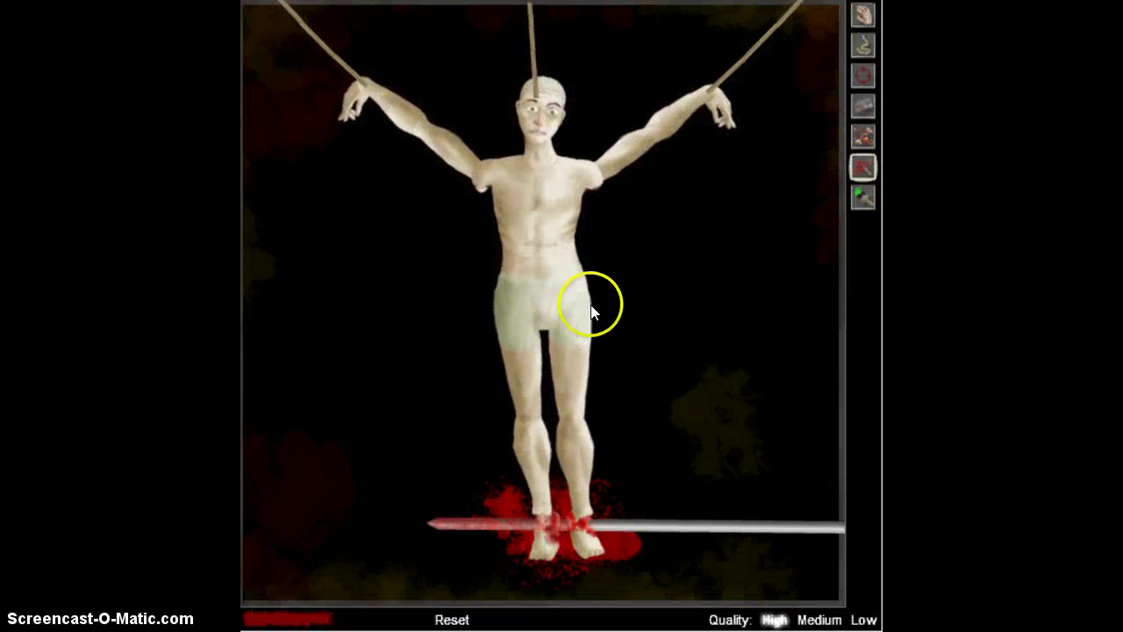
click(717, 96)
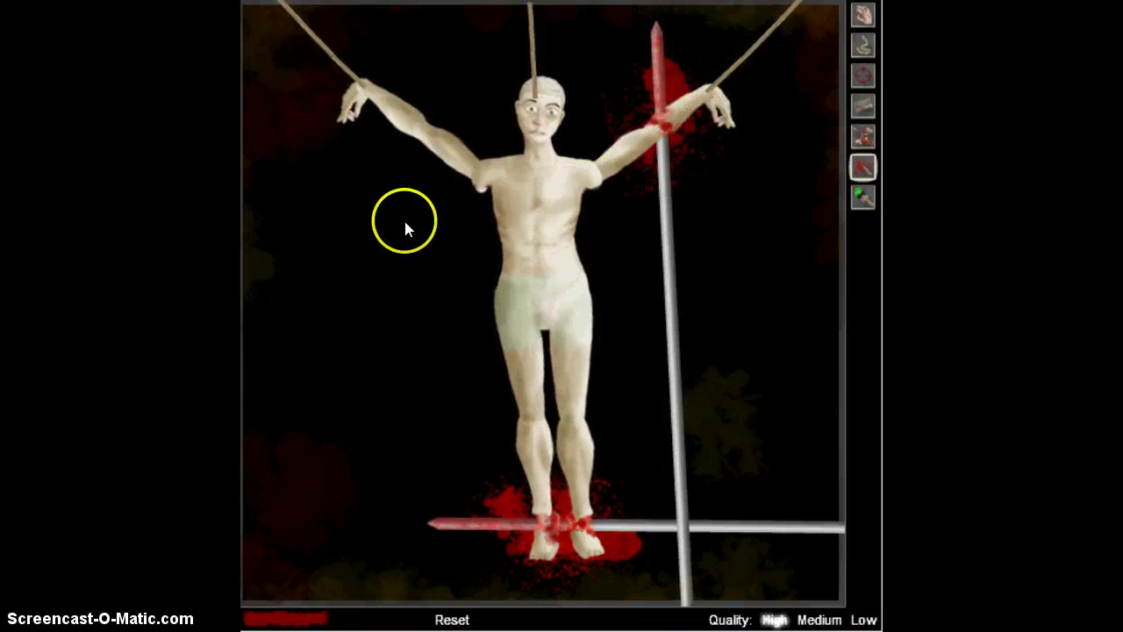
click(390, 129)
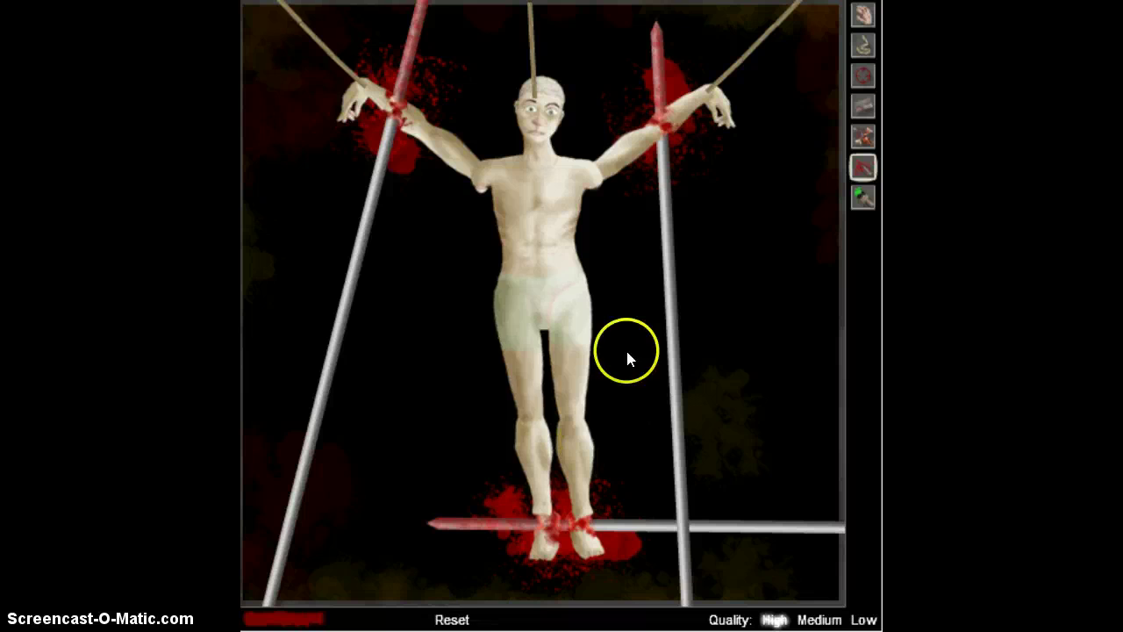
Tear the skewered body apart by hand, then reset to an intact figure.
click(862, 15)
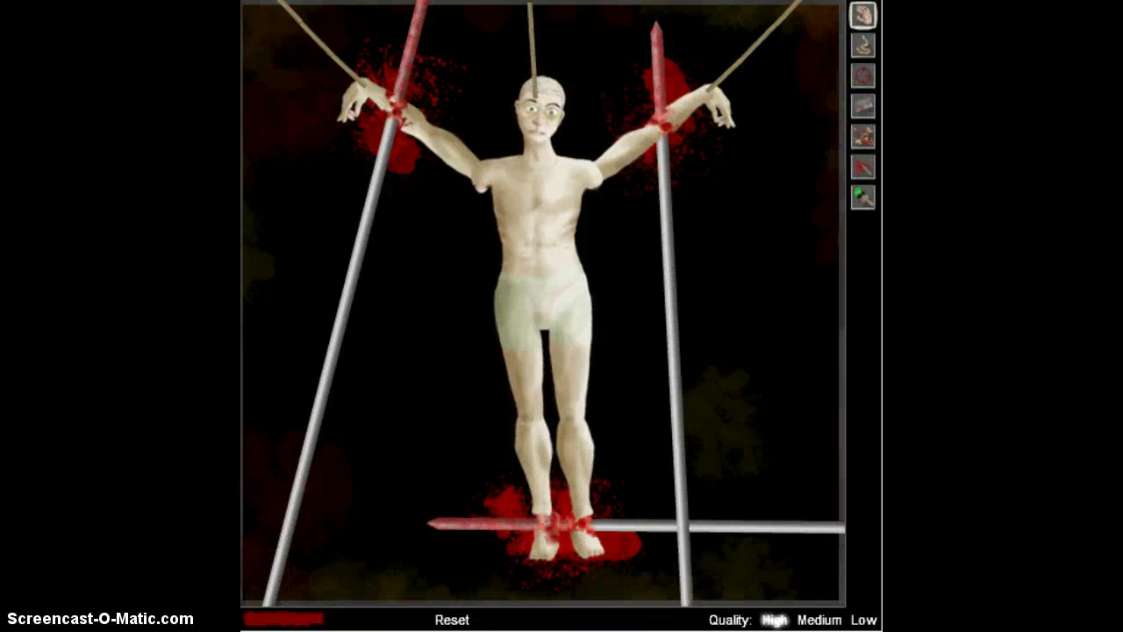
mouse_move(541, 292)
mouse_down()
mouse_move(522, 301)
mouse_move(658, 259)
mouse_up()
mouse_move(735, 285)
mouse_down()
mouse_move(616, 334)
mouse_move(542, 242)
mouse_move(616, 296)
mouse_move(577, 430)
mouse_move(319, 481)
mouse_move(534, 269)
mouse_move(635, 61)
mouse_move(456, 277)
mouse_move(519, 574)
mouse_move(459, 502)
mouse_move(474, 619)
mouse_up()
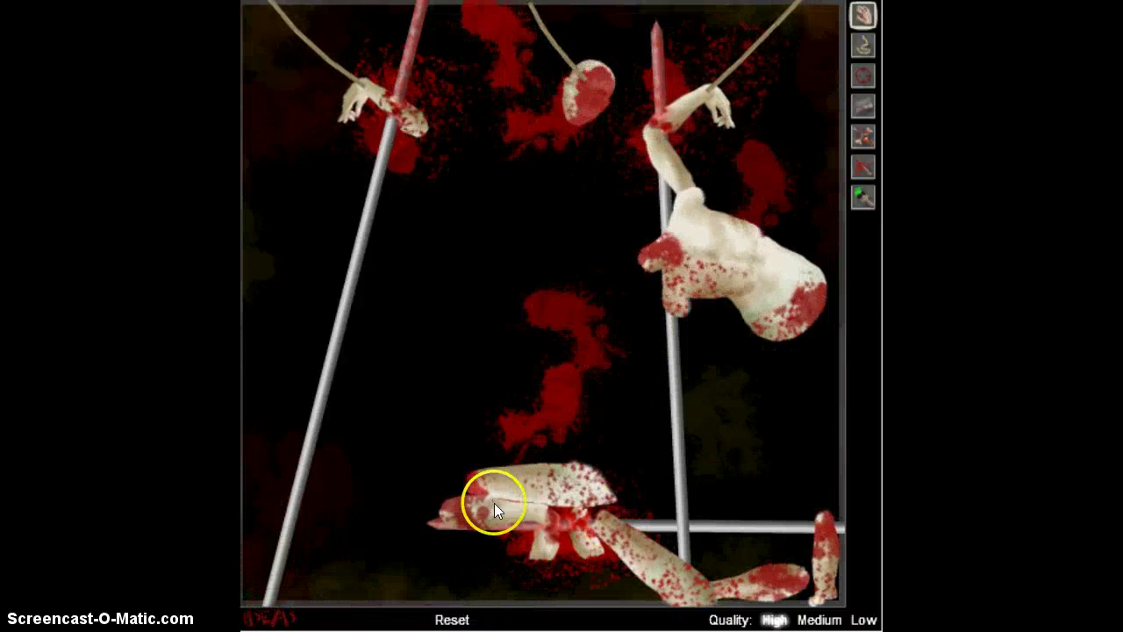
click(454, 620)
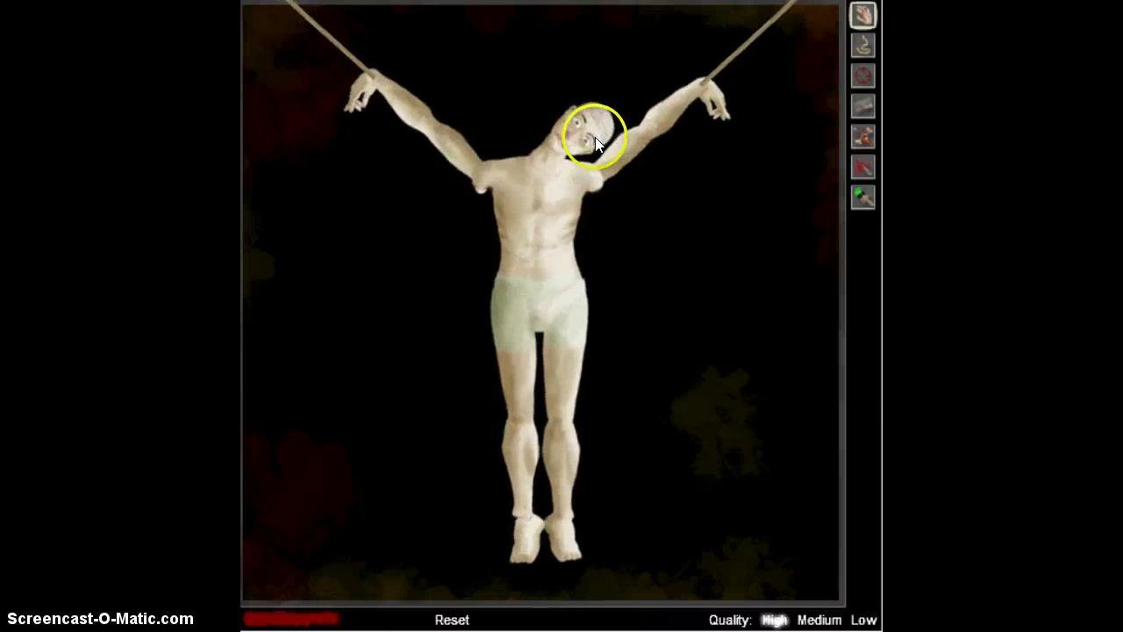
Nail the figure's left forearm, right wrist, both shins and head.
click(406, 105)
click(567, 461)
click(506, 450)
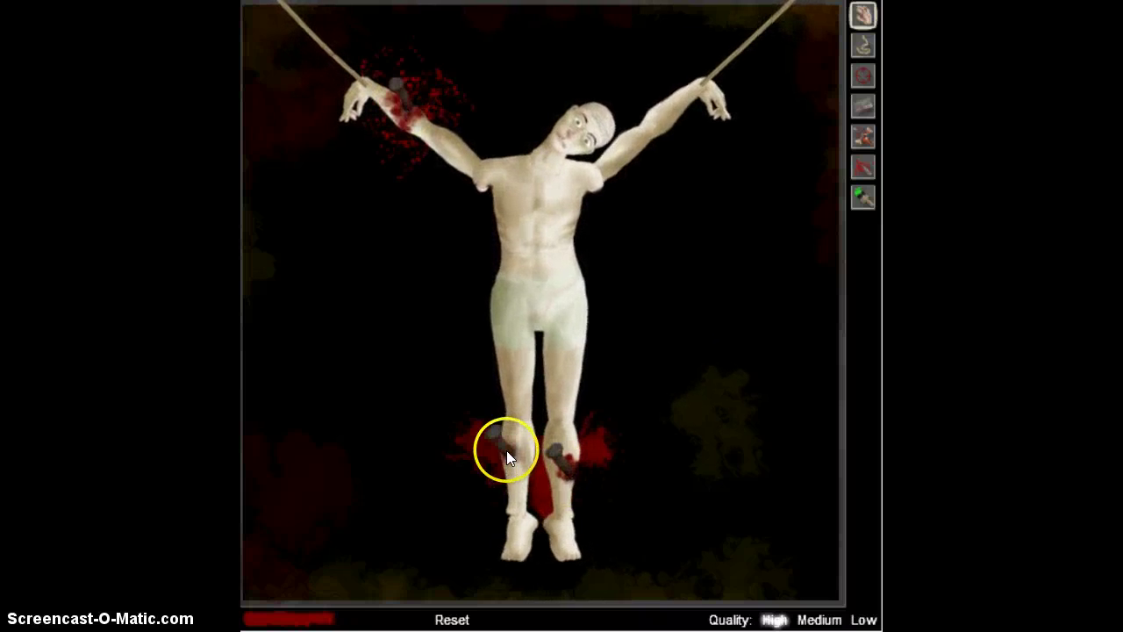
click(670, 111)
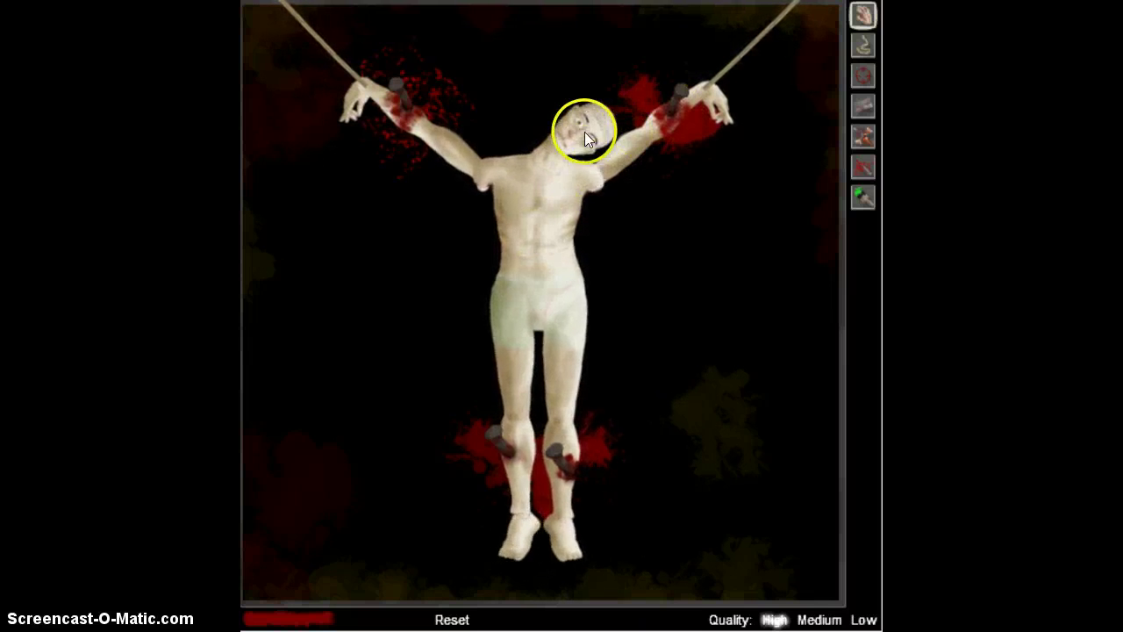
click(600, 125)
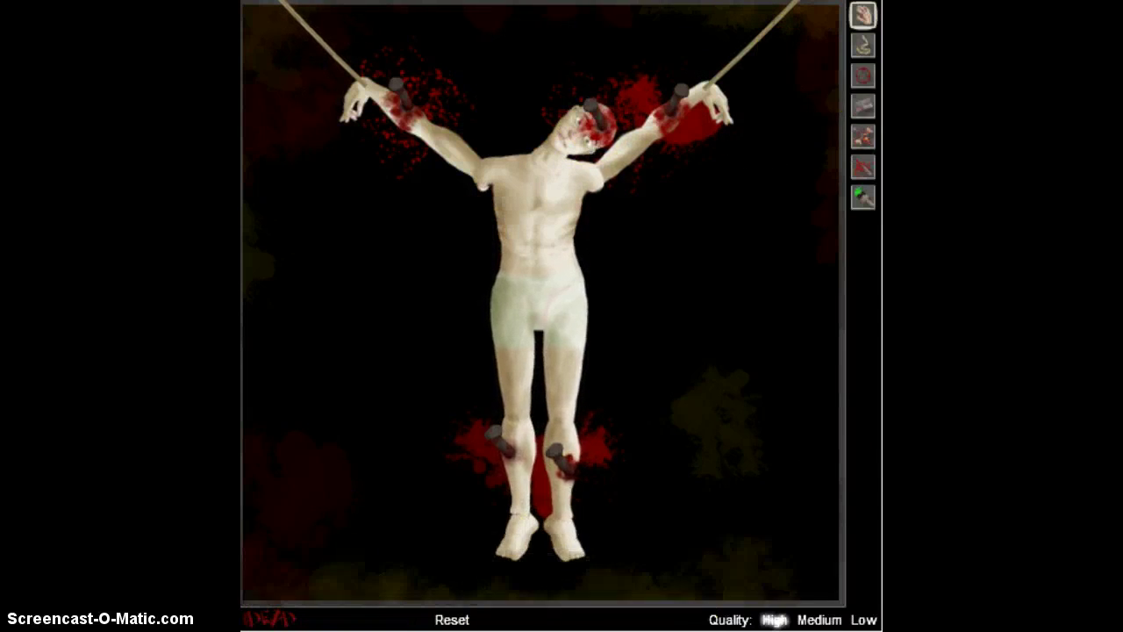
Wrench the nailed body until it breaks apart, then reset the figure.
click(533, 266)
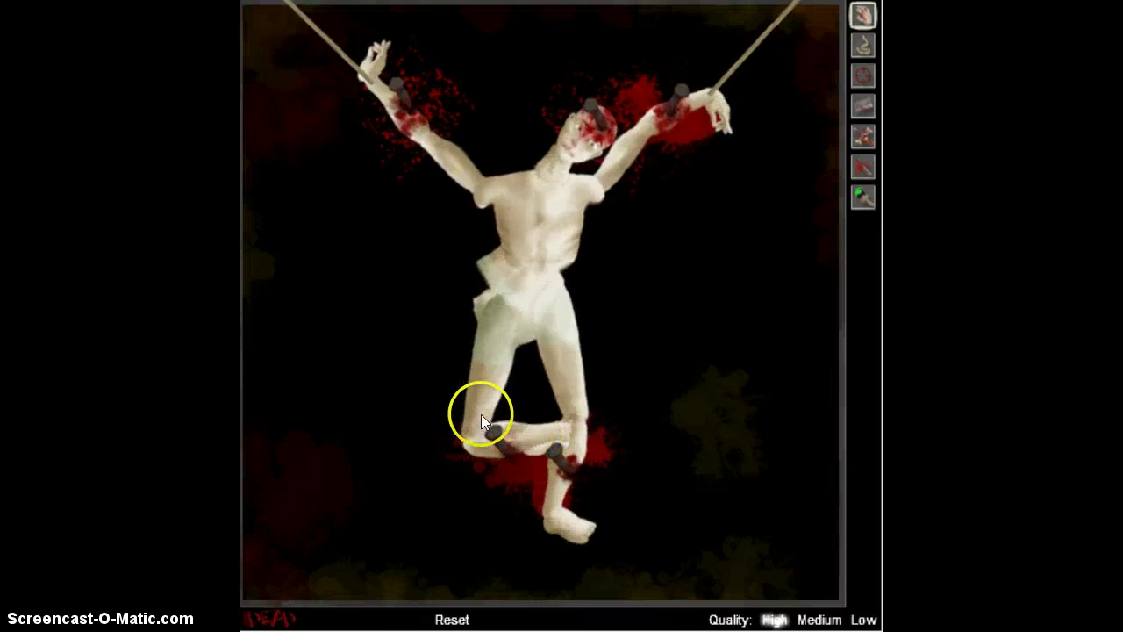
click(483, 518)
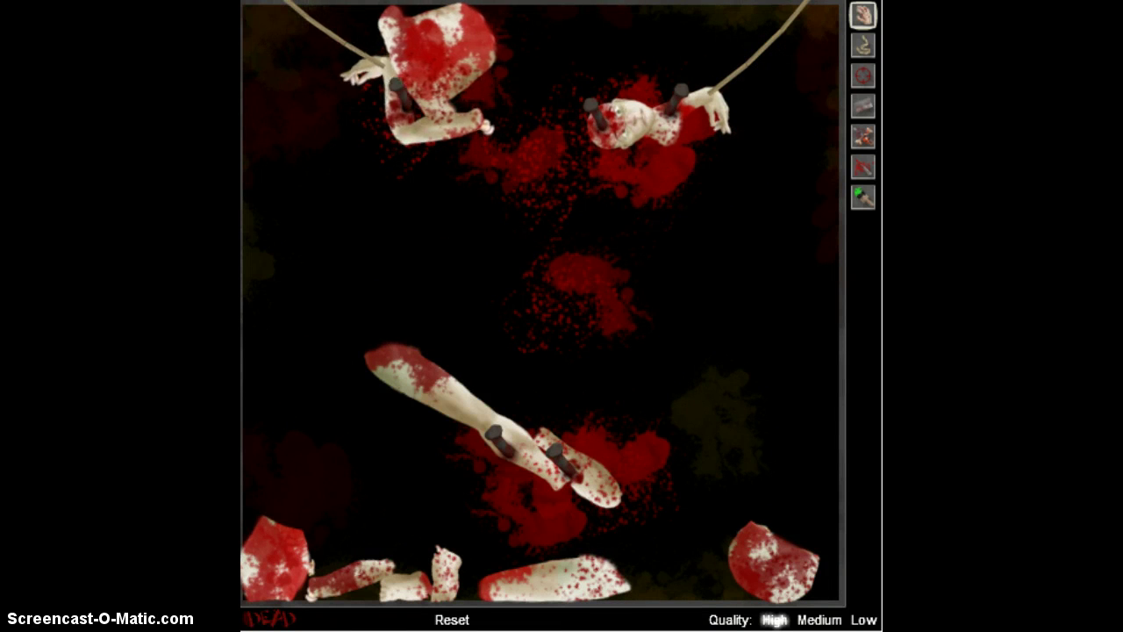
click(457, 619)
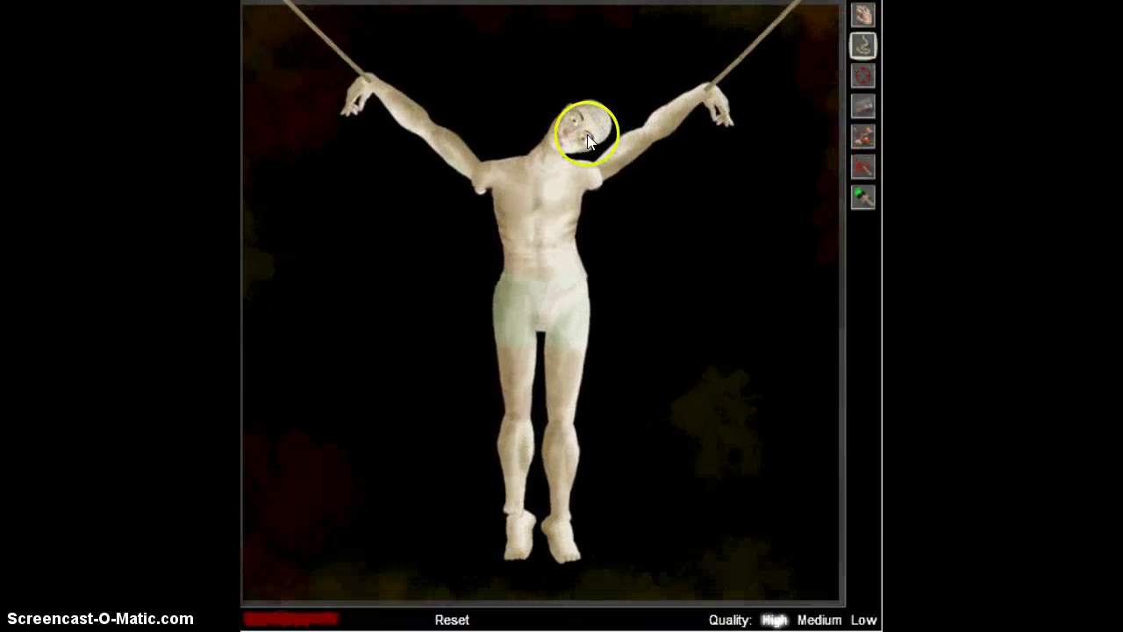
Run a rope from the figure's head down to its hip.
click(582, 121)
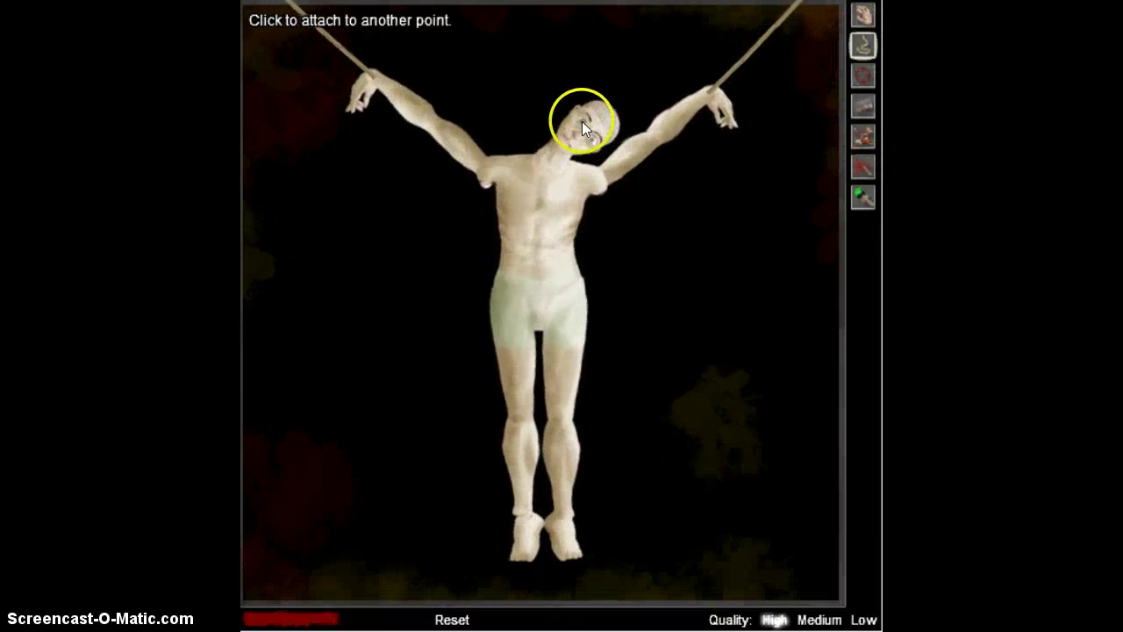
click(544, 320)
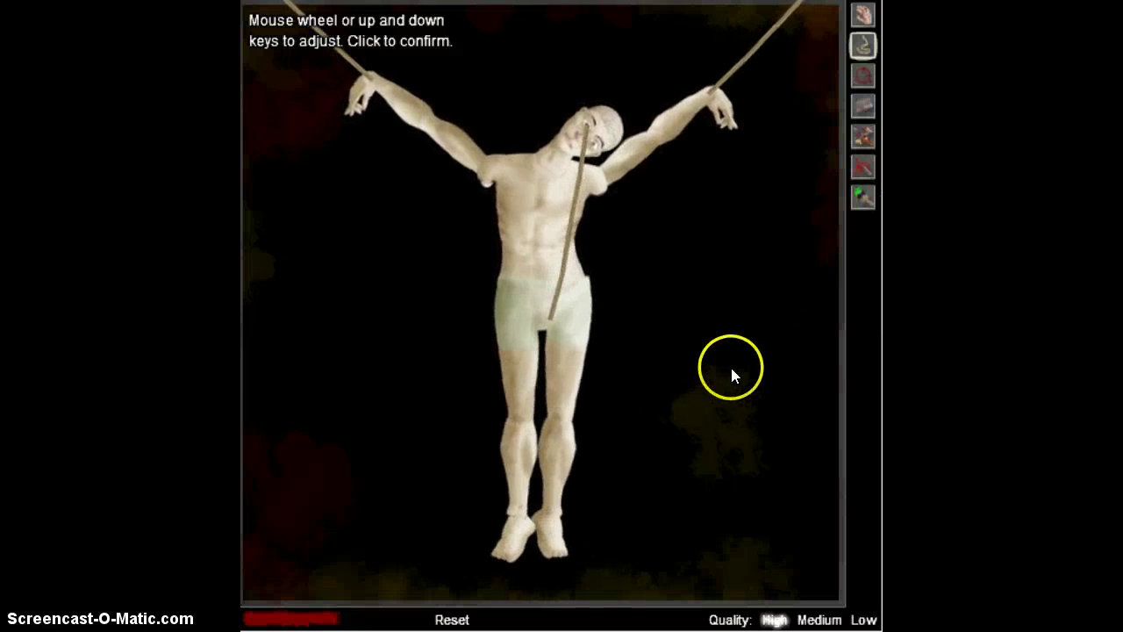
click(547, 240)
Add a second rope from the abdomen to the thigh.
click(546, 240)
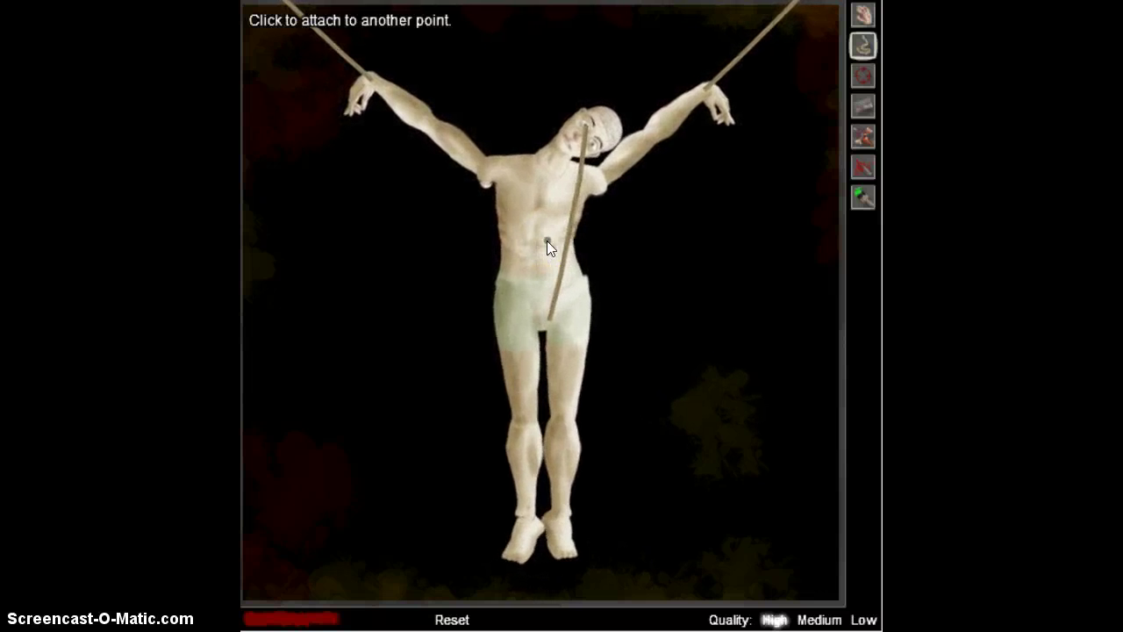
click(526, 273)
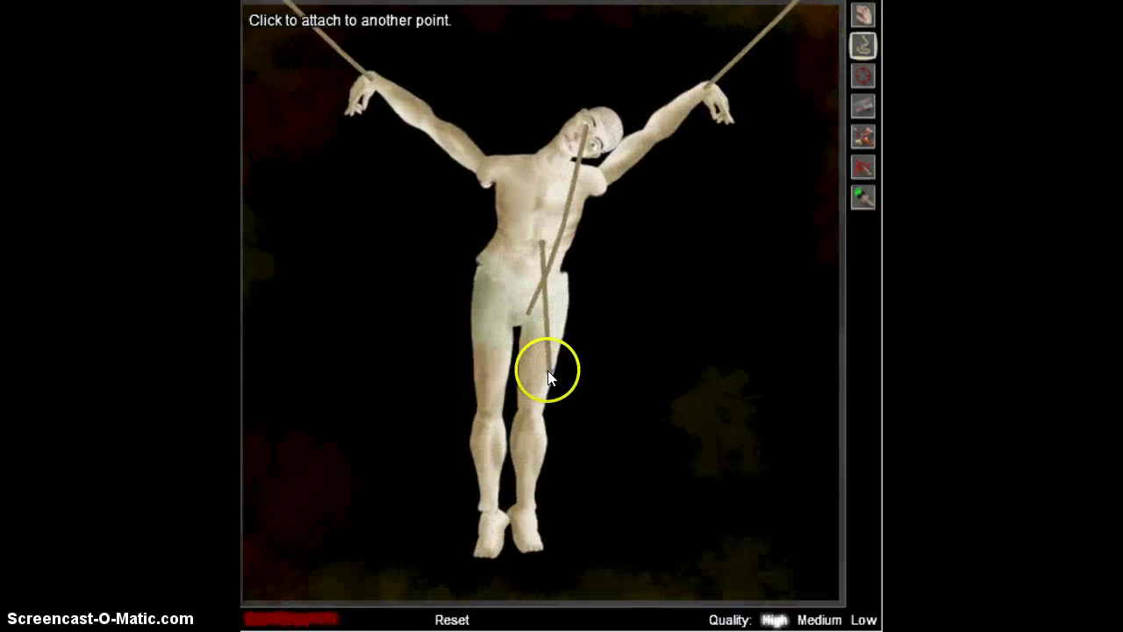
click(533, 362)
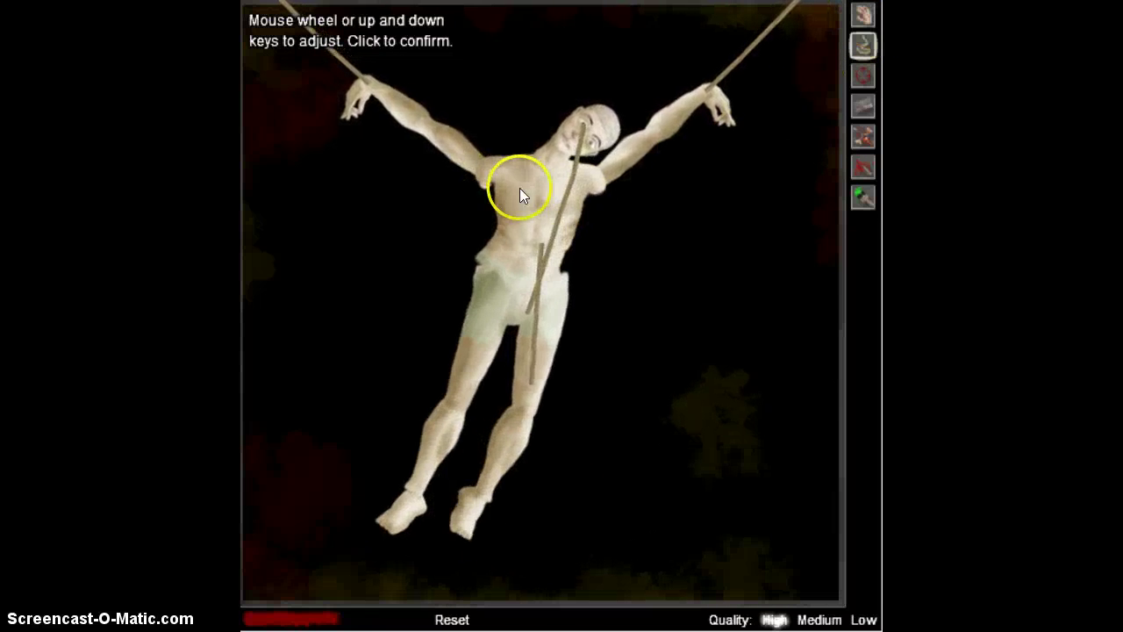
click(520, 188)
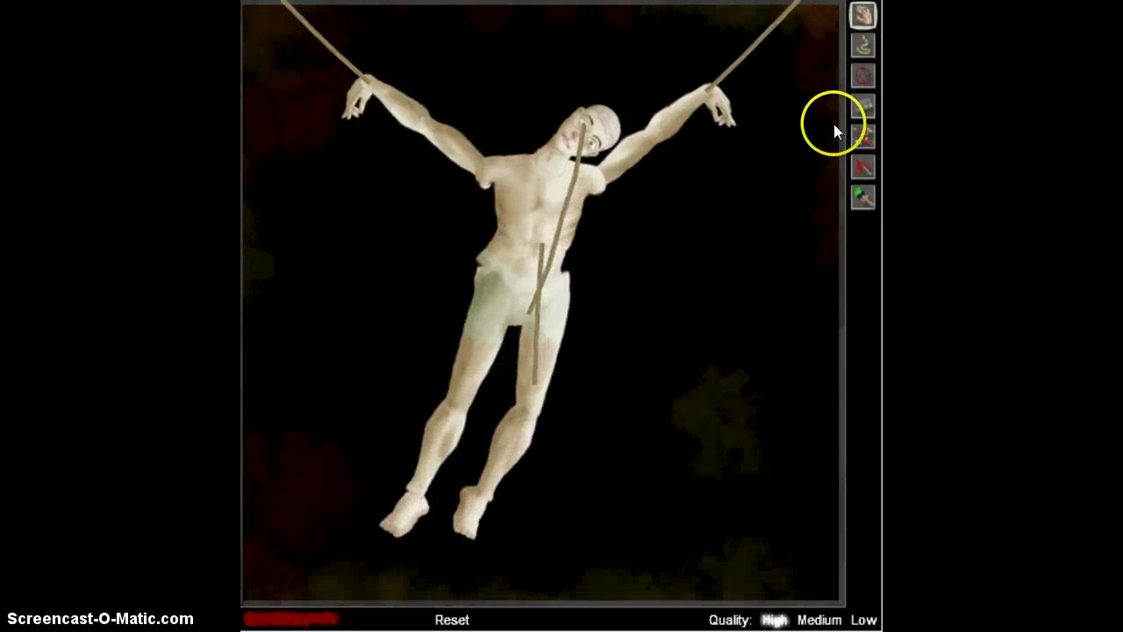
Nail the figure's head, groin and both lower legs.
click(595, 122)
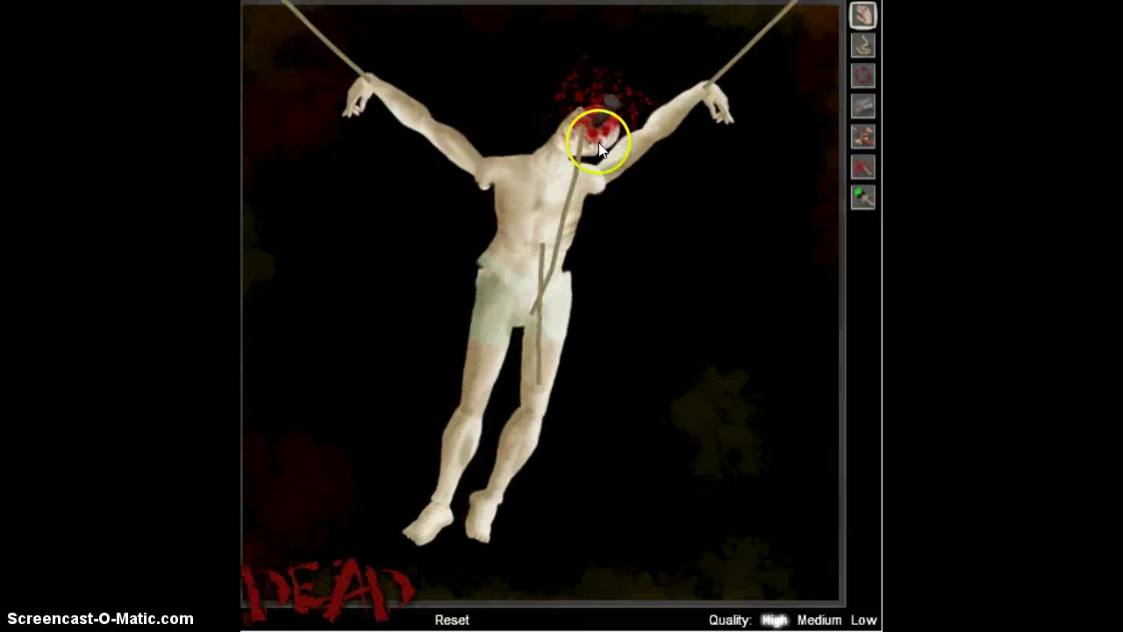
click(531, 312)
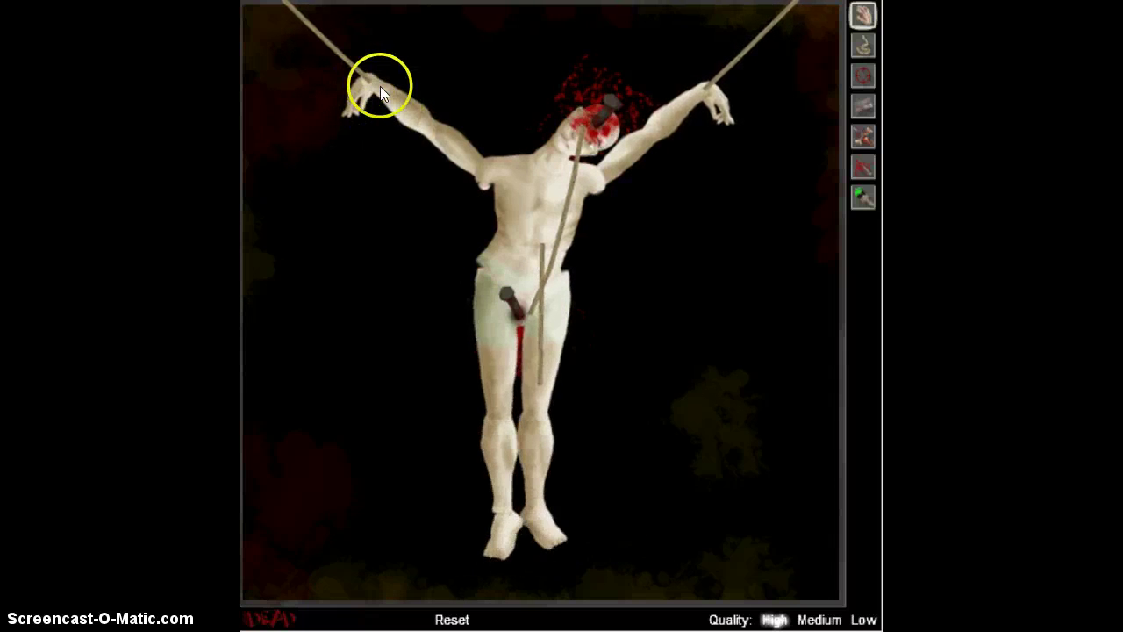
click(492, 494)
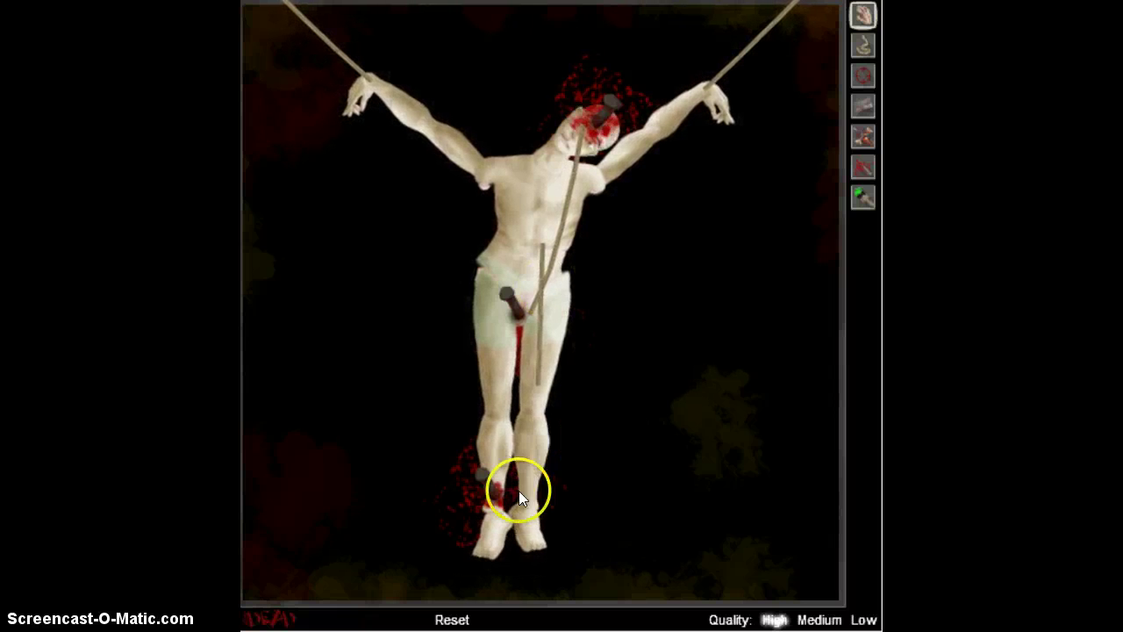
click(526, 488)
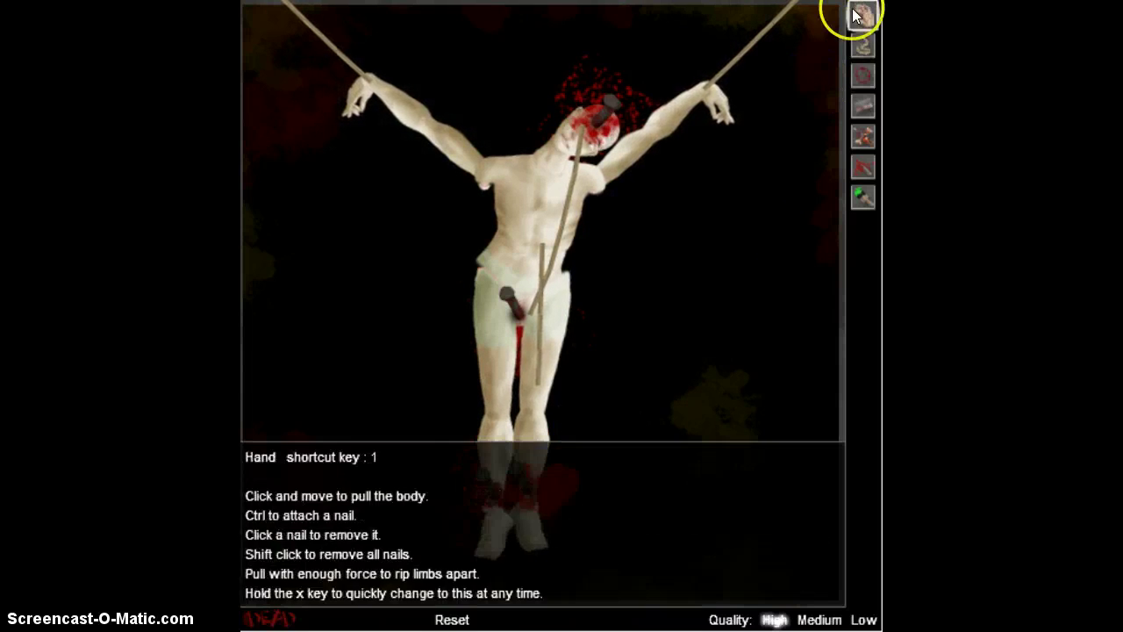
Reset the figure and nail both of its shins.
click(447, 619)
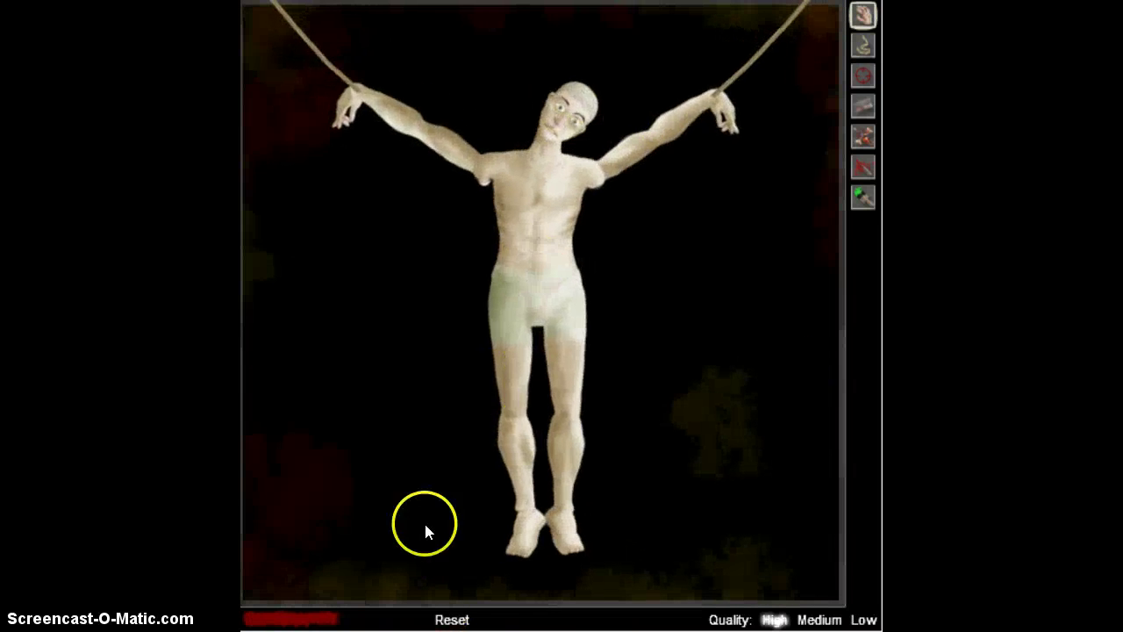
click(522, 508)
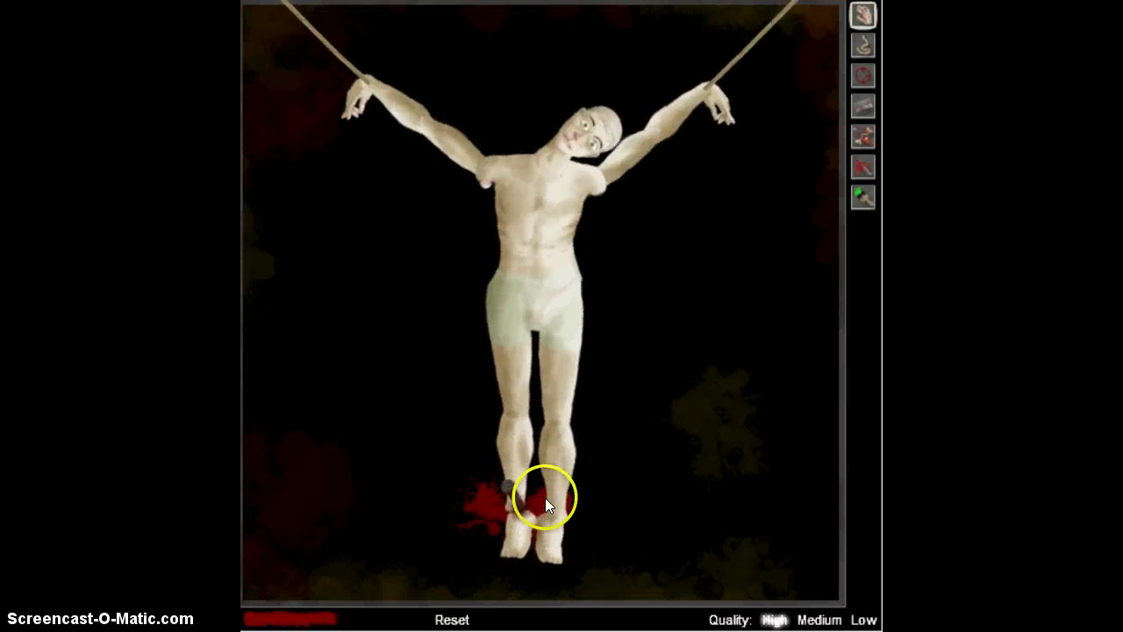
click(545, 498)
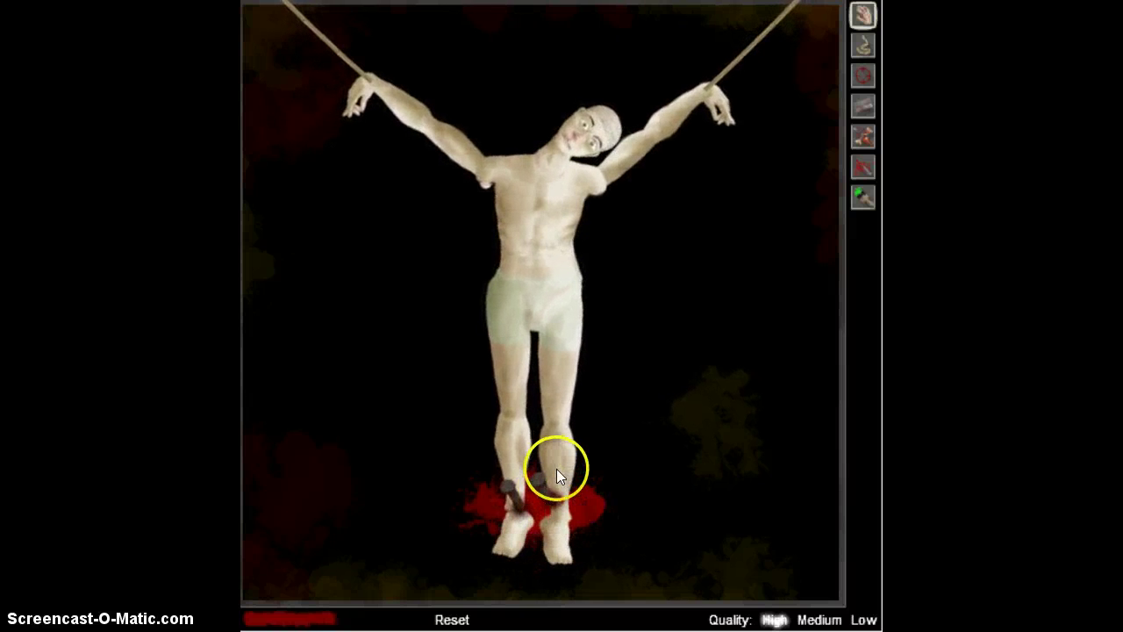
click(556, 469)
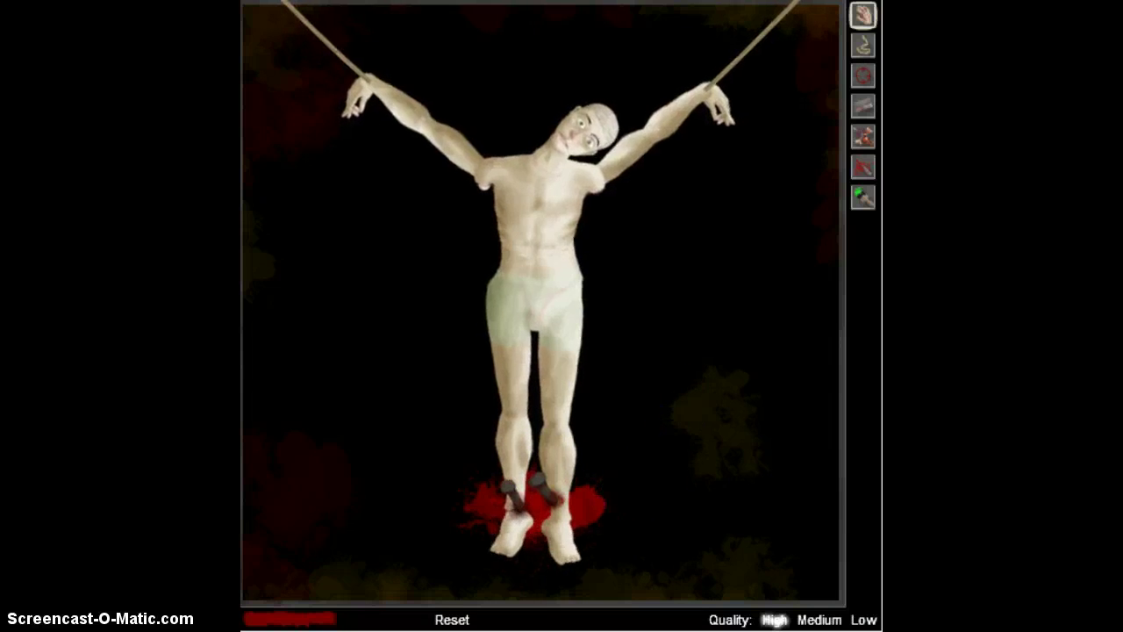
Slice open the head with the razor, then nail the head until the figure dies.
click(862, 166)
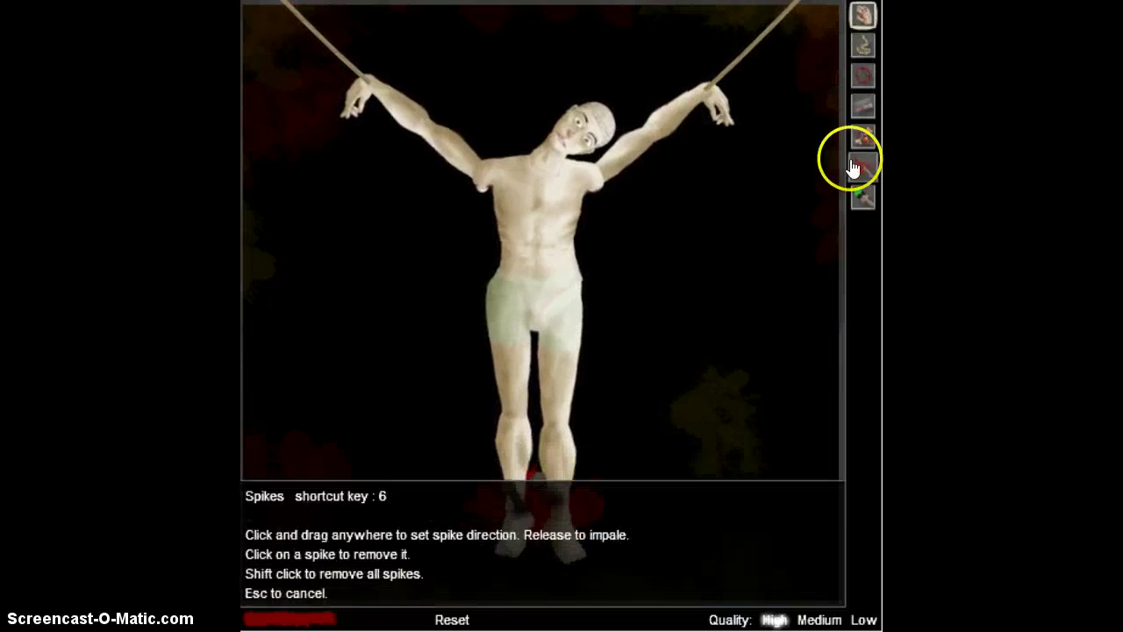
click(862, 105)
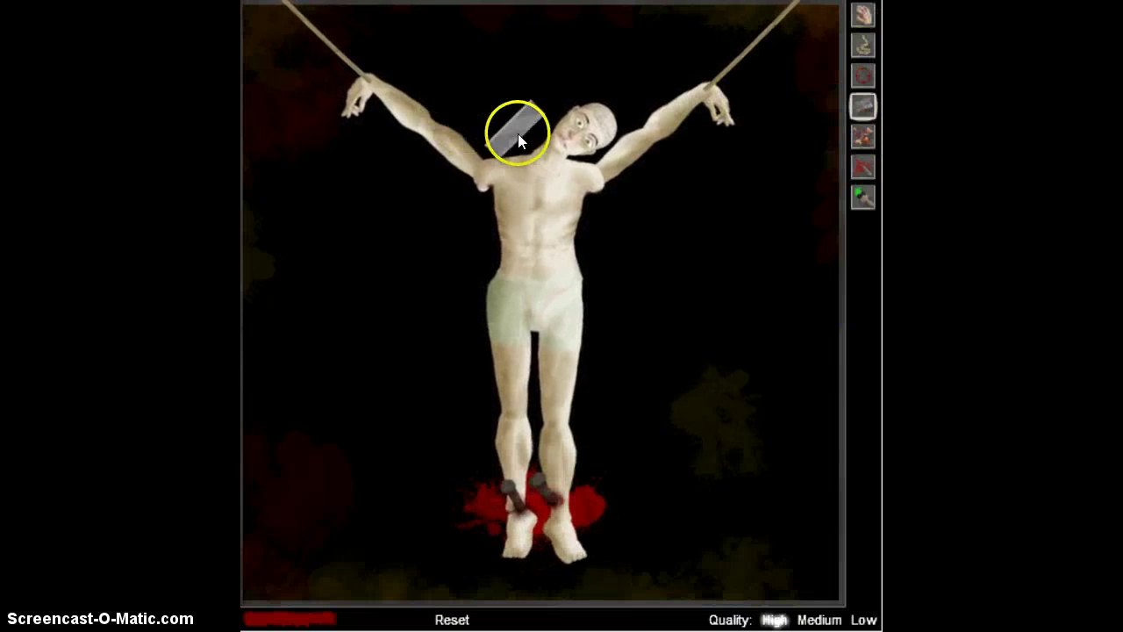
mouse_move(557, 108)
mouse_down()
mouse_move(595, 106)
mouse_move(606, 168)
mouse_move(590, 175)
mouse_up()
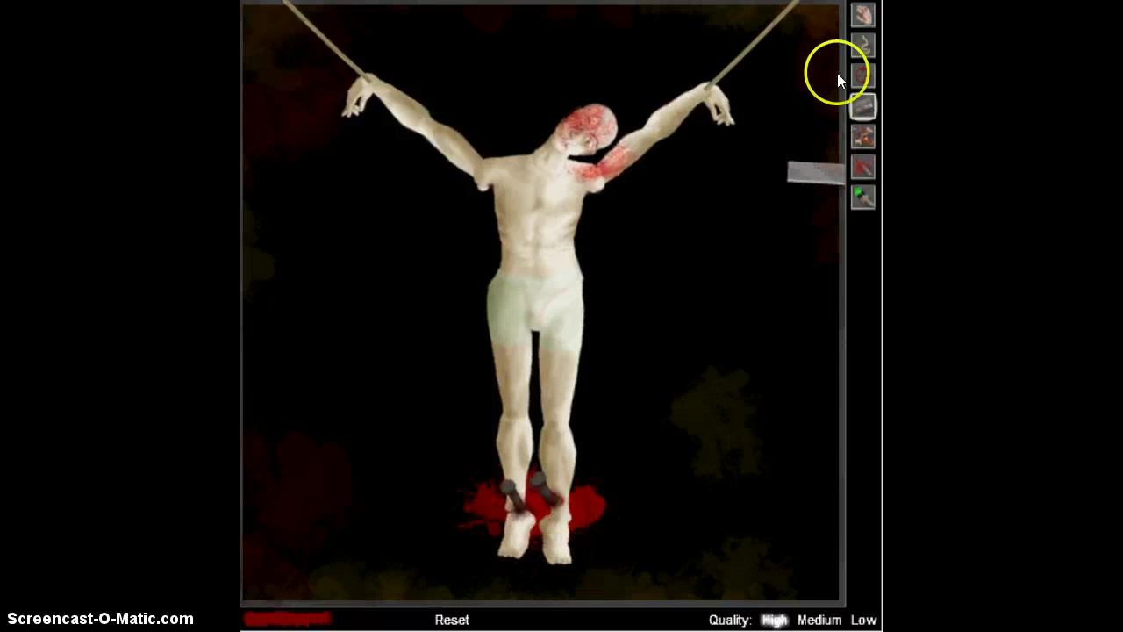
click(863, 15)
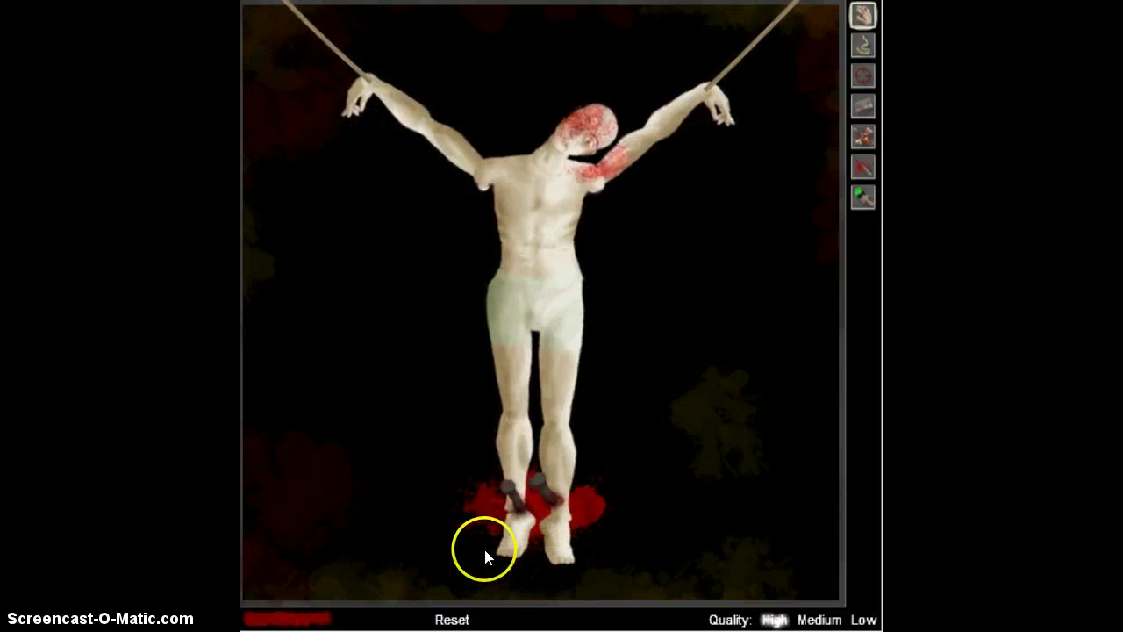
click(583, 135)
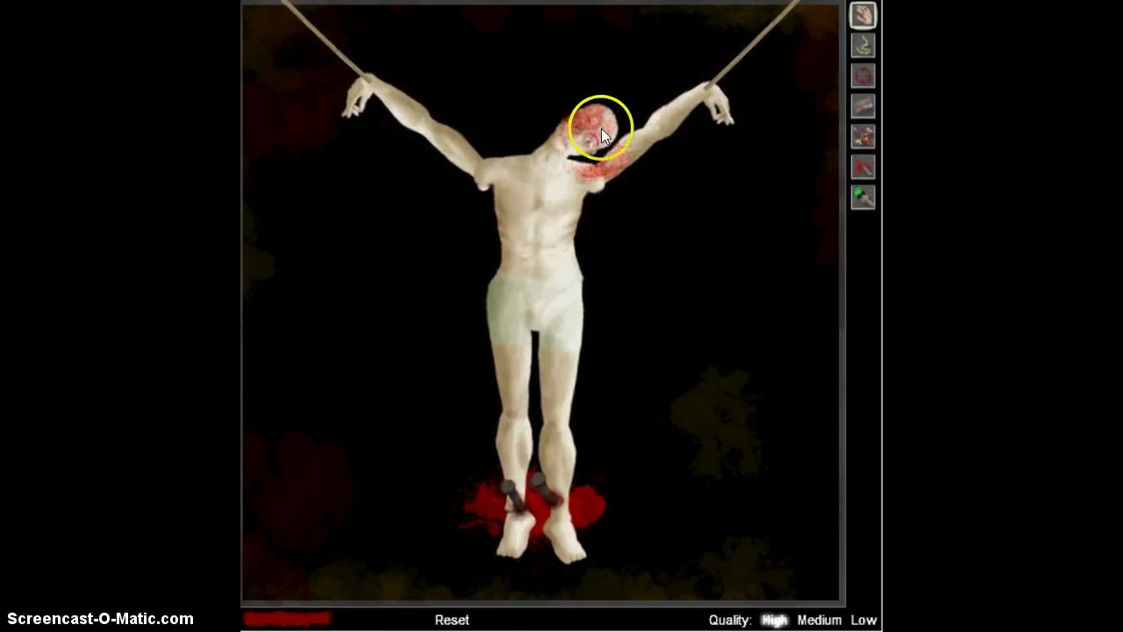
click(584, 132)
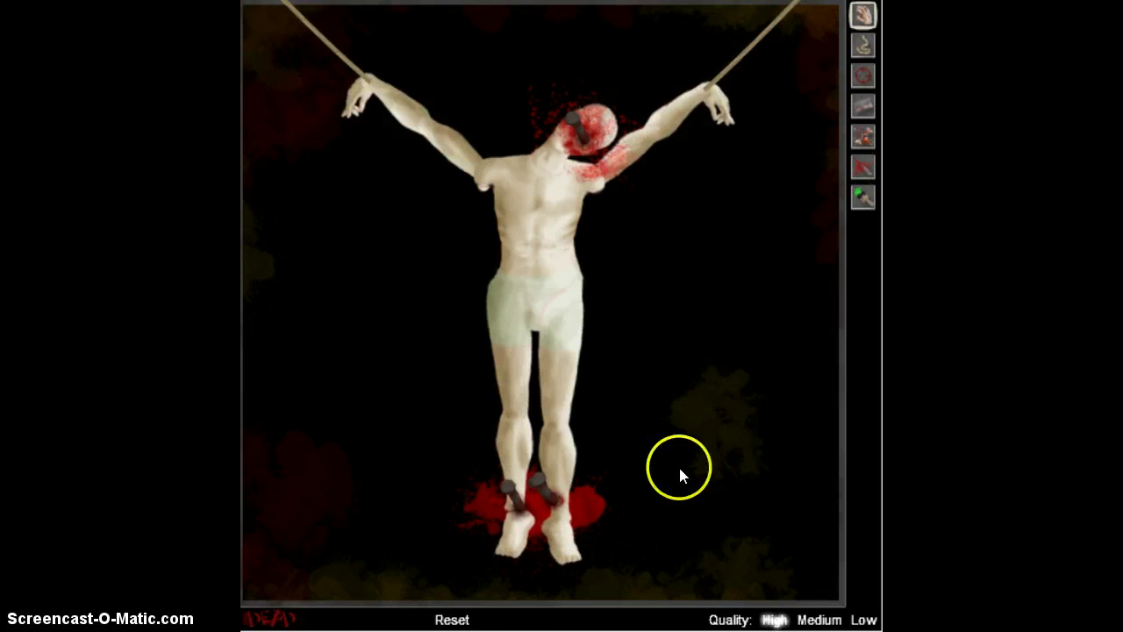
Reset the figure, cut it through at the waist and move a severed leg left.
click(454, 620)
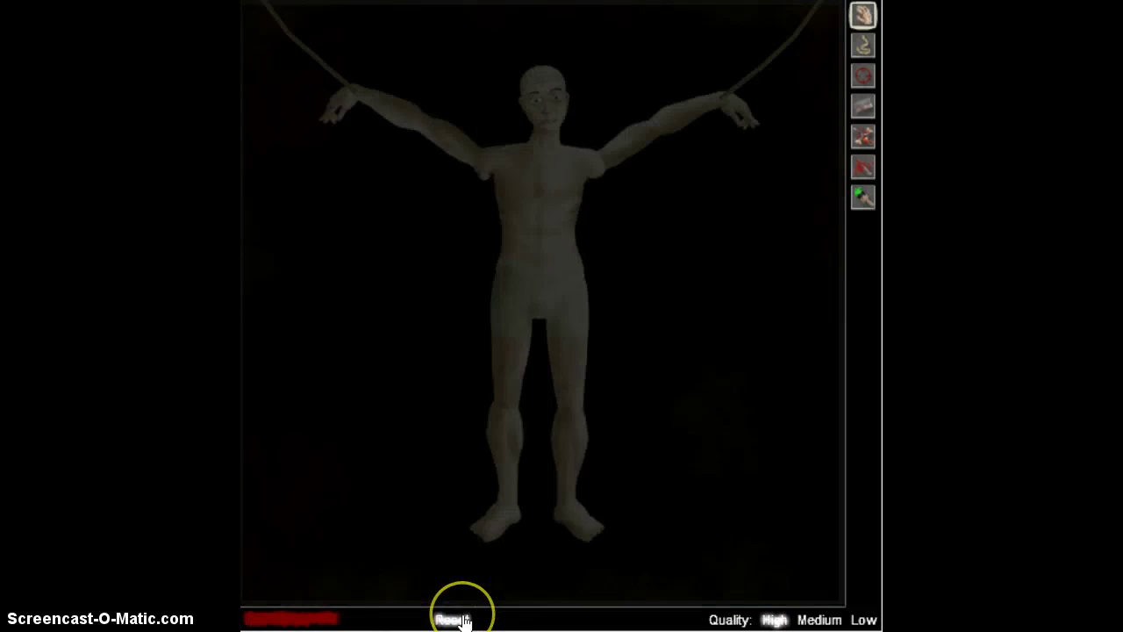
click(550, 247)
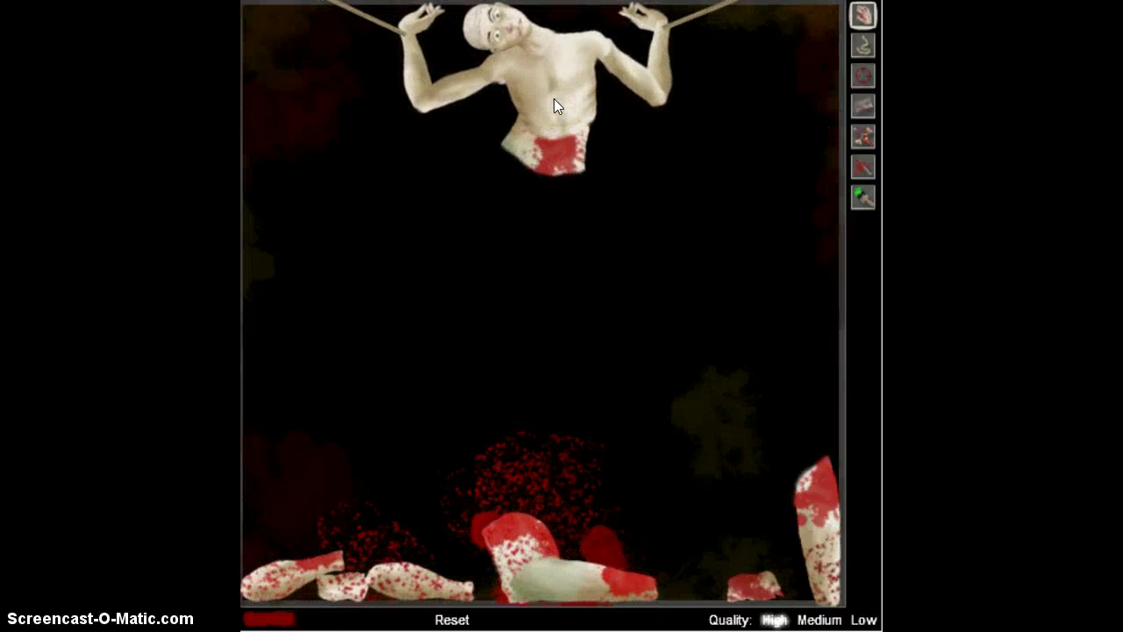
click(534, 180)
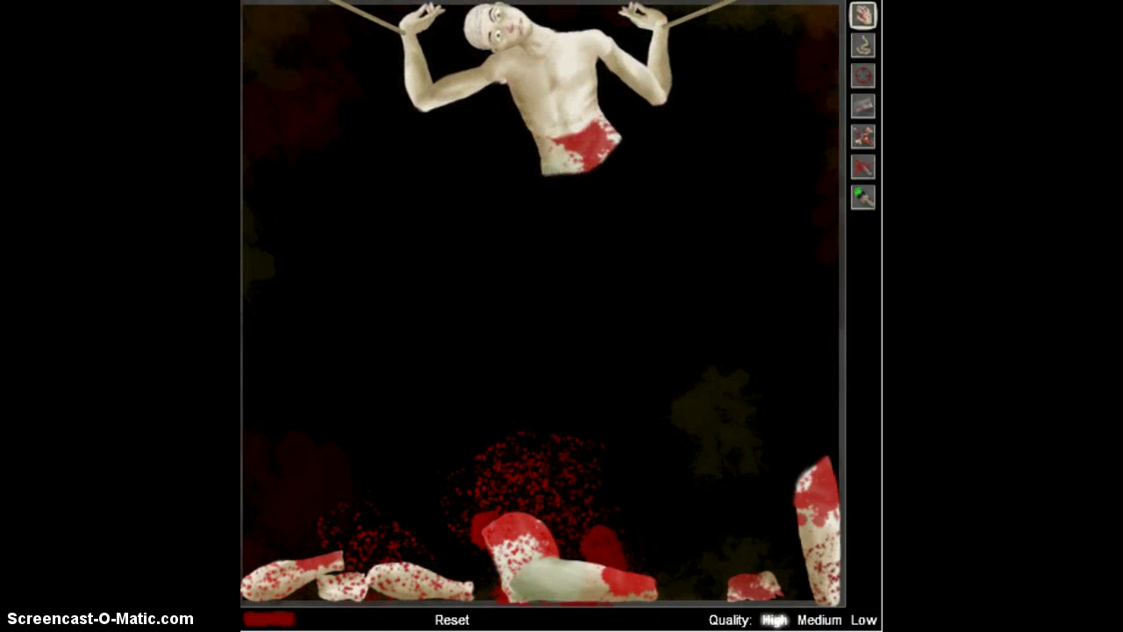
click(598, 95)
click(567, 145)
click(563, 146)
click(600, 237)
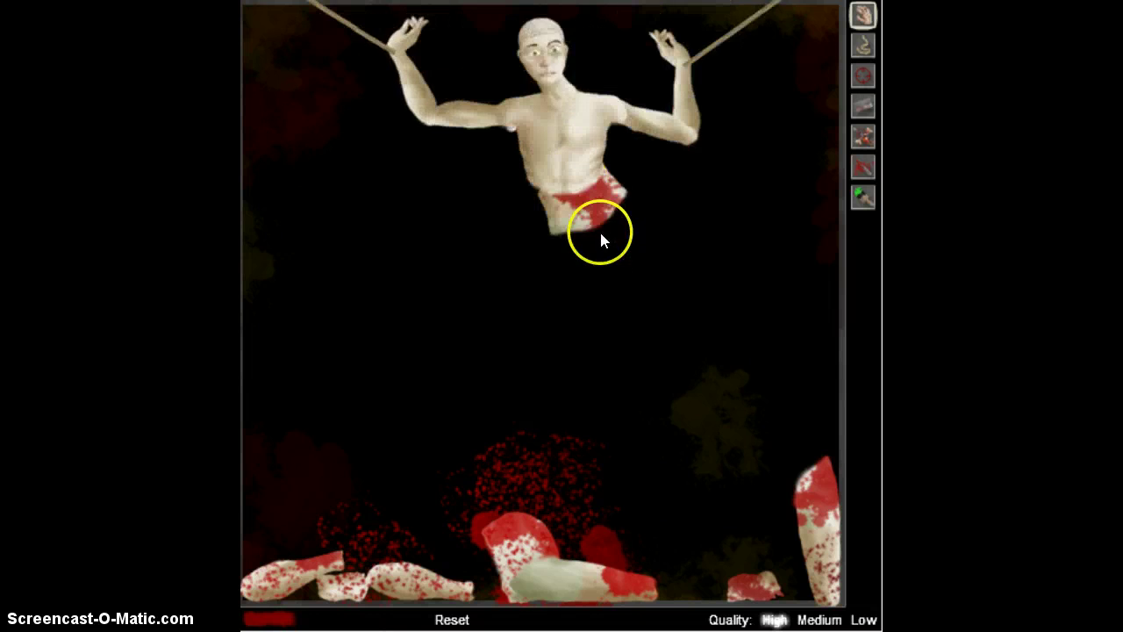
click(566, 434)
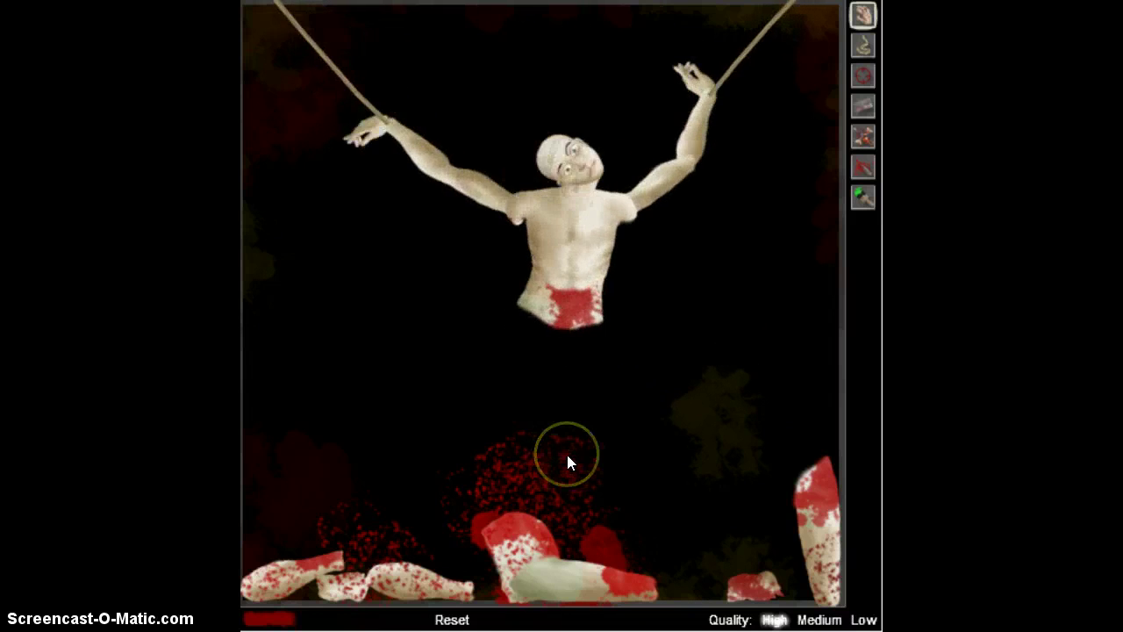
click(544, 516)
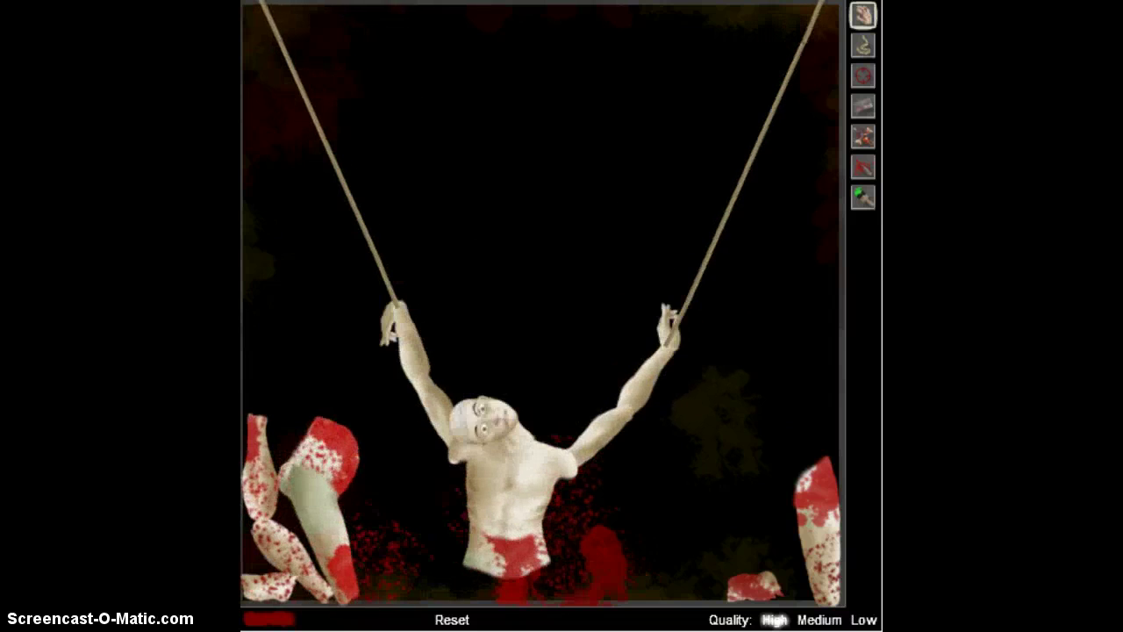
click(559, 99)
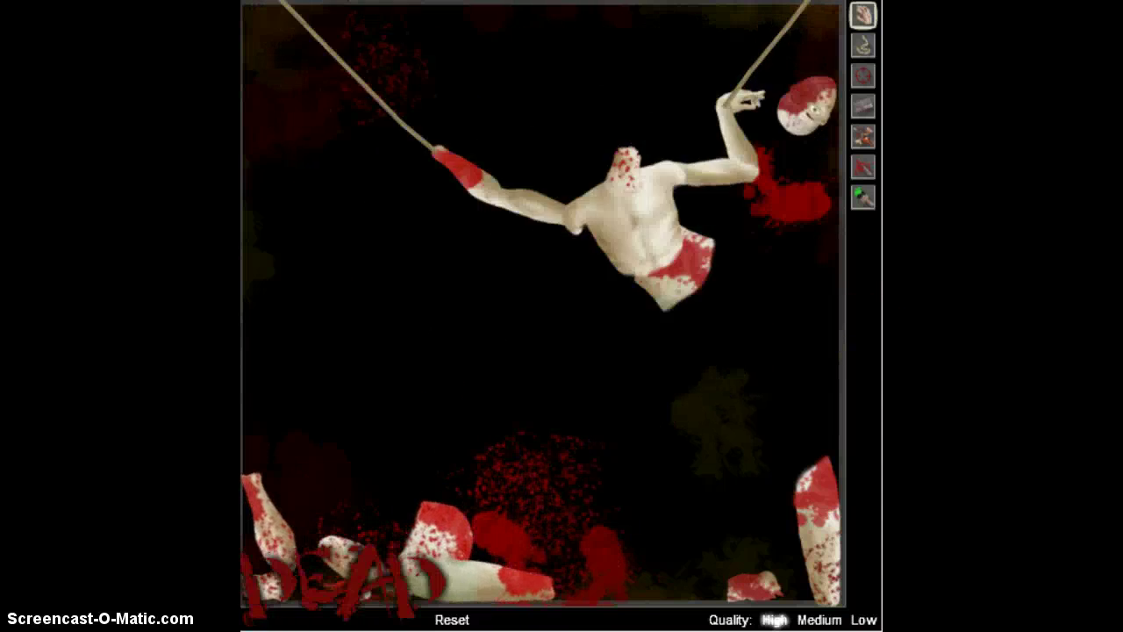
Tear off the head and drop it at the bottom right.
mouse_move(712, 339)
mouse_down()
mouse_move(597, 357)
mouse_move(576, 185)
mouse_move(526, 263)
mouse_up()
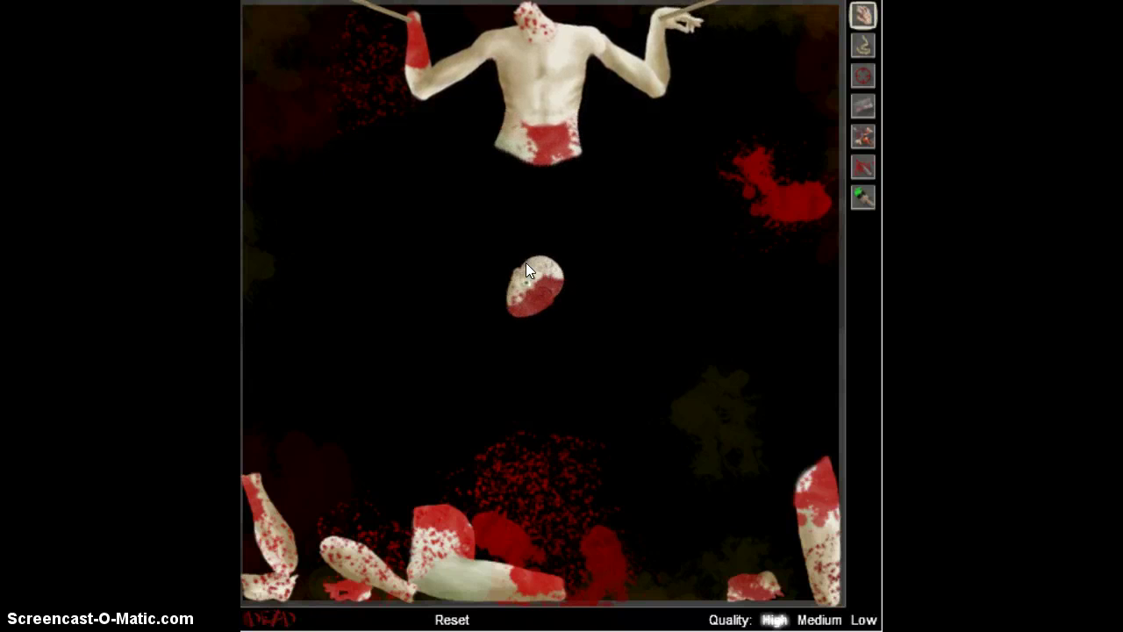
mouse_move(526, 262)
mouse_down()
mouse_move(493, 340)
mouse_move(493, 261)
mouse_move(544, 59)
mouse_up()
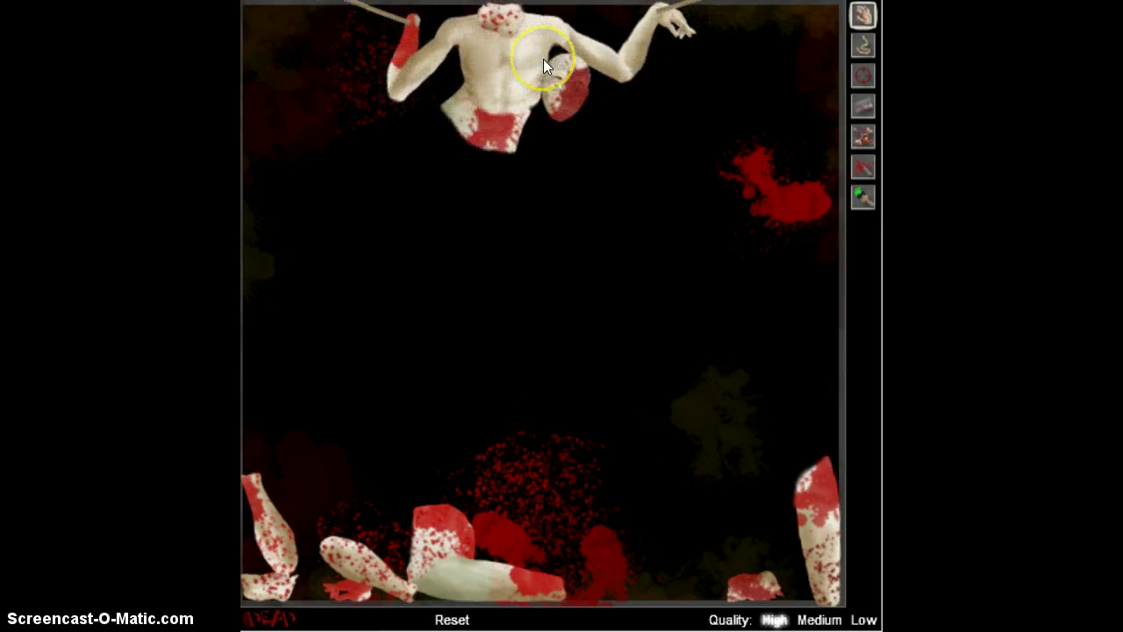
drag(543, 59, 816, 466)
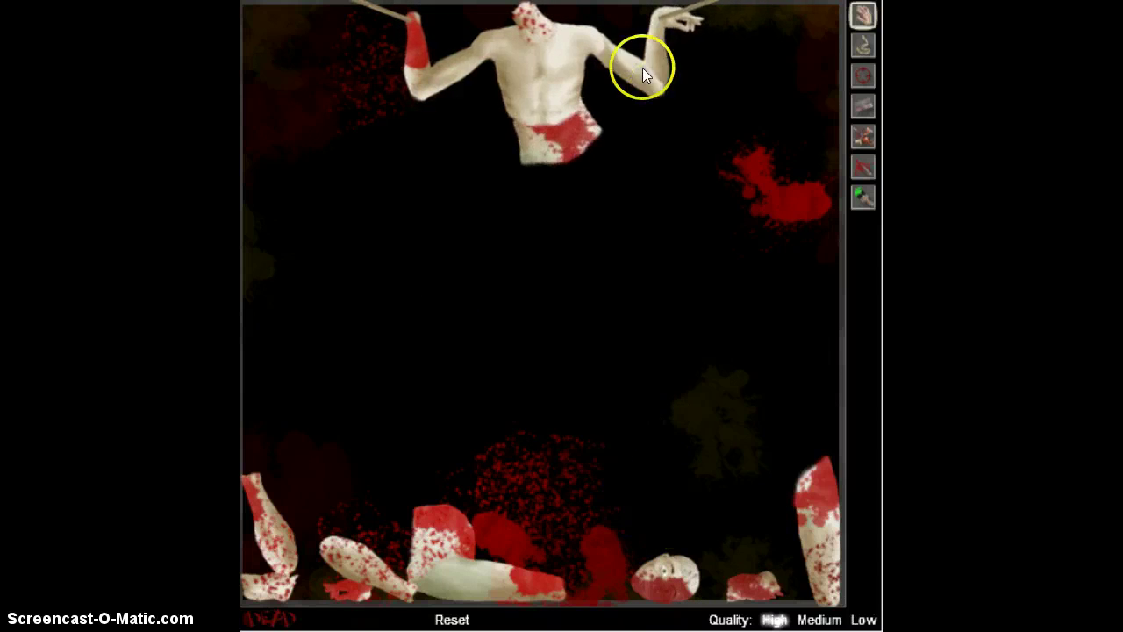
Chainsaw the torso into pieces, starting at the chest.
click(862, 139)
click(562, 83)
mouse_move(562, 83)
mouse_down()
mouse_move(524, 67)
mouse_move(739, 319)
mouse_move(739, 290)
mouse_up()
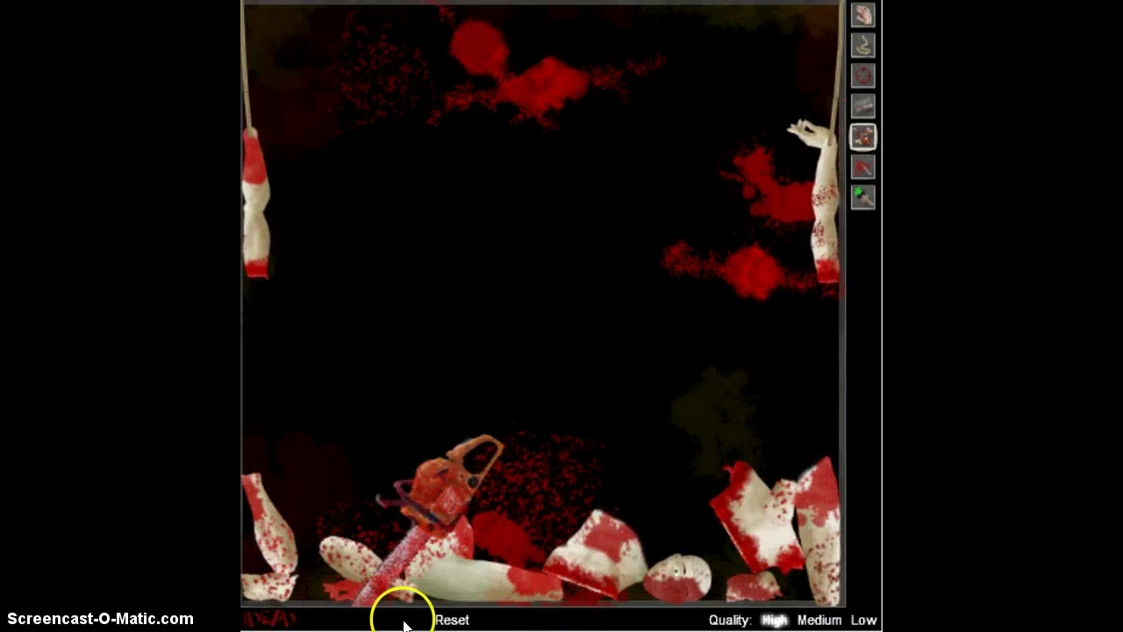
Reset, shoot the figure in the arm, chest and lower abdomen, then reset again.
click(452, 619)
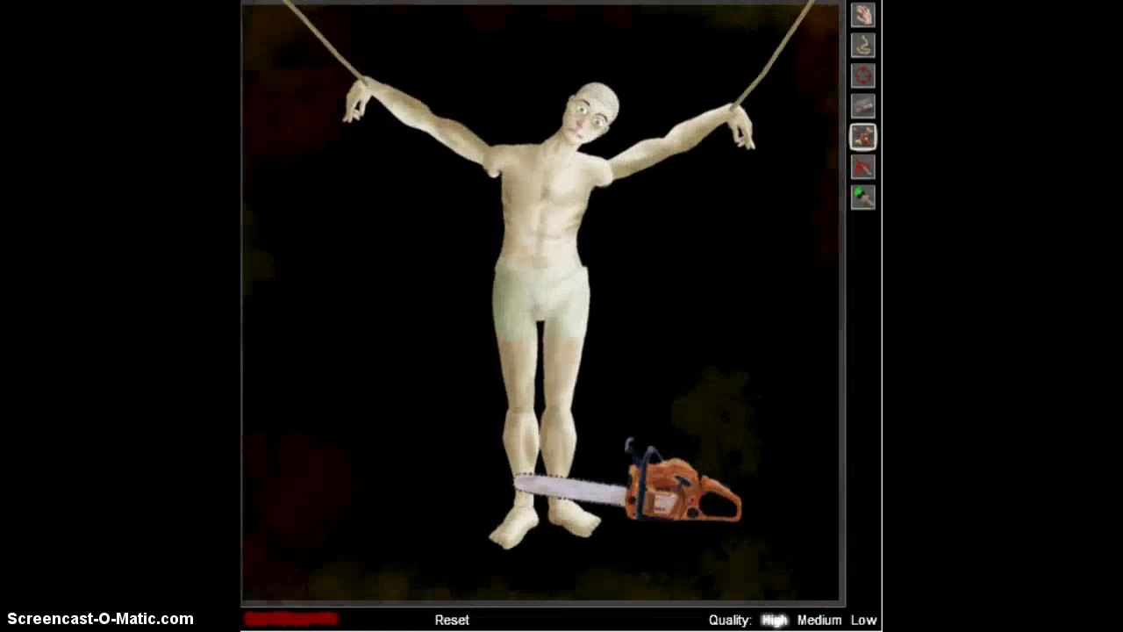
click(864, 77)
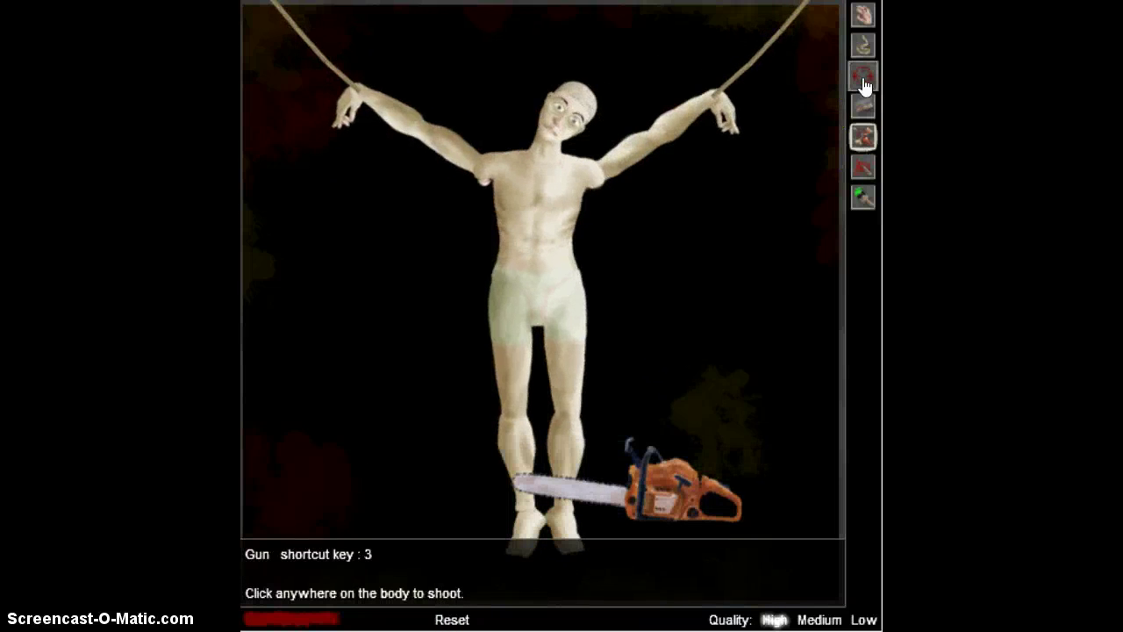
click(719, 118)
click(571, 190)
click(500, 222)
click(532, 213)
click(541, 328)
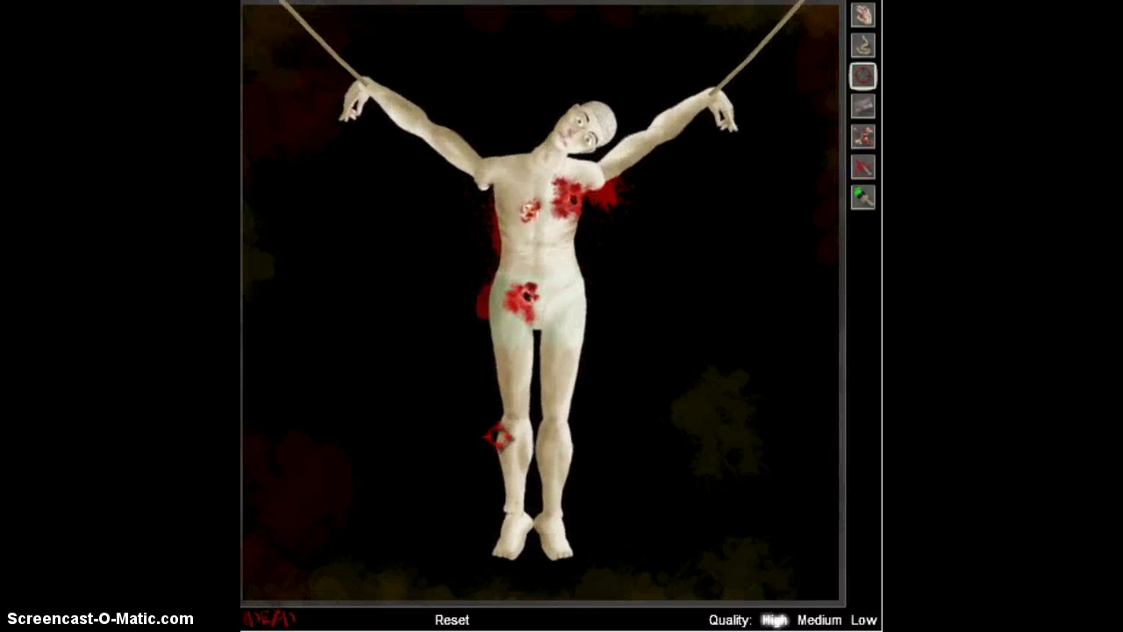
click(452, 619)
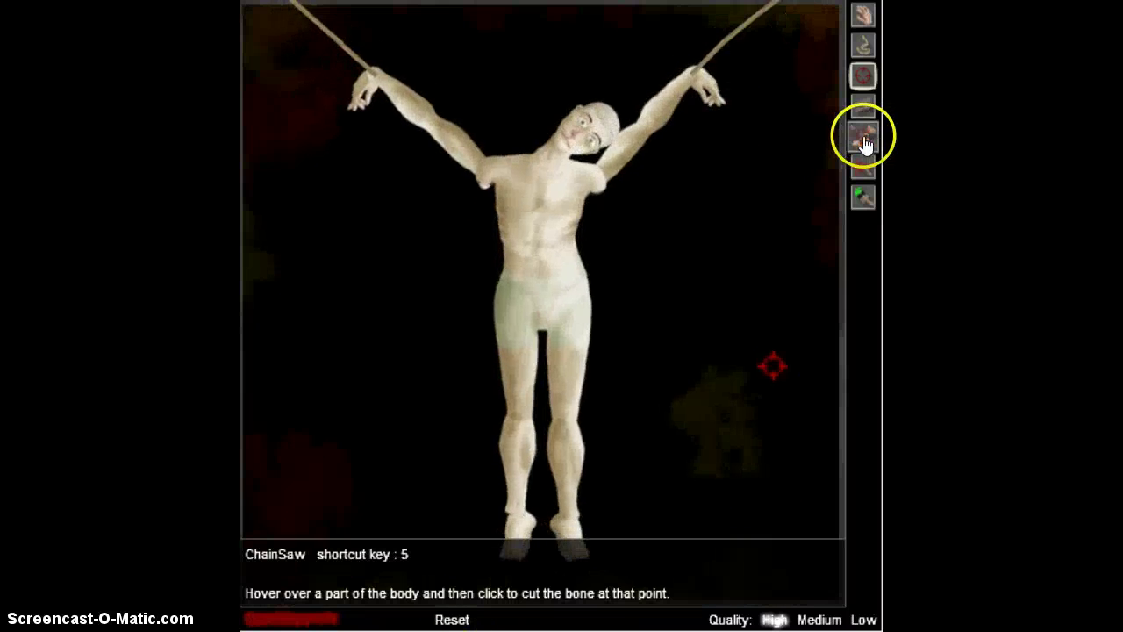
With the ChainSaw, cut through the figure's neck, head and right shoulder.
click(866, 143)
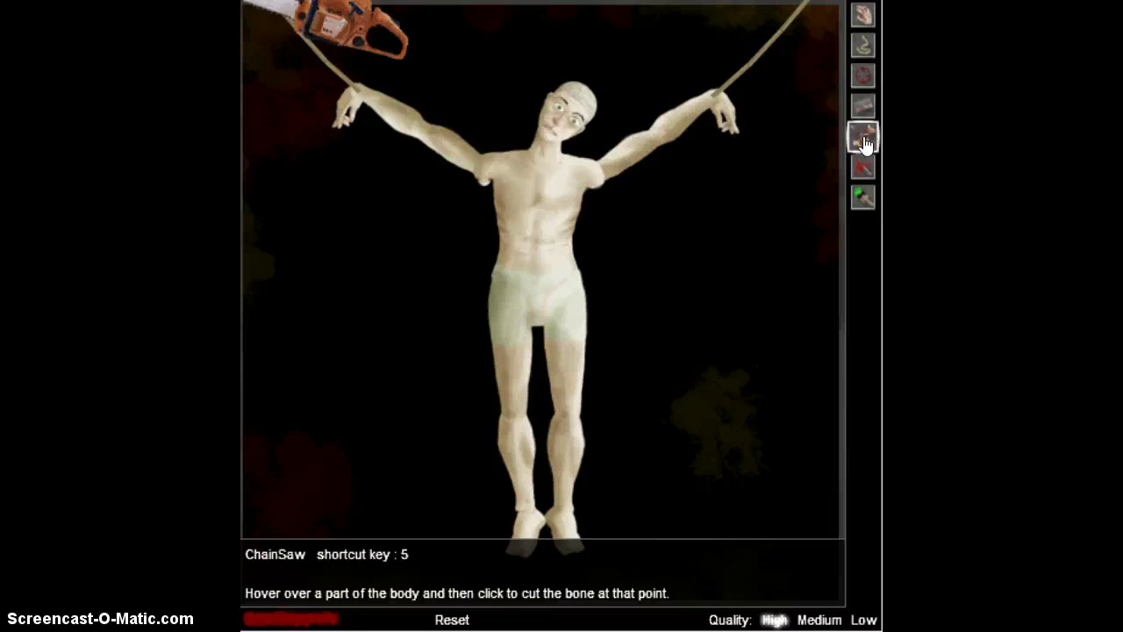
click(655, 134)
click(607, 192)
click(606, 192)
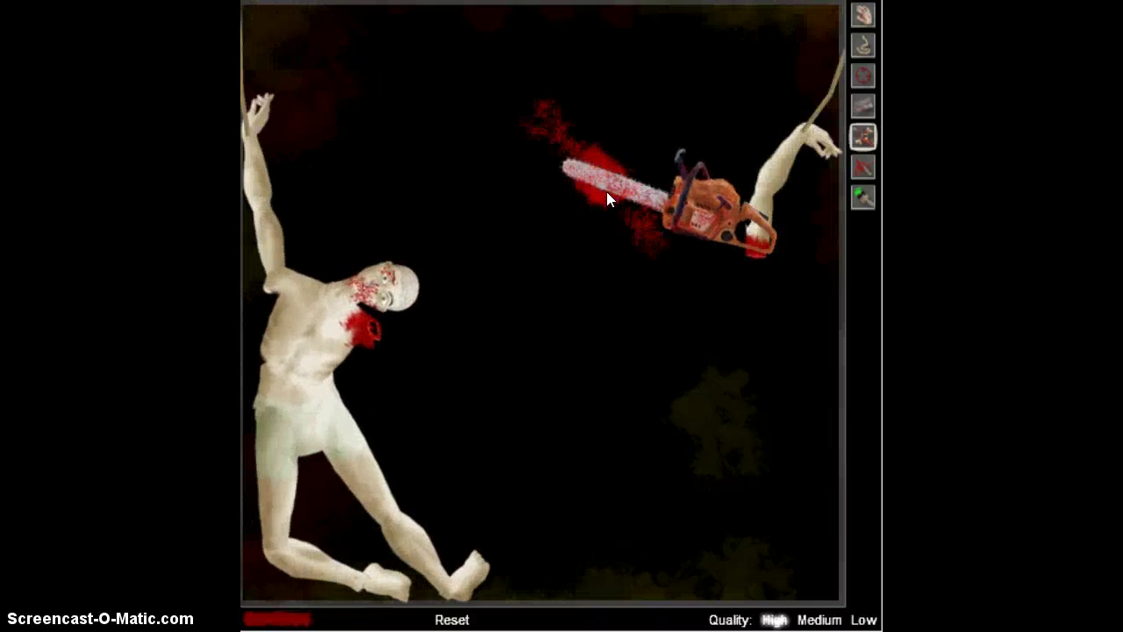
Saw down the legs, sever the left arm and torso, then chop the fallen torso.
mouse_move(521, 320)
mouse_down()
mouse_move(450, 499)
mouse_move(399, 423)
mouse_move(372, 250)
mouse_move(381, 325)
mouse_move(418, 263)
mouse_move(314, 390)
mouse_up()
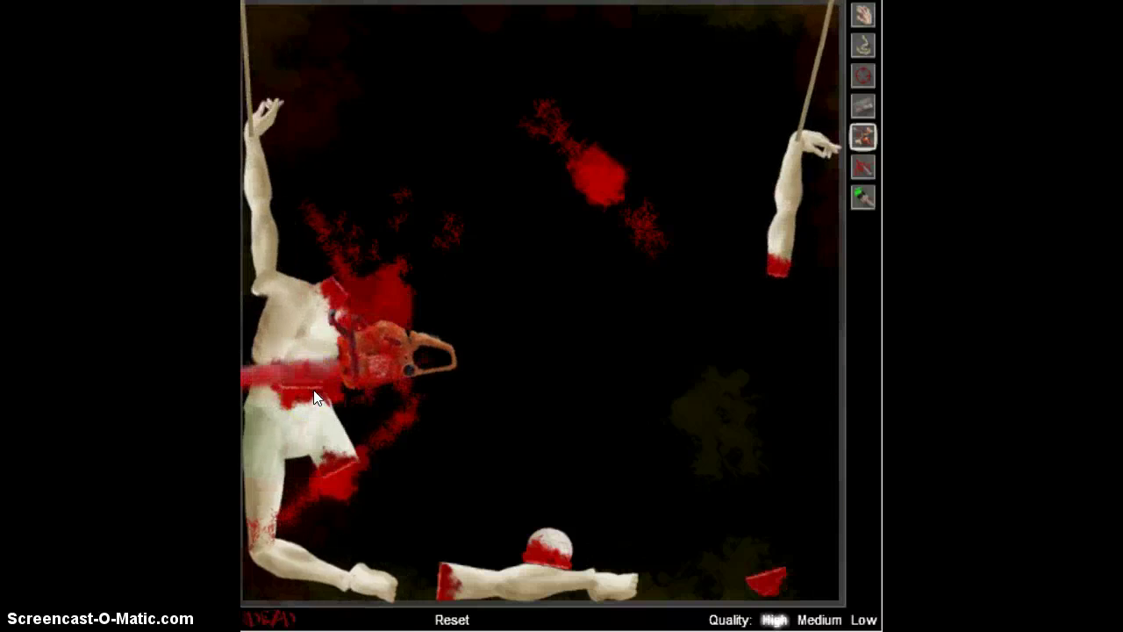
mouse_move(344, 129)
mouse_down()
mouse_move(358, 306)
mouse_move(429, 537)
mouse_up()
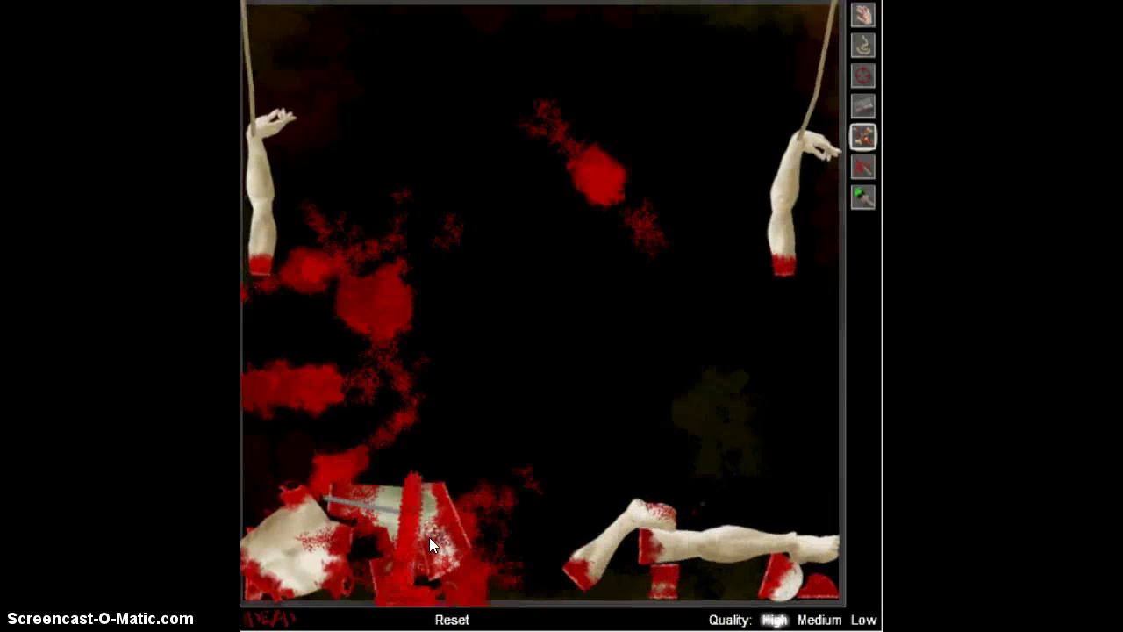
mouse_move(491, 510)
mouse_down()
mouse_move(456, 554)
mouse_move(745, 151)
mouse_move(651, 190)
mouse_move(341, 457)
mouse_move(293, 426)
mouse_move(342, 462)
mouse_move(271, 529)
mouse_move(500, 529)
mouse_move(540, 393)
mouse_move(626, 485)
mouse_move(524, 486)
mouse_move(332, 97)
mouse_move(248, 214)
mouse_move(261, 244)
mouse_move(454, 130)
mouse_move(288, 152)
mouse_move(649, 228)
mouse_move(763, 171)
mouse_move(781, 176)
mouse_move(763, 125)
mouse_move(764, 281)
mouse_move(664, 429)
mouse_move(571, 619)
mouse_up()
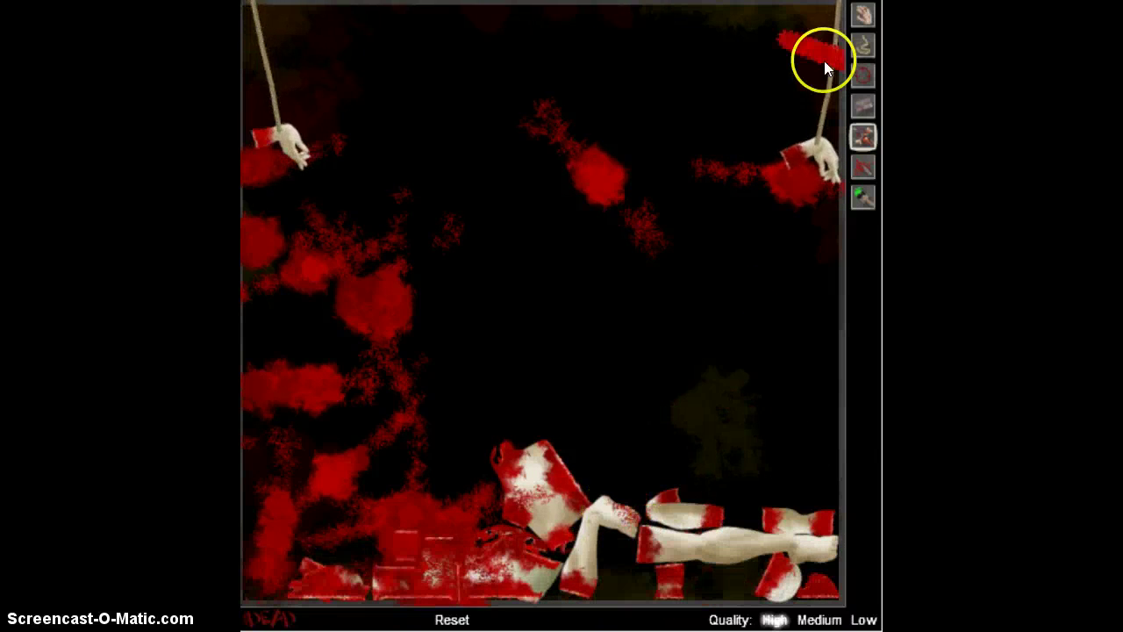
Switch back to the Hand tool and click the bloody pieces on the floor.
click(864, 16)
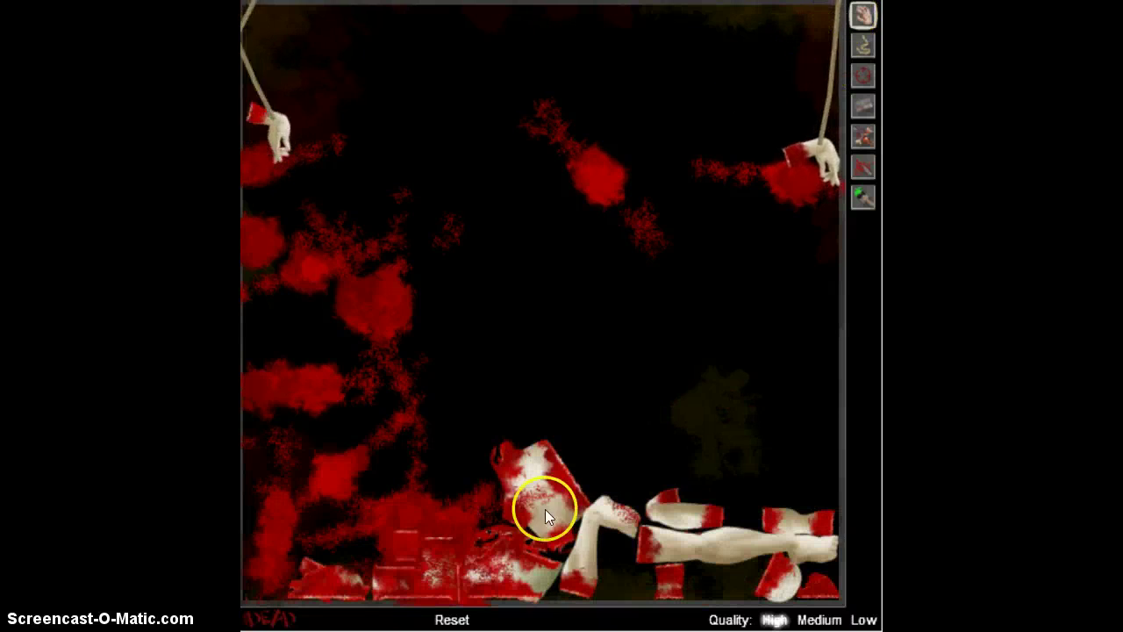
click(581, 547)
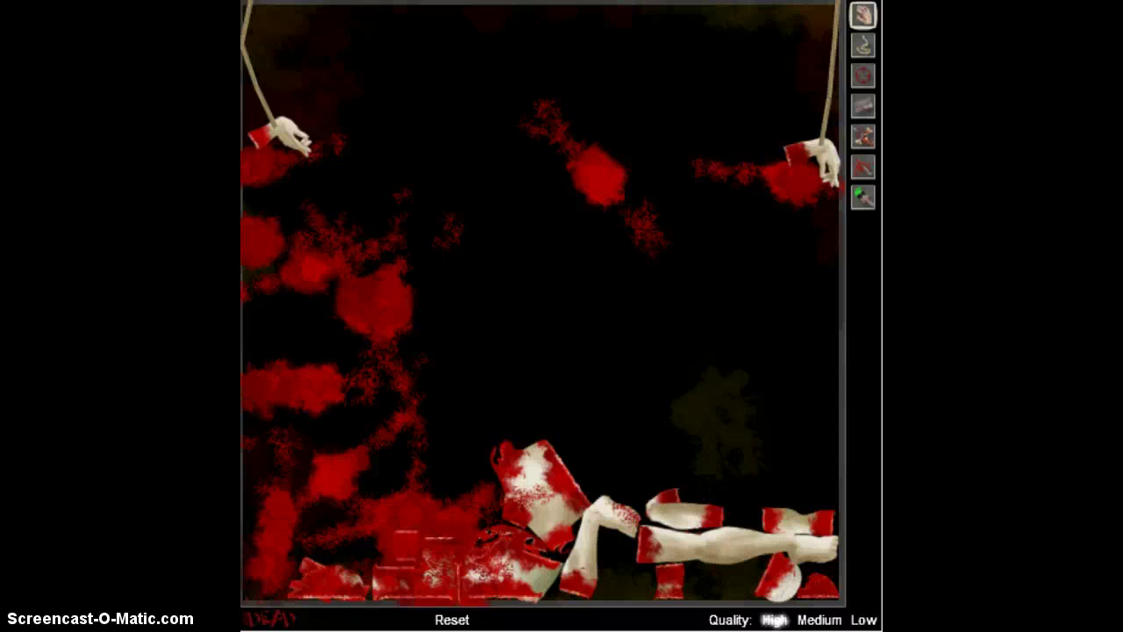
click(694, 614)
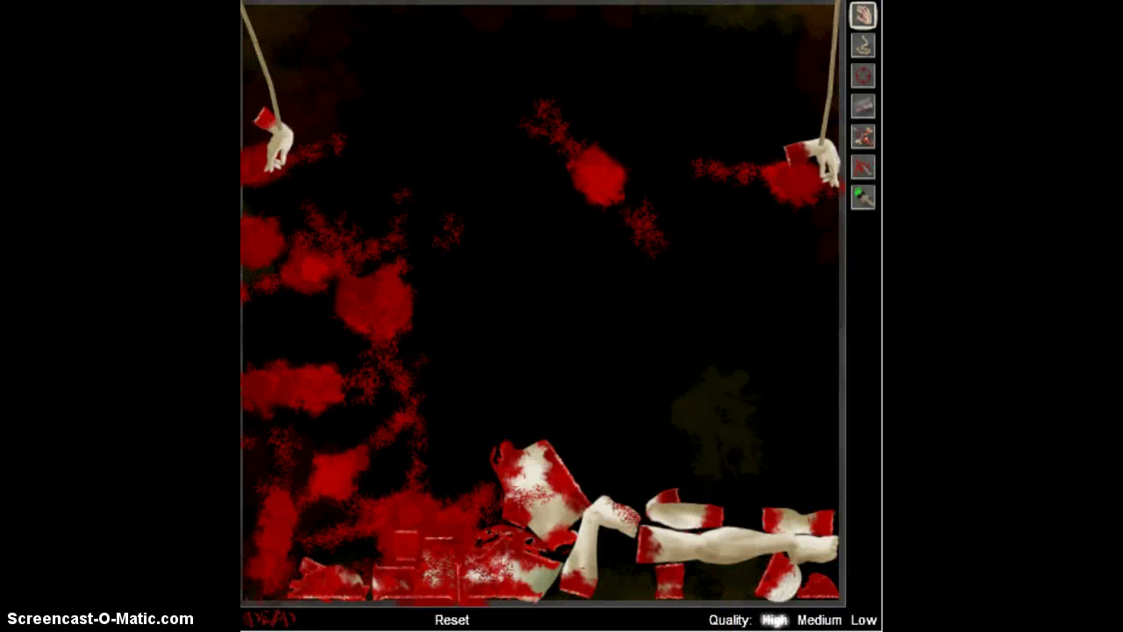